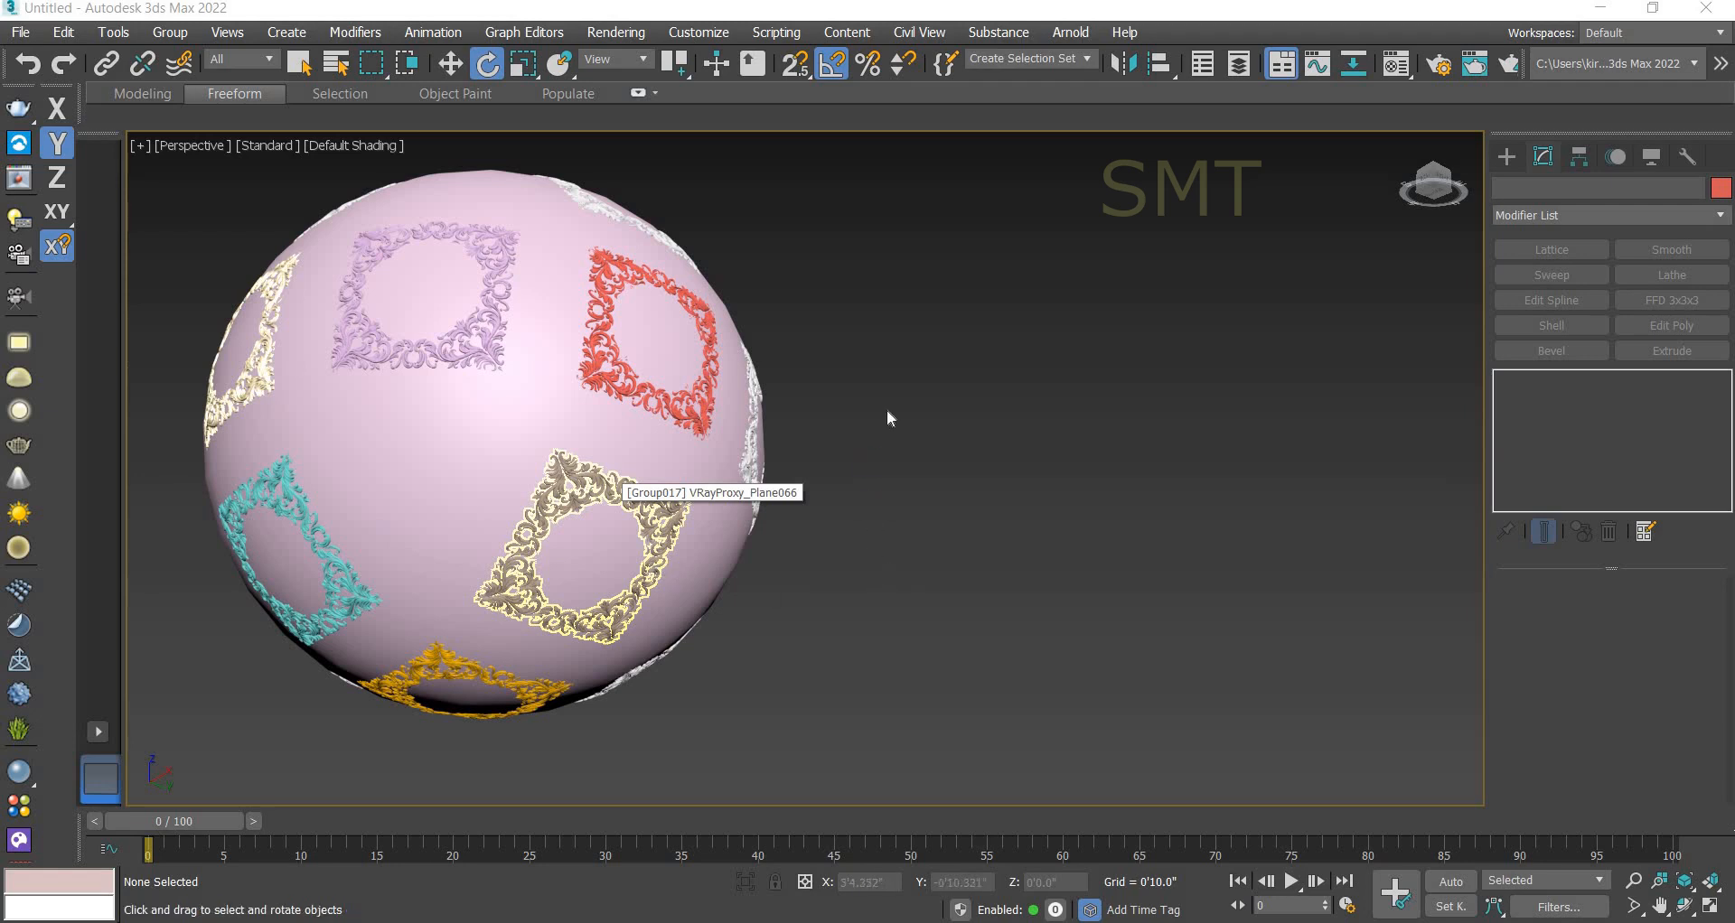
scroll(601, 488, up, 5)
scroll(599, 440, down, 5)
scroll(599, 440, down, 3)
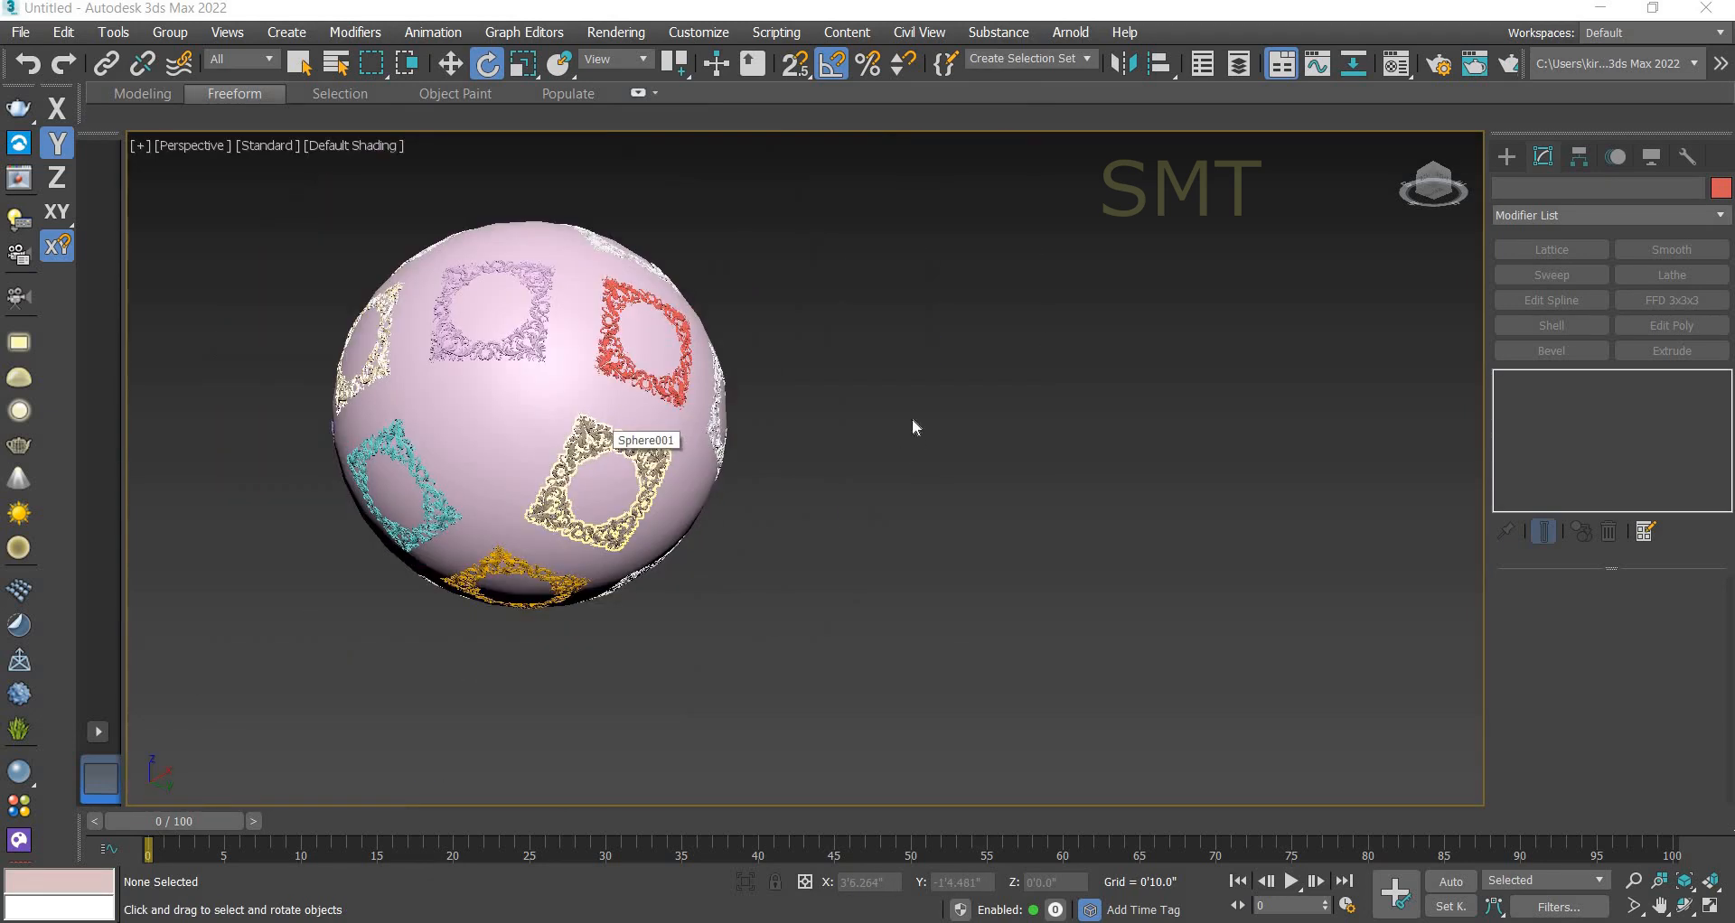
scroll(822, 398, up, 1)
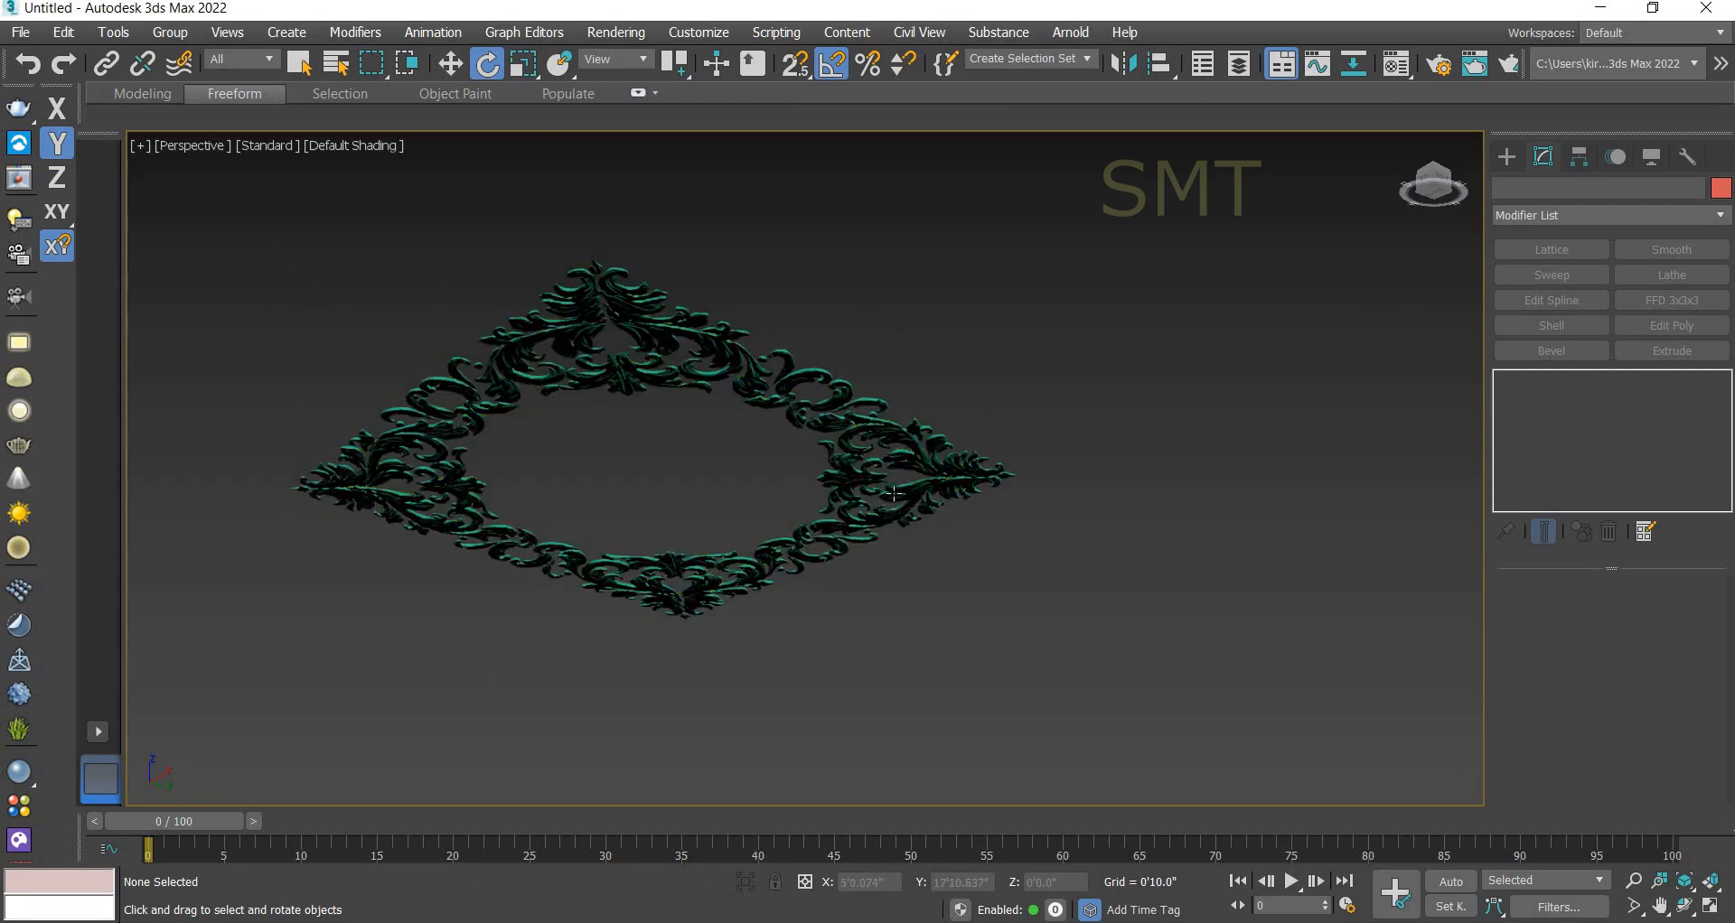
- Create a standard primitive sphere with a radius of about 18'1" at the grid origin in the Top view
click(896, 490)
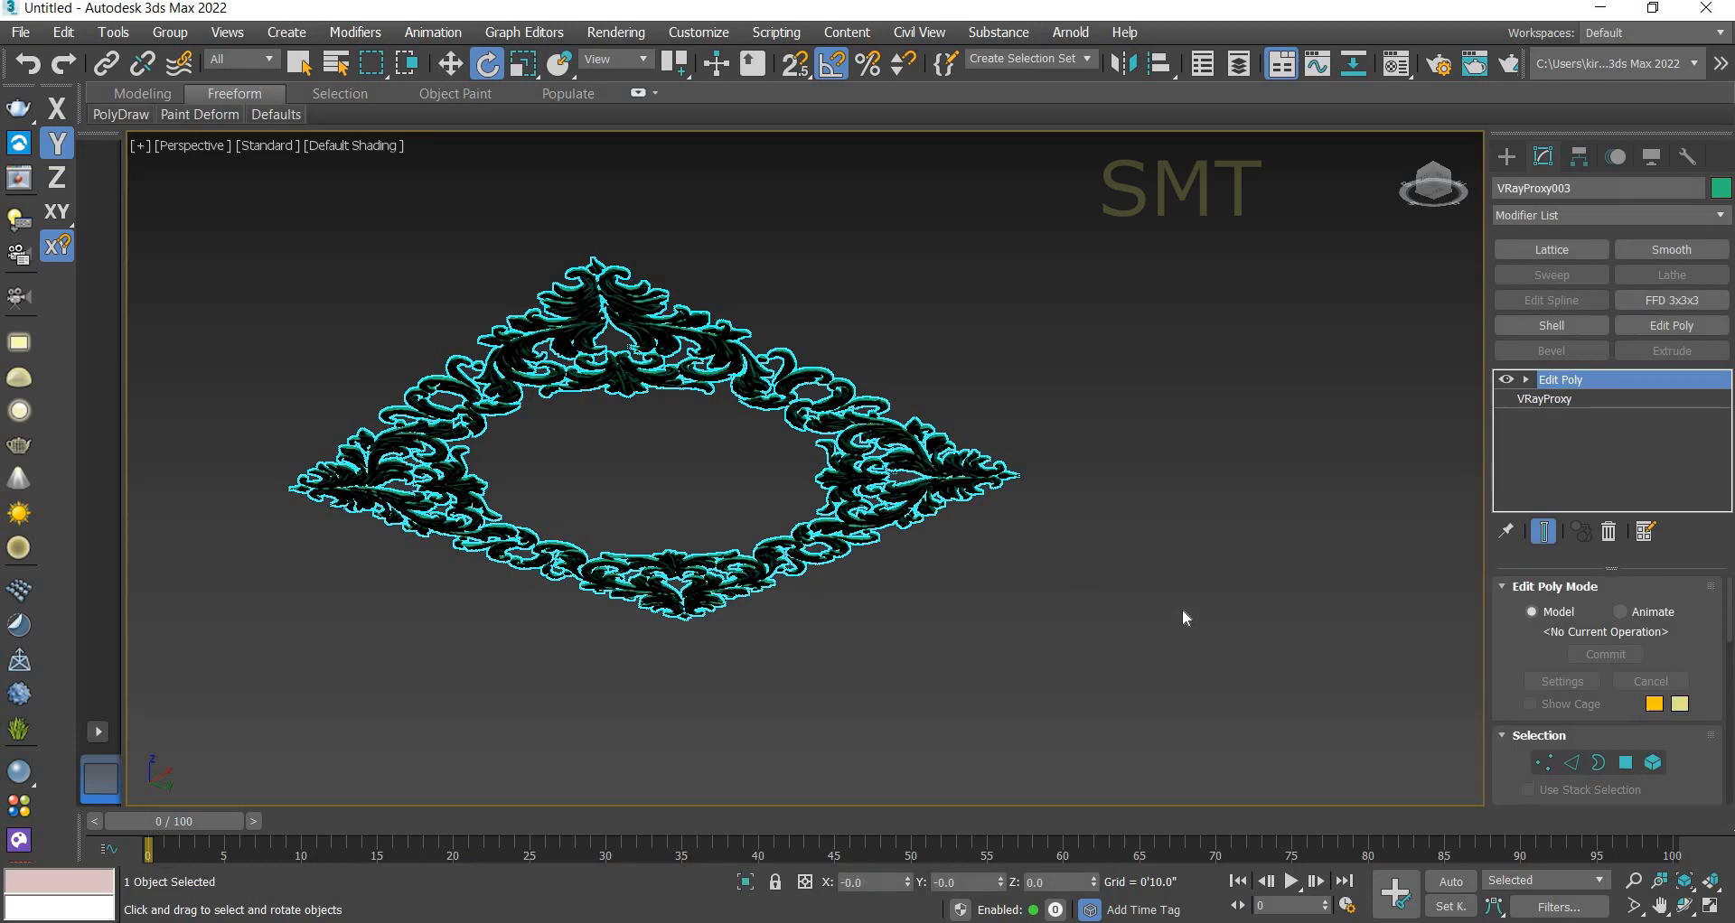
click(1505, 158)
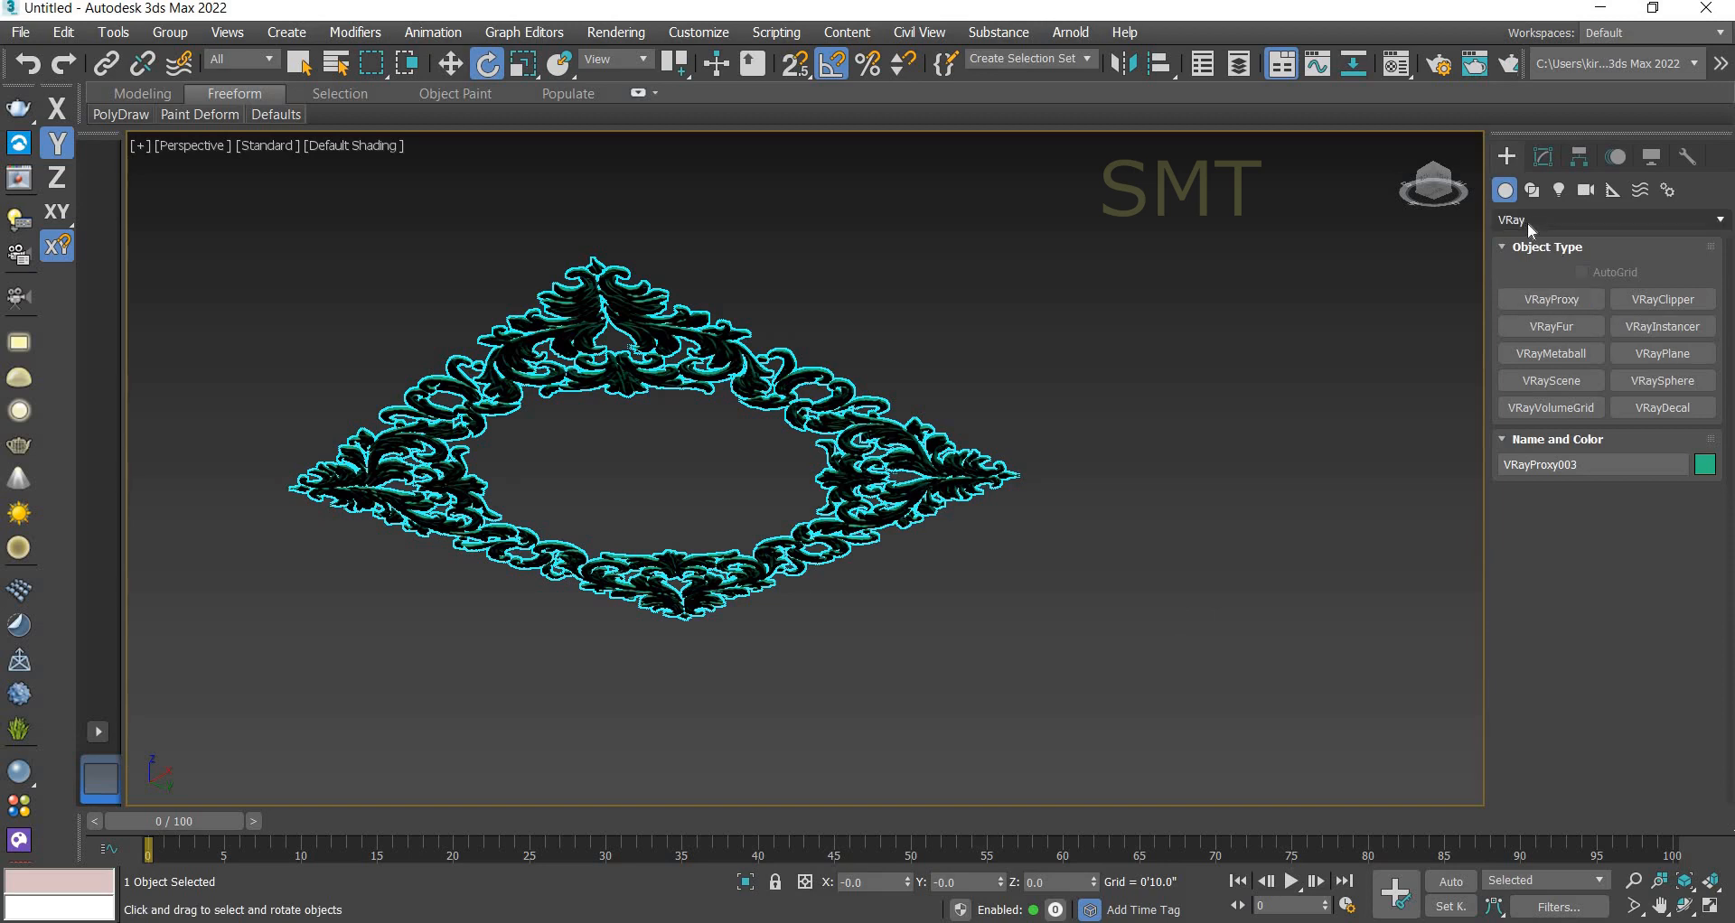
click(1526, 222)
click(1530, 237)
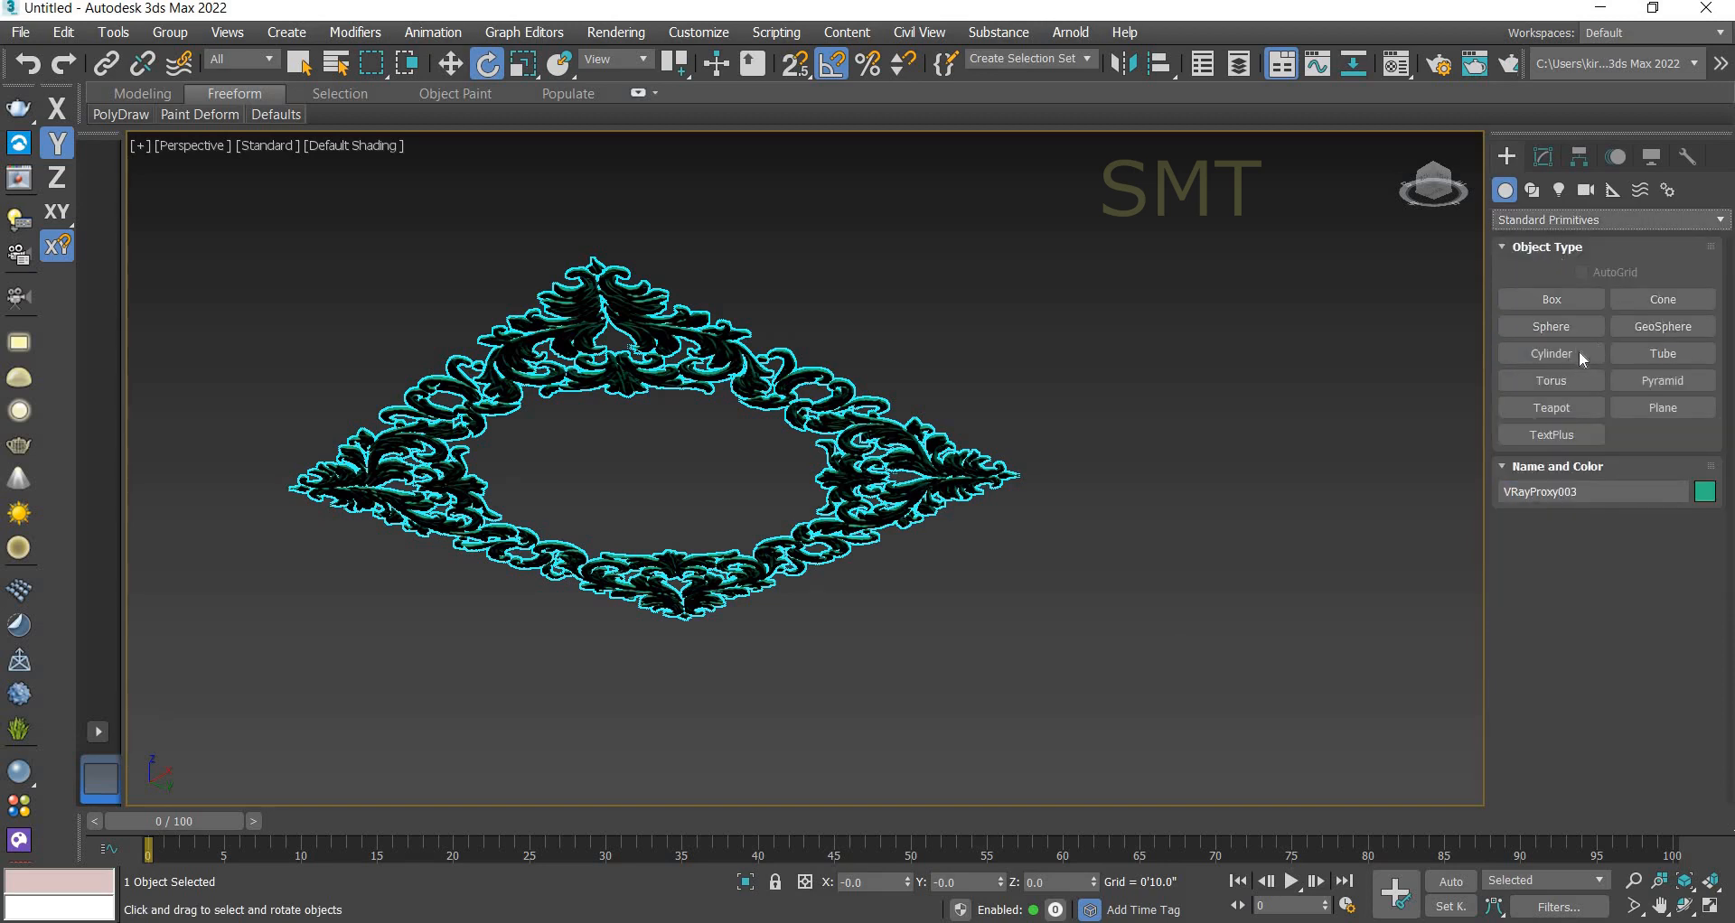
click(1570, 327)
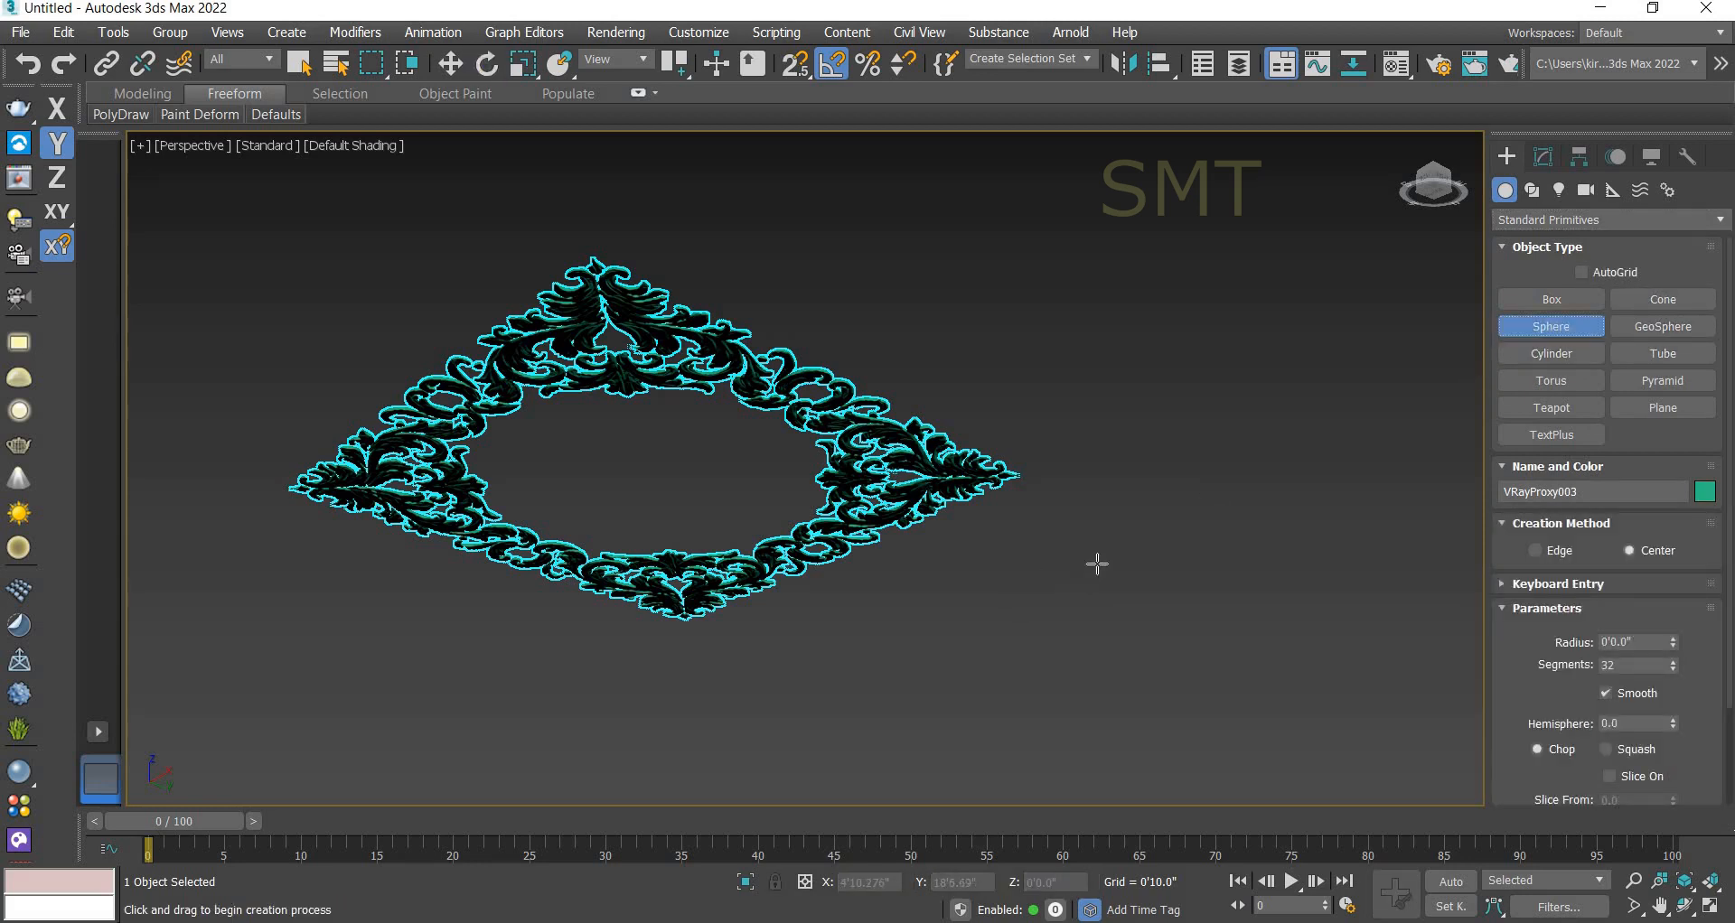
key(t)
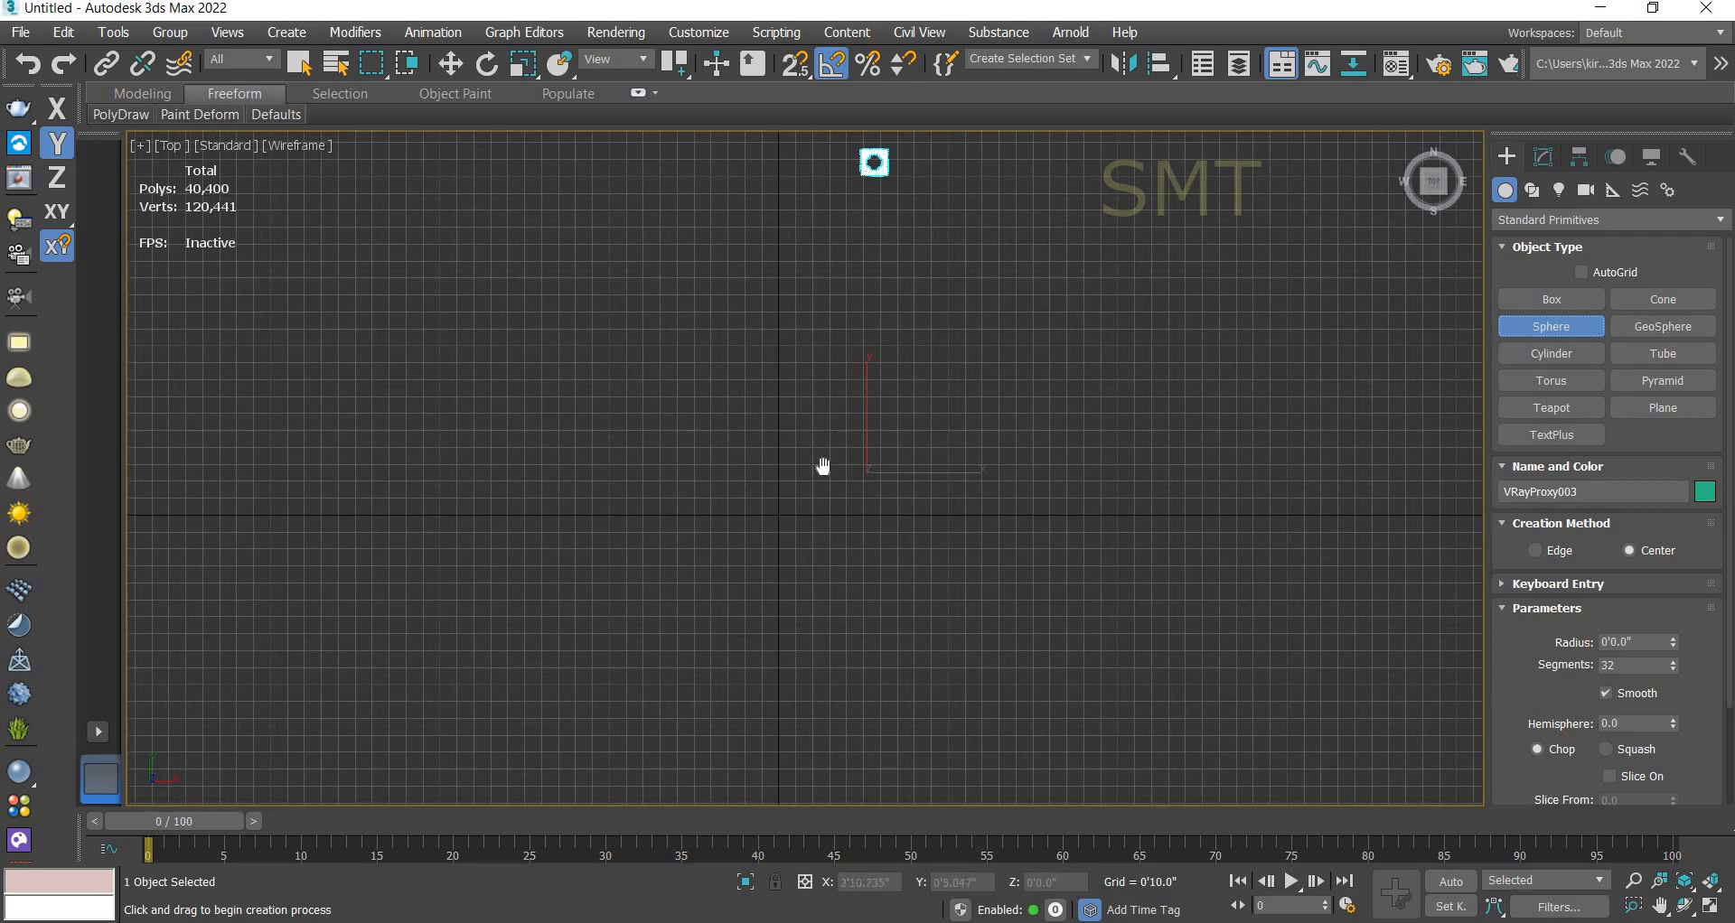
middle_drag(820, 465, 728, 458)
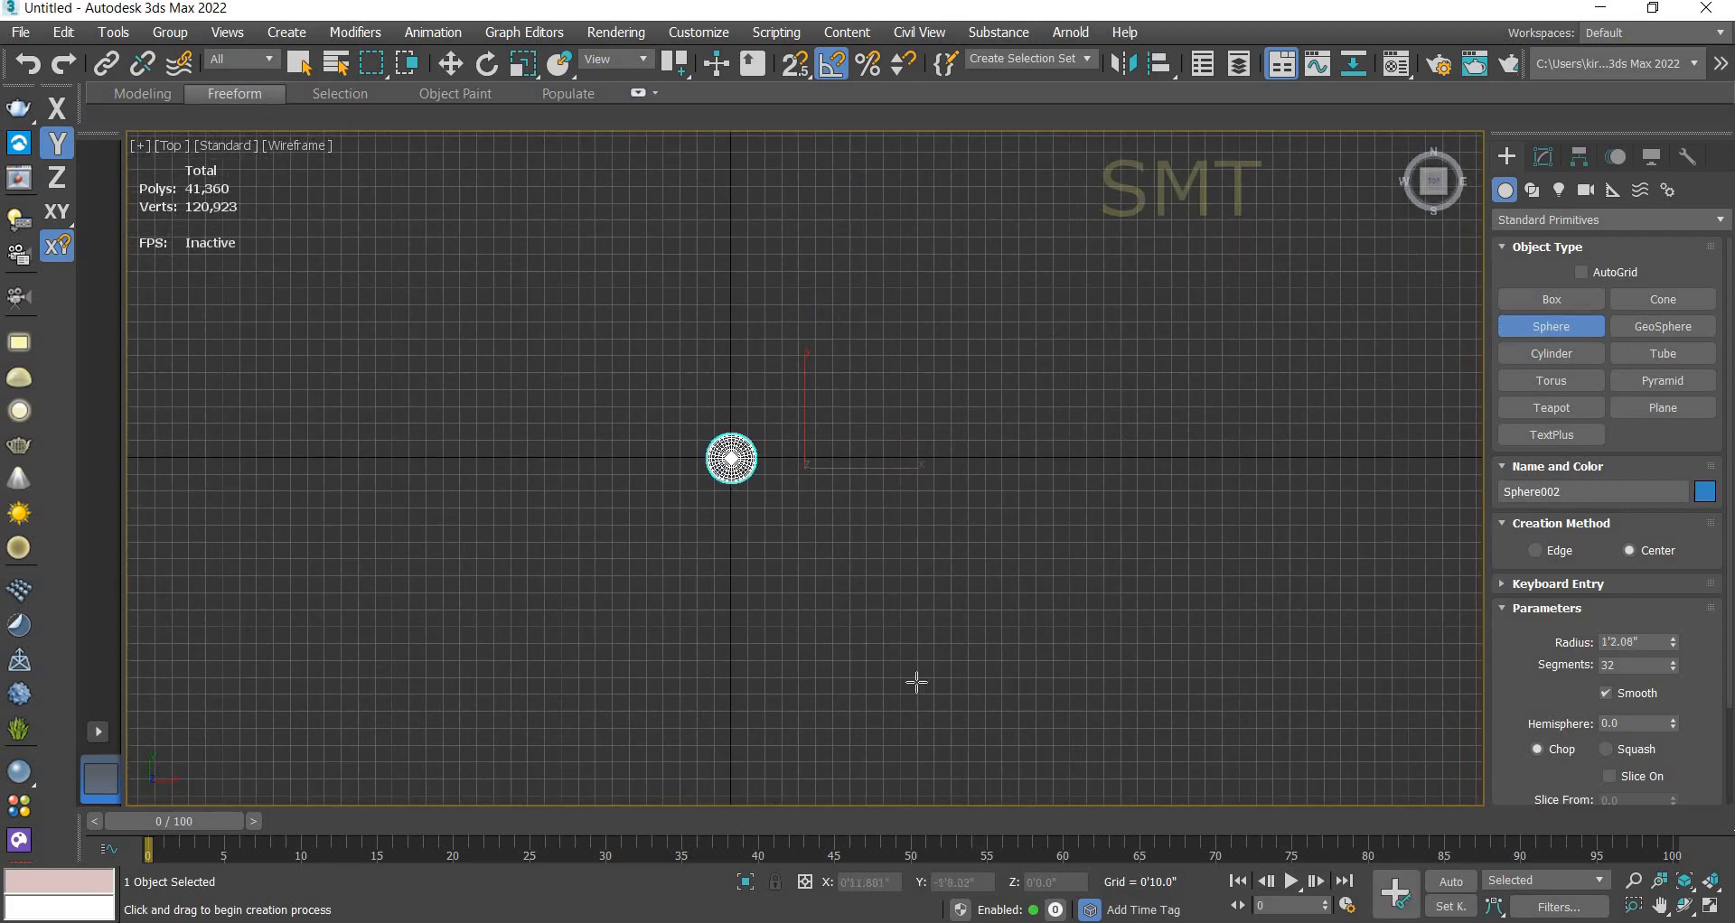
drag(730, 458, 935, 713)
scroll(781, 453, down, 2)
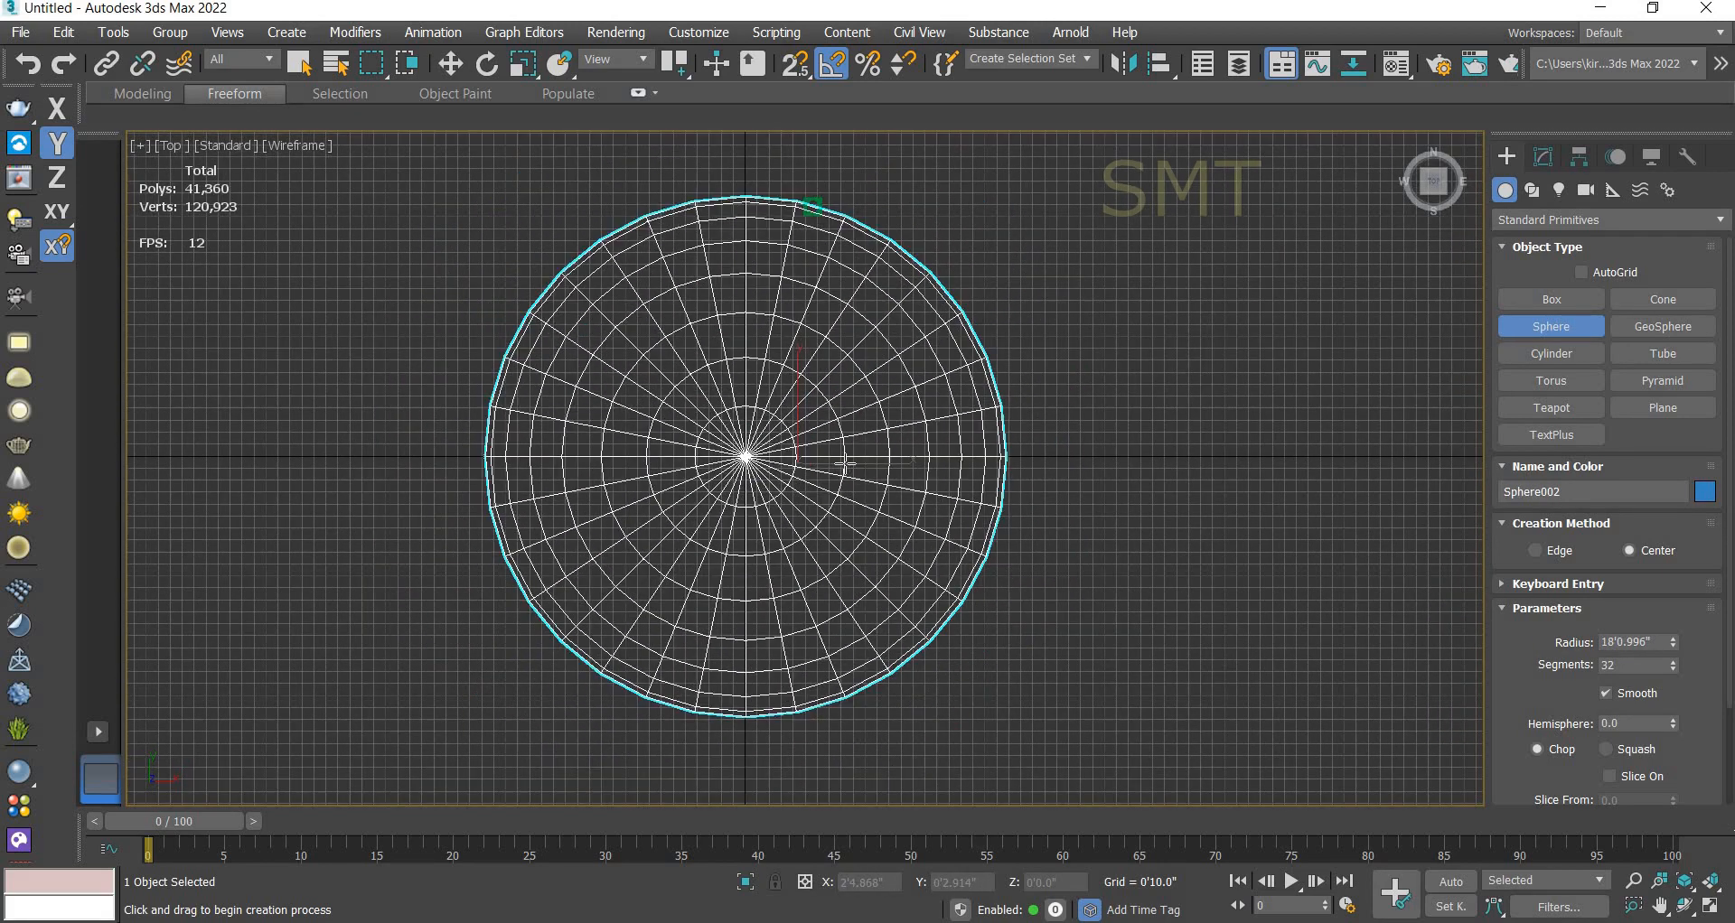
- Centre the sphere on the origin at X 0 and Y 0, and raise it about 18'2" in the Front view onto the ground line
click(450, 63)
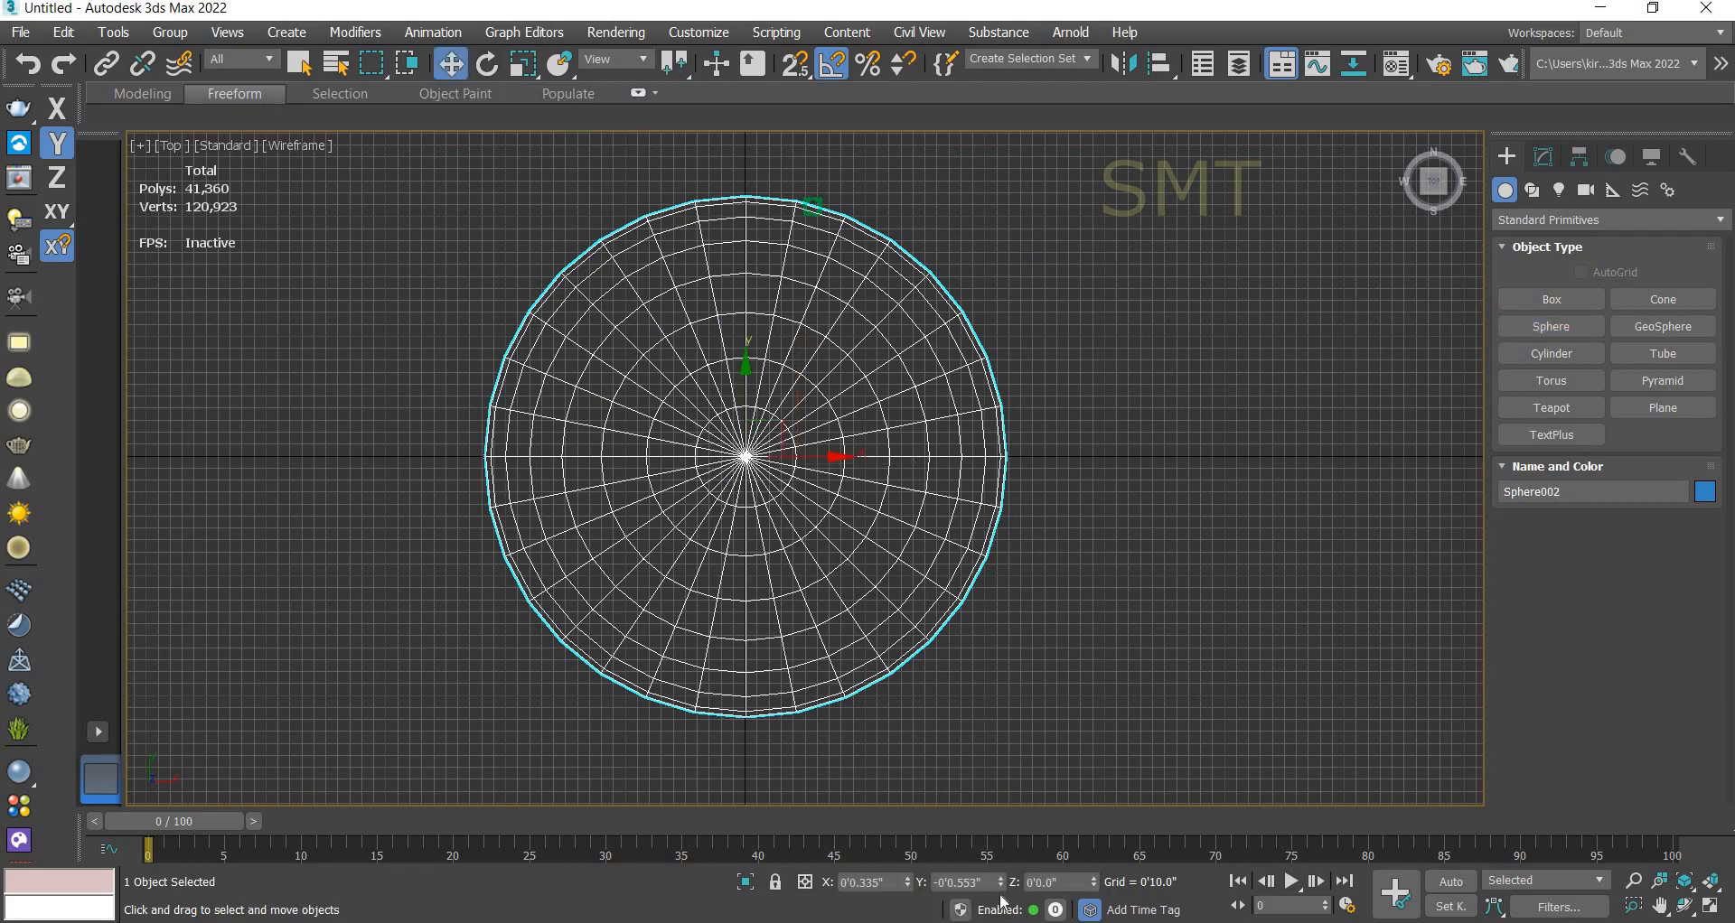
right_click(1000, 882)
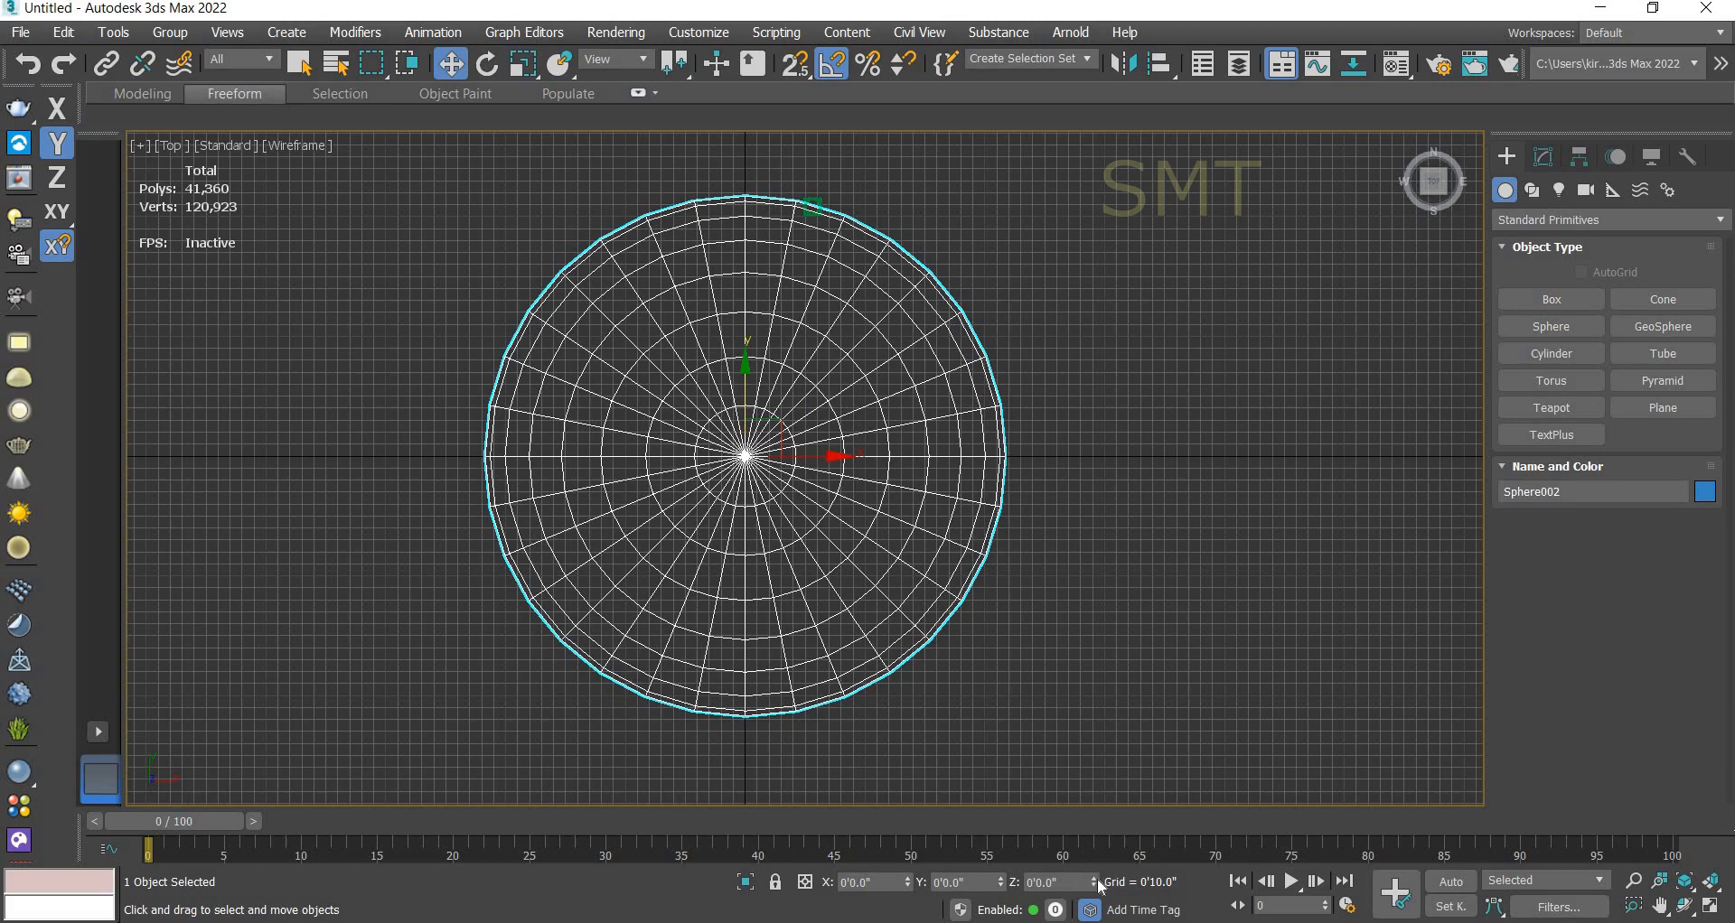
key(f)
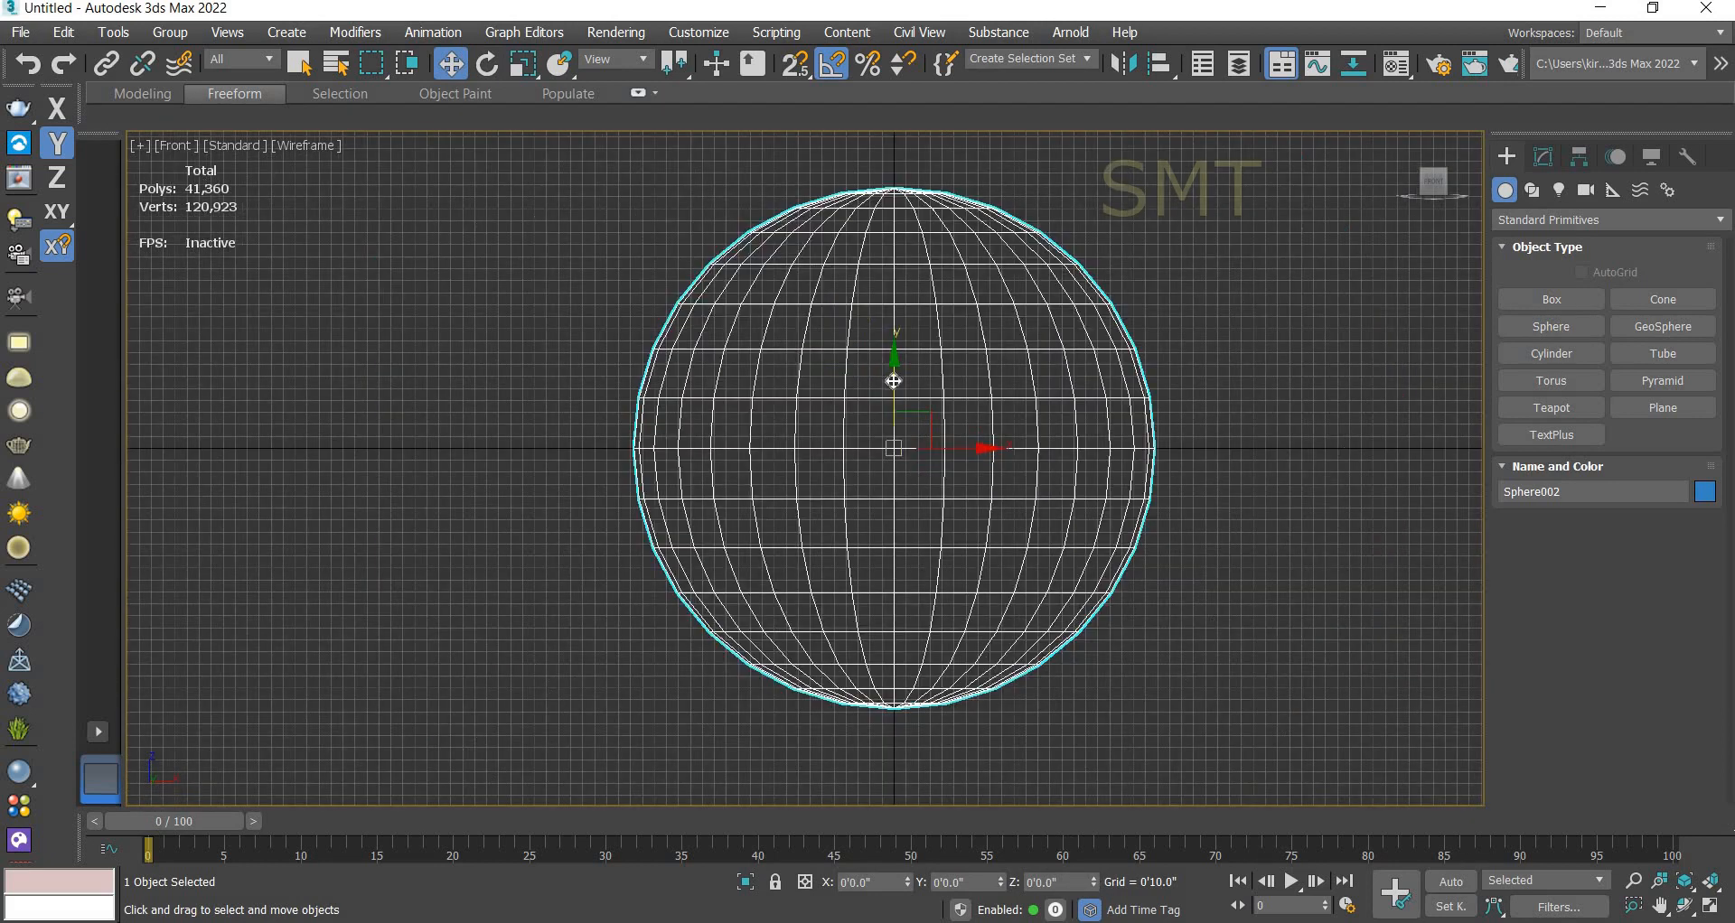
drag(893, 380, 901, 119)
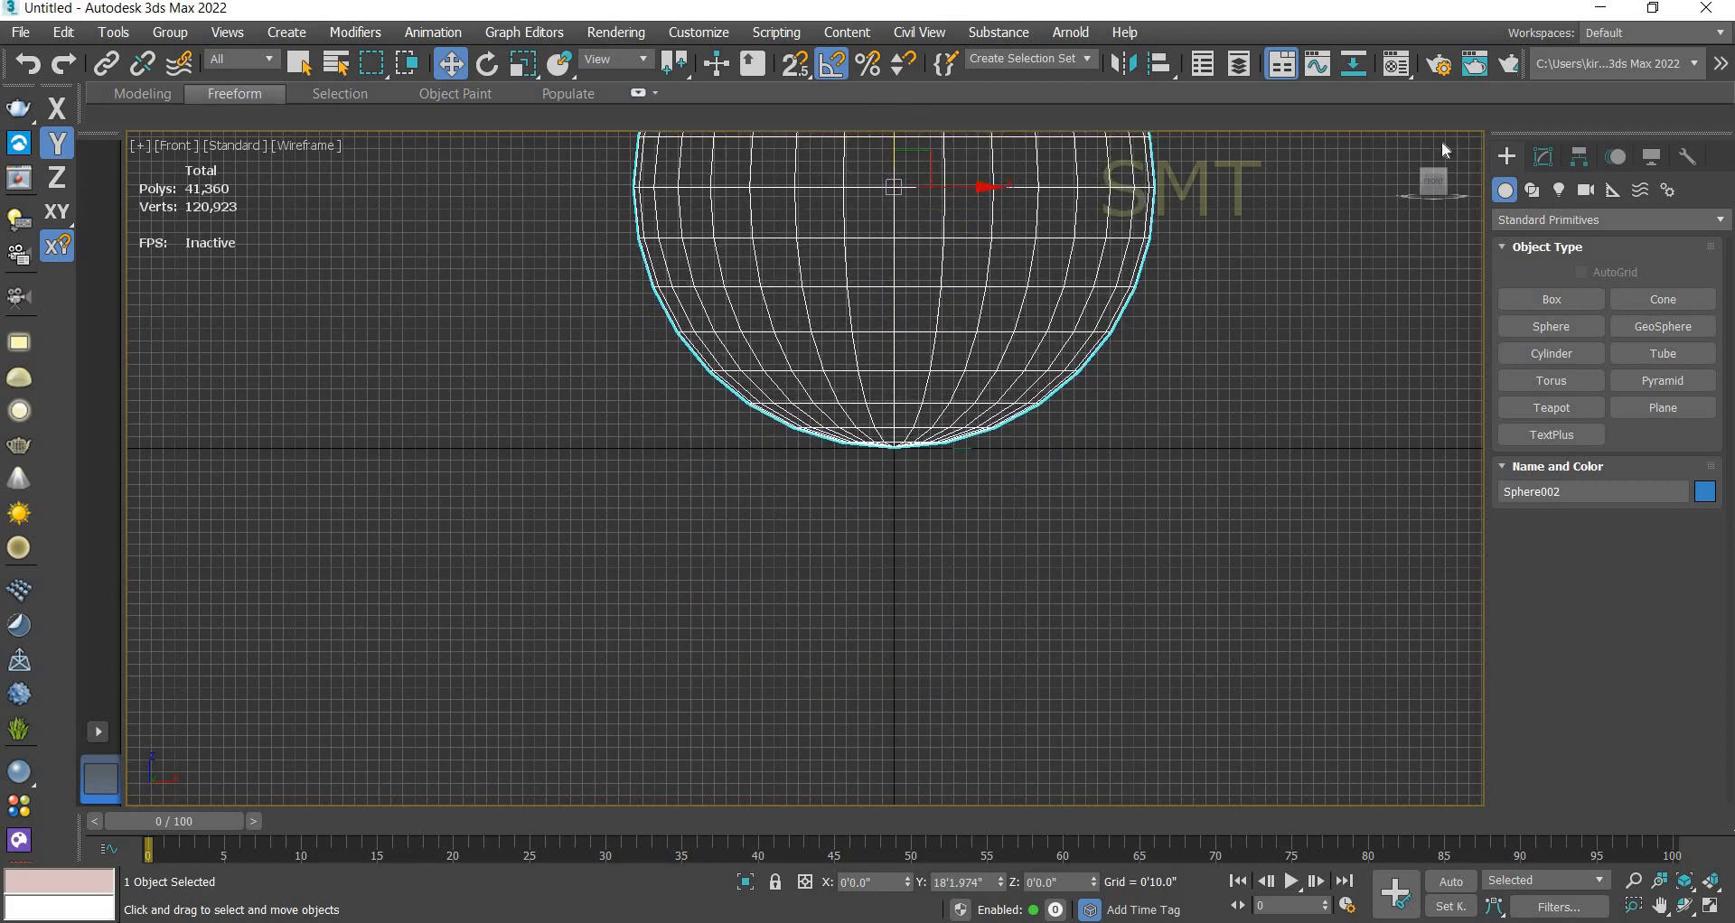
- Select the ornament frame at the sphere's base and rotate it about its X axis to face the Front view
click(971, 461)
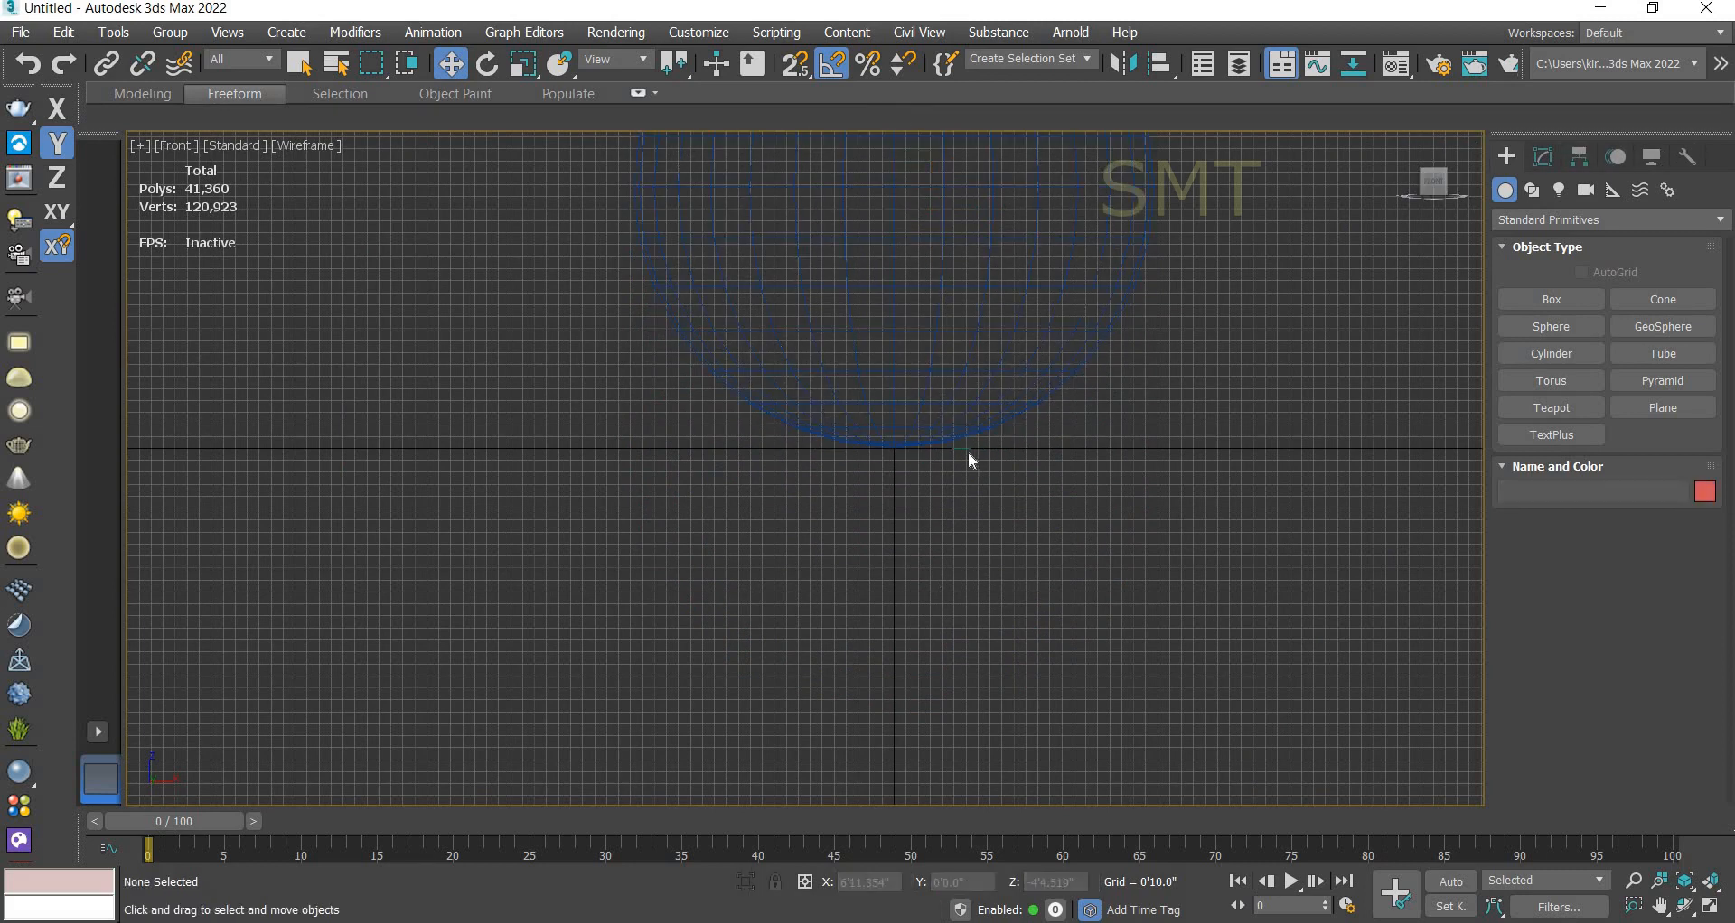
scroll(1064, 560, down, 3)
middle_drag(1191, 412, 1071, 490)
scroll(885, 603, up, 4)
scroll(1113, 493, down, 1)
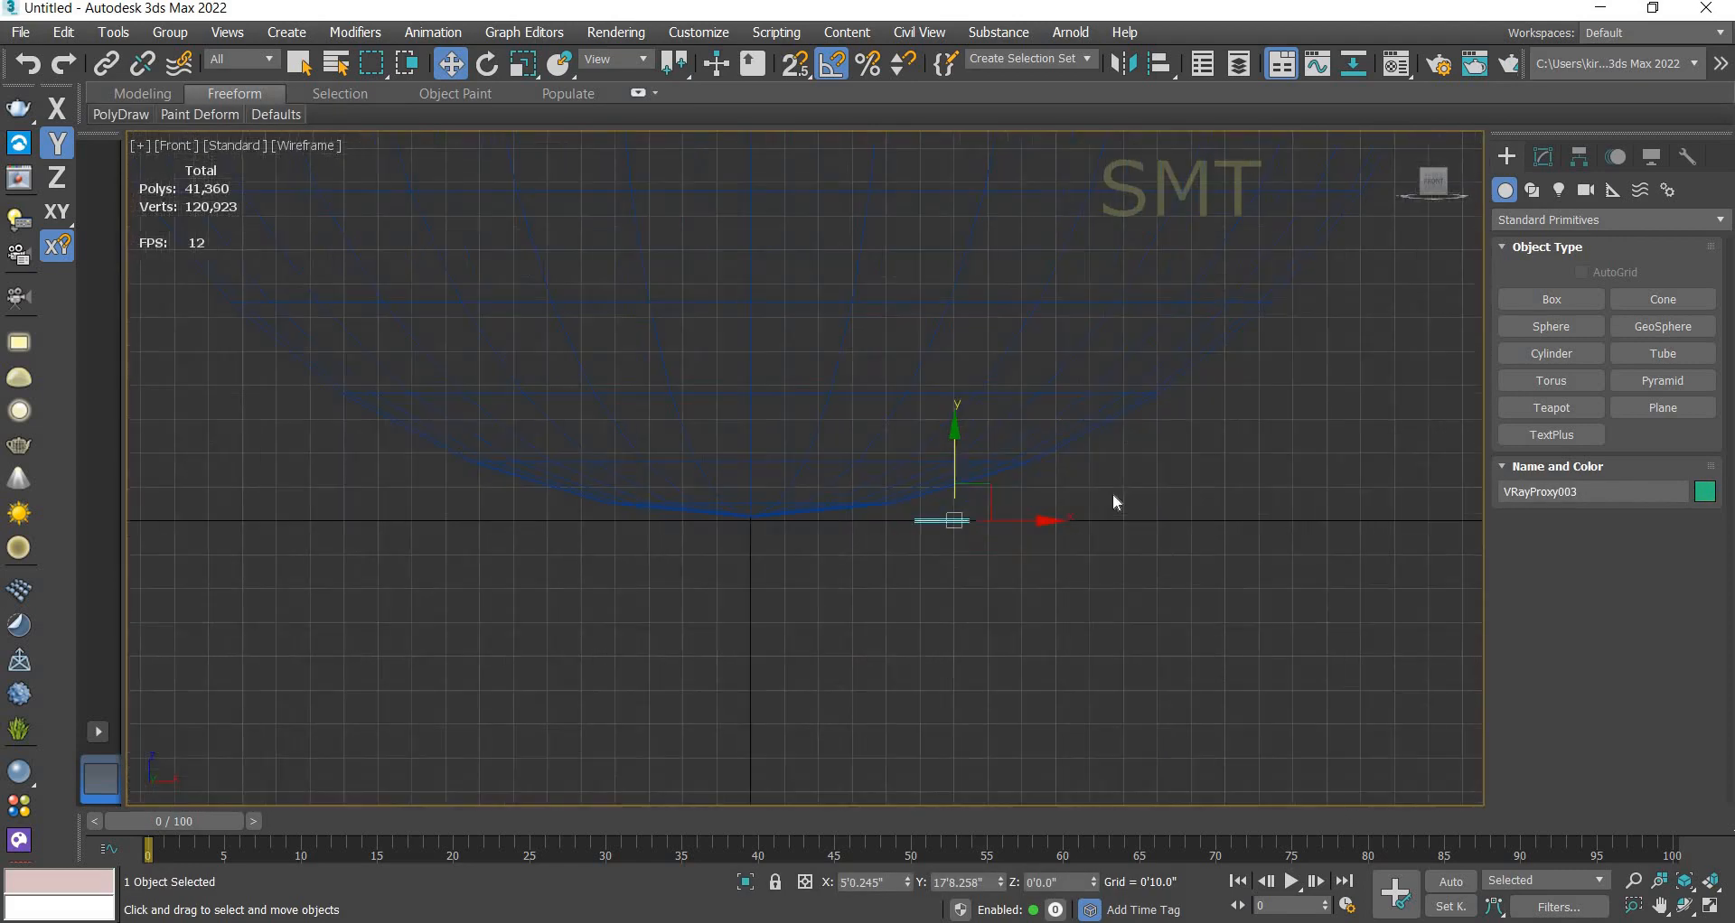
scroll(1114, 480, down, 2)
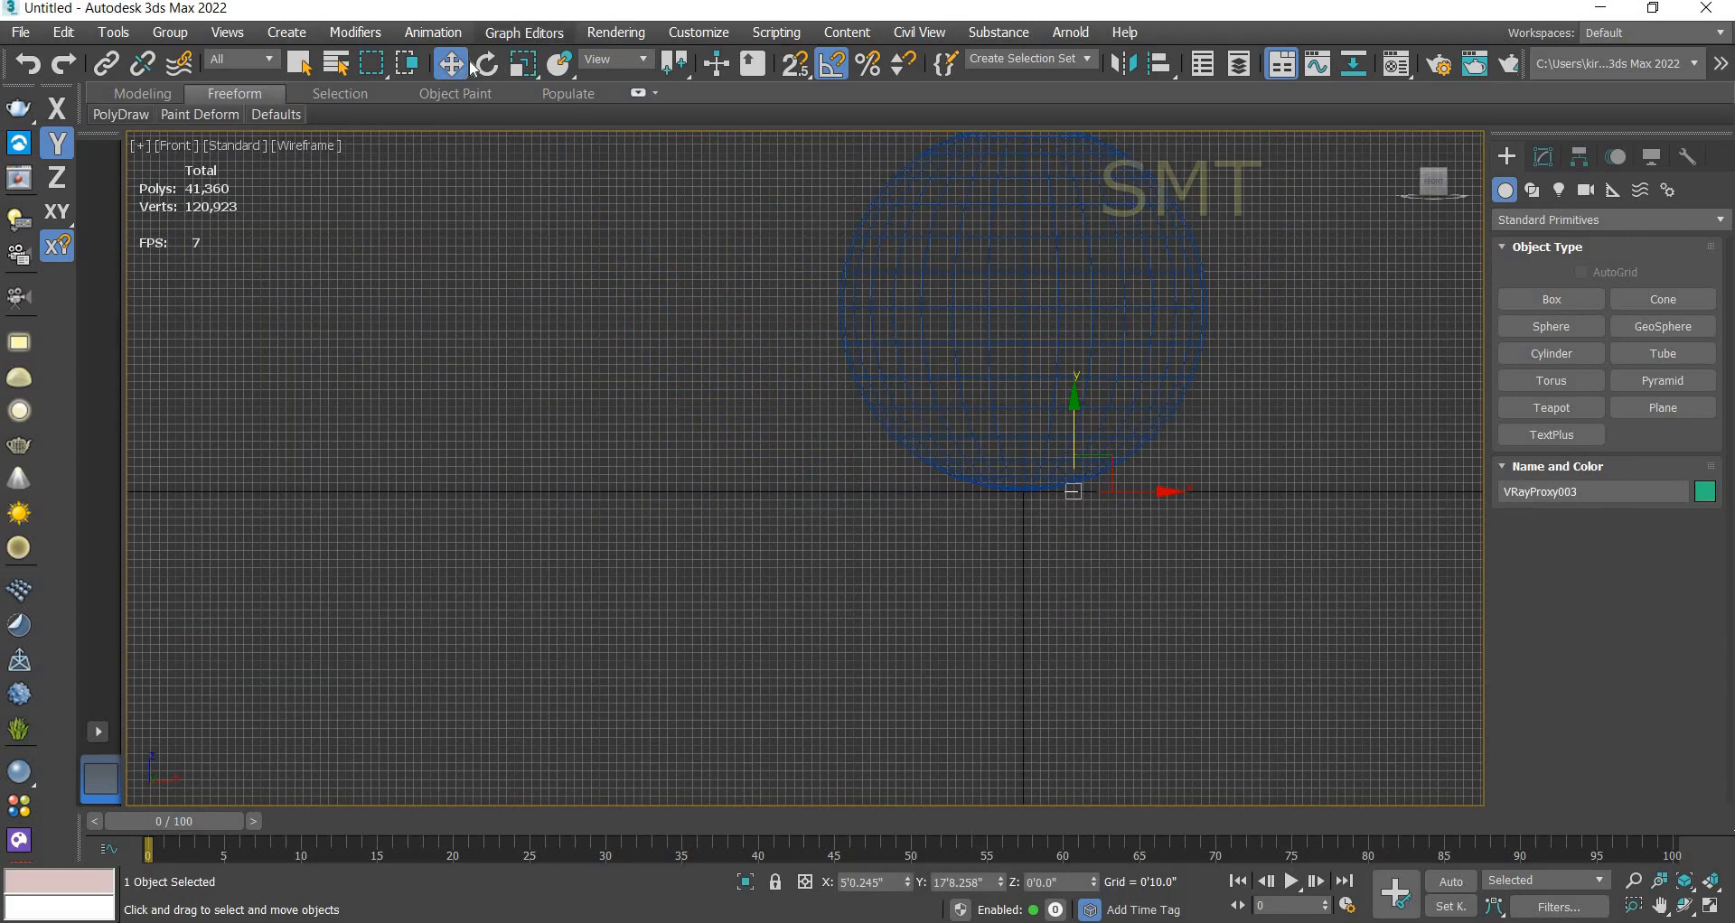
click(487, 63)
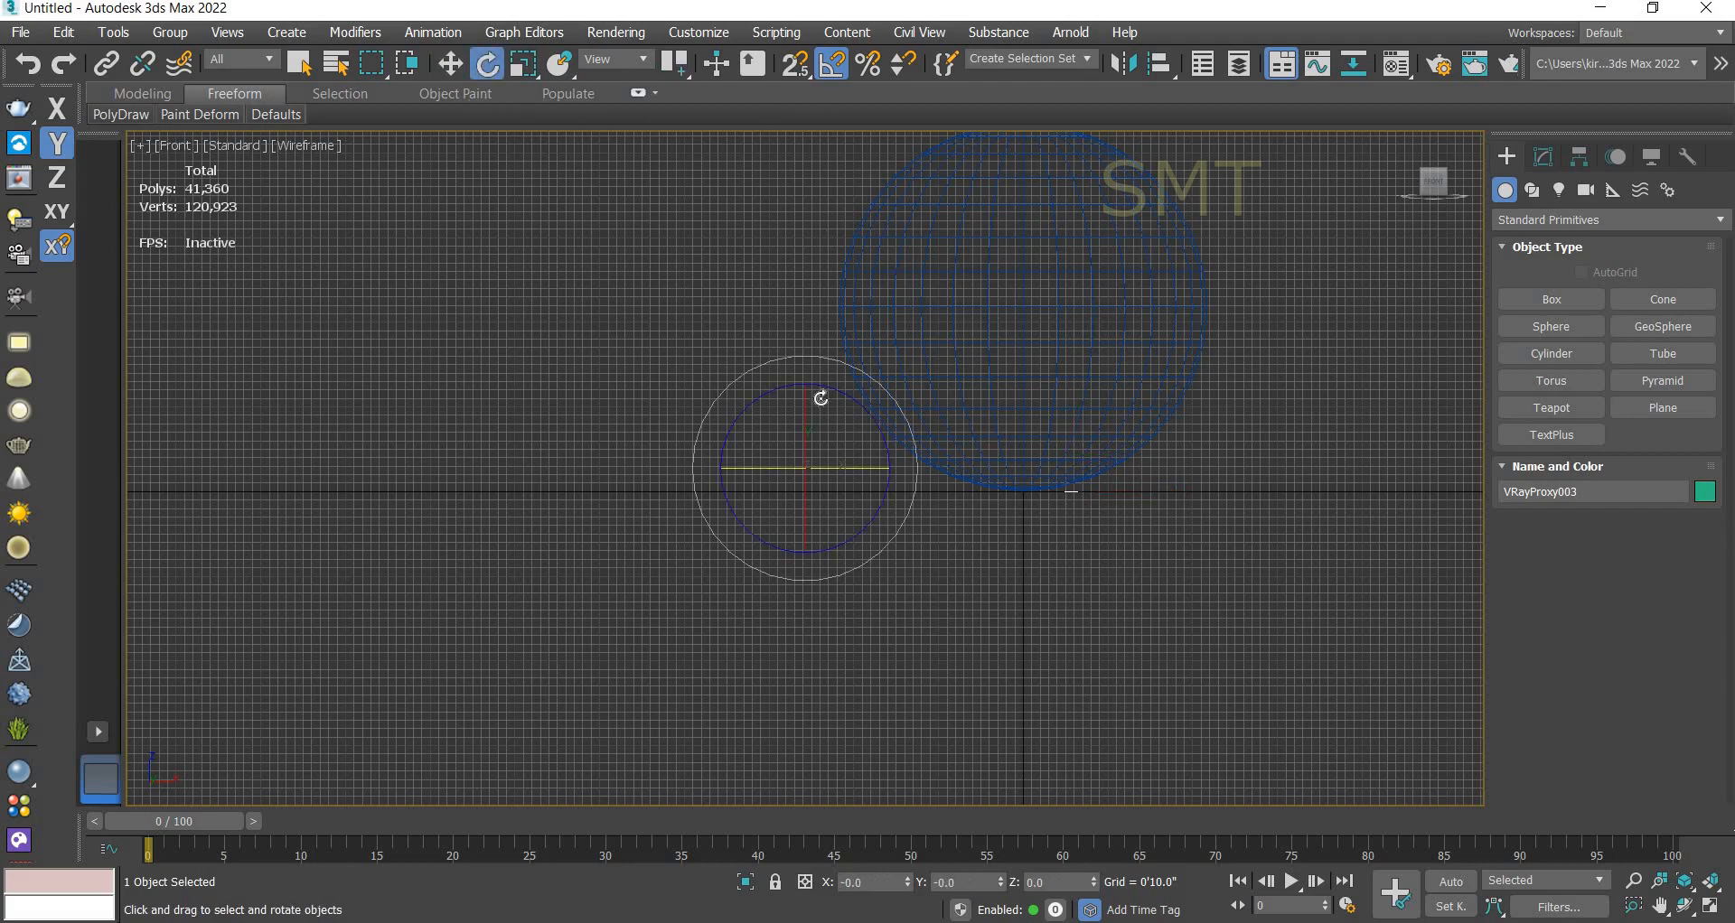
drag(801, 434, 798, 445)
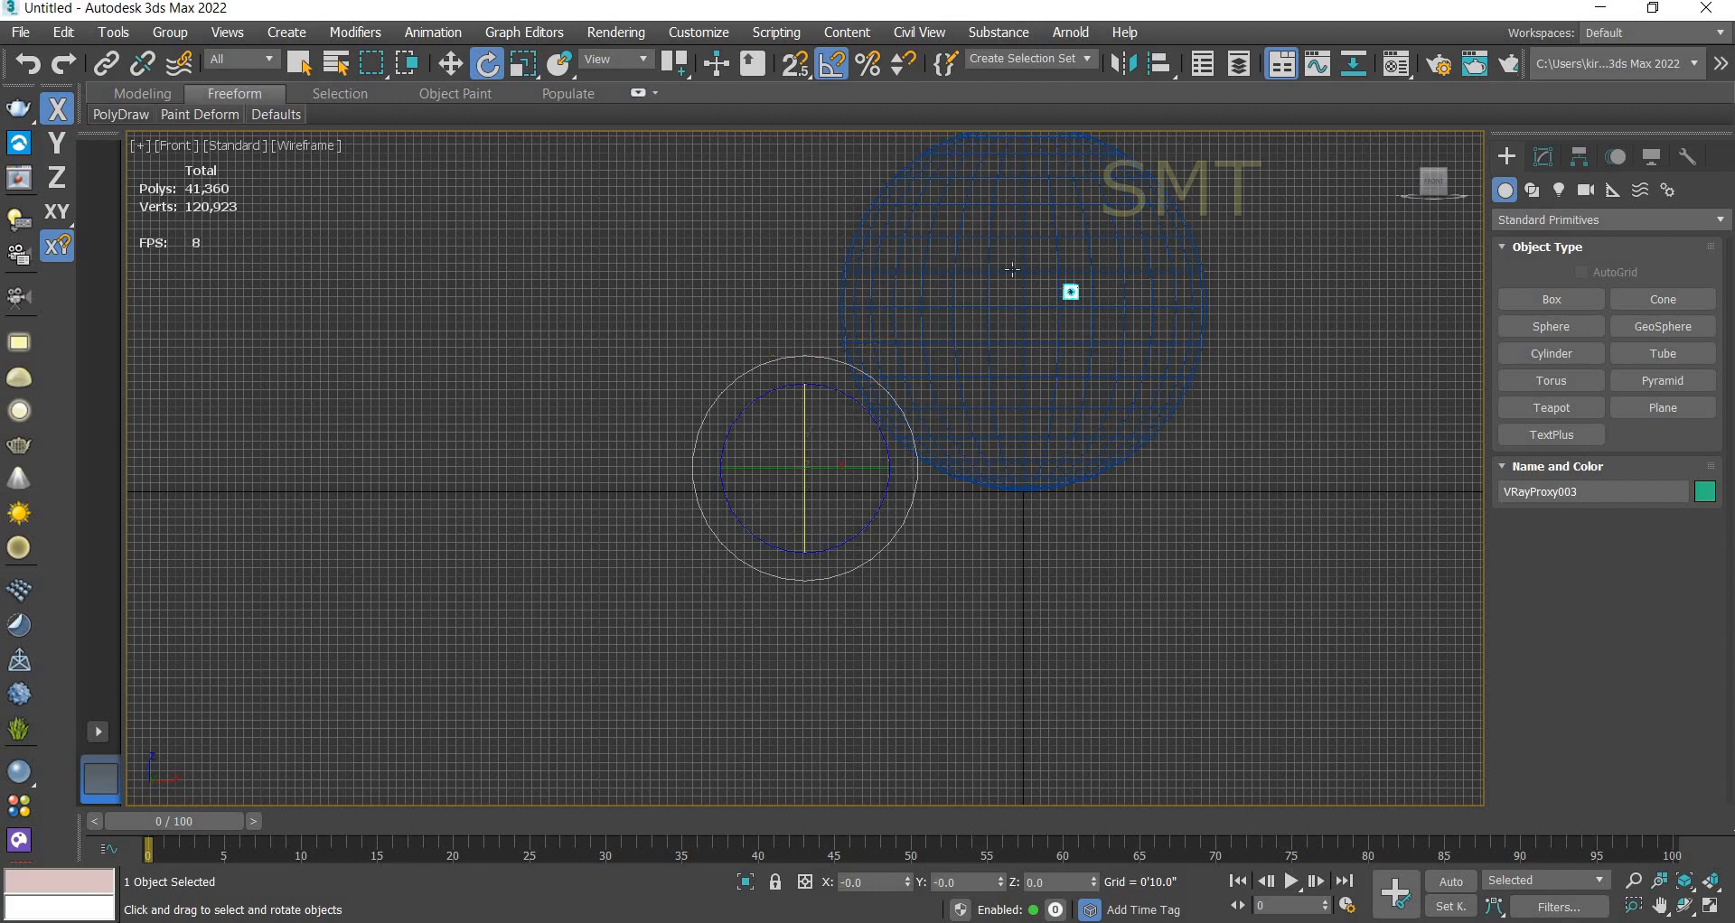
- Scale the ornament frame uniformly to about 798% in the Front view
scroll(1066, 298, up, 5)
scroll(1124, 301, up, 12)
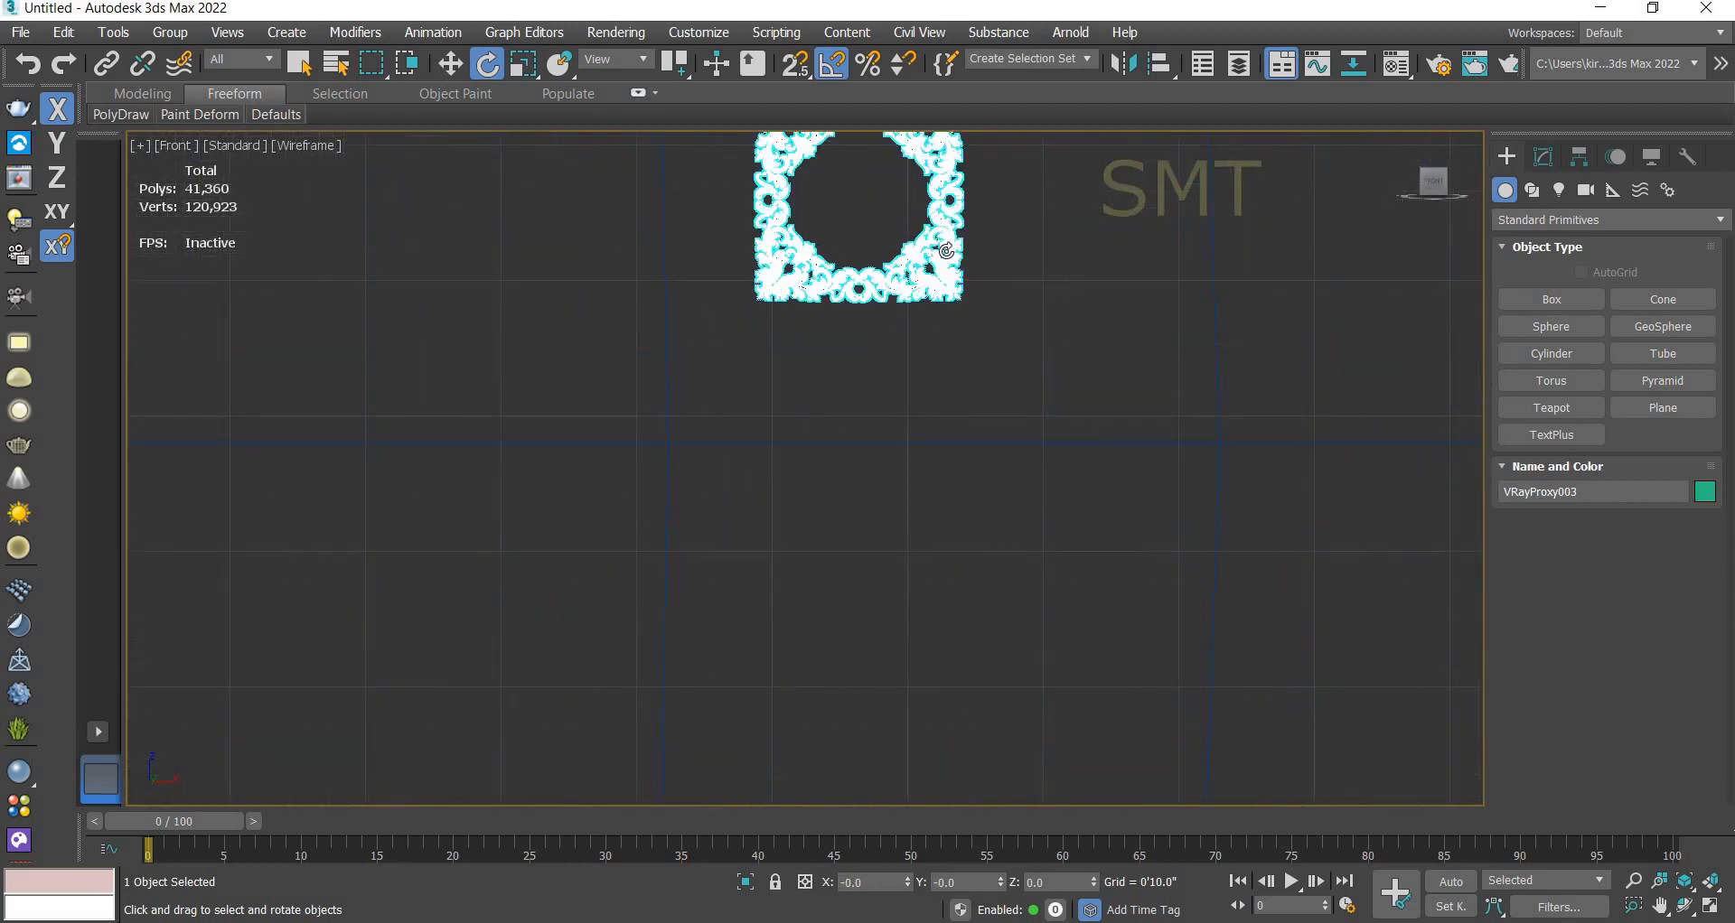
scroll(1019, 436, down, 20)
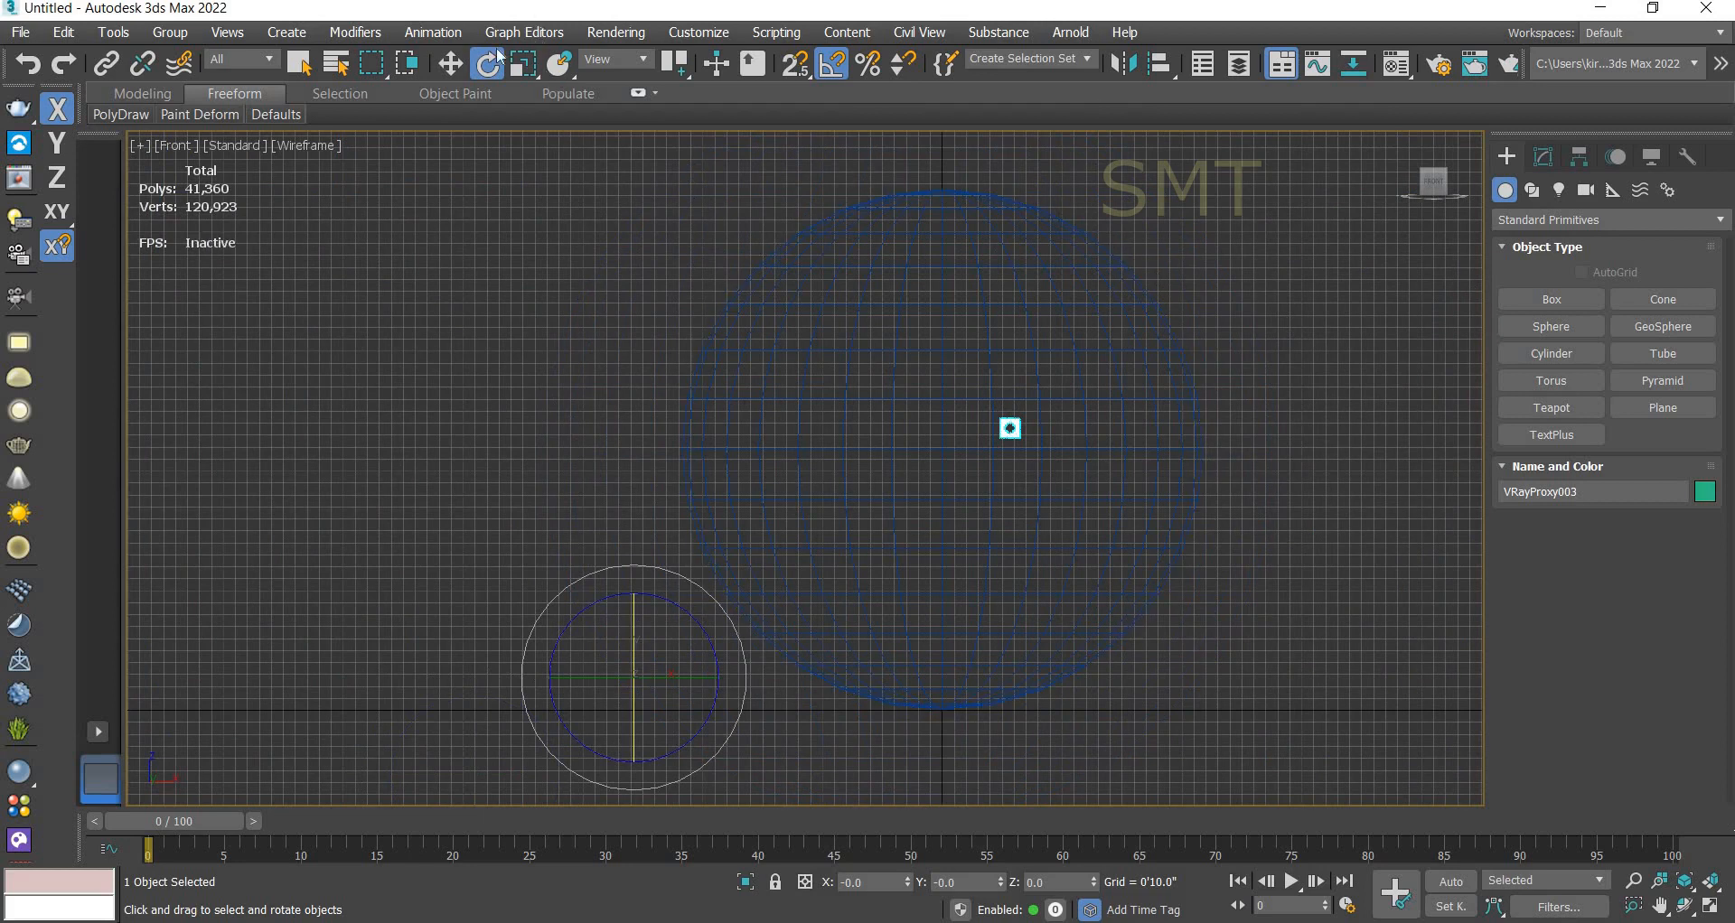
key(r)
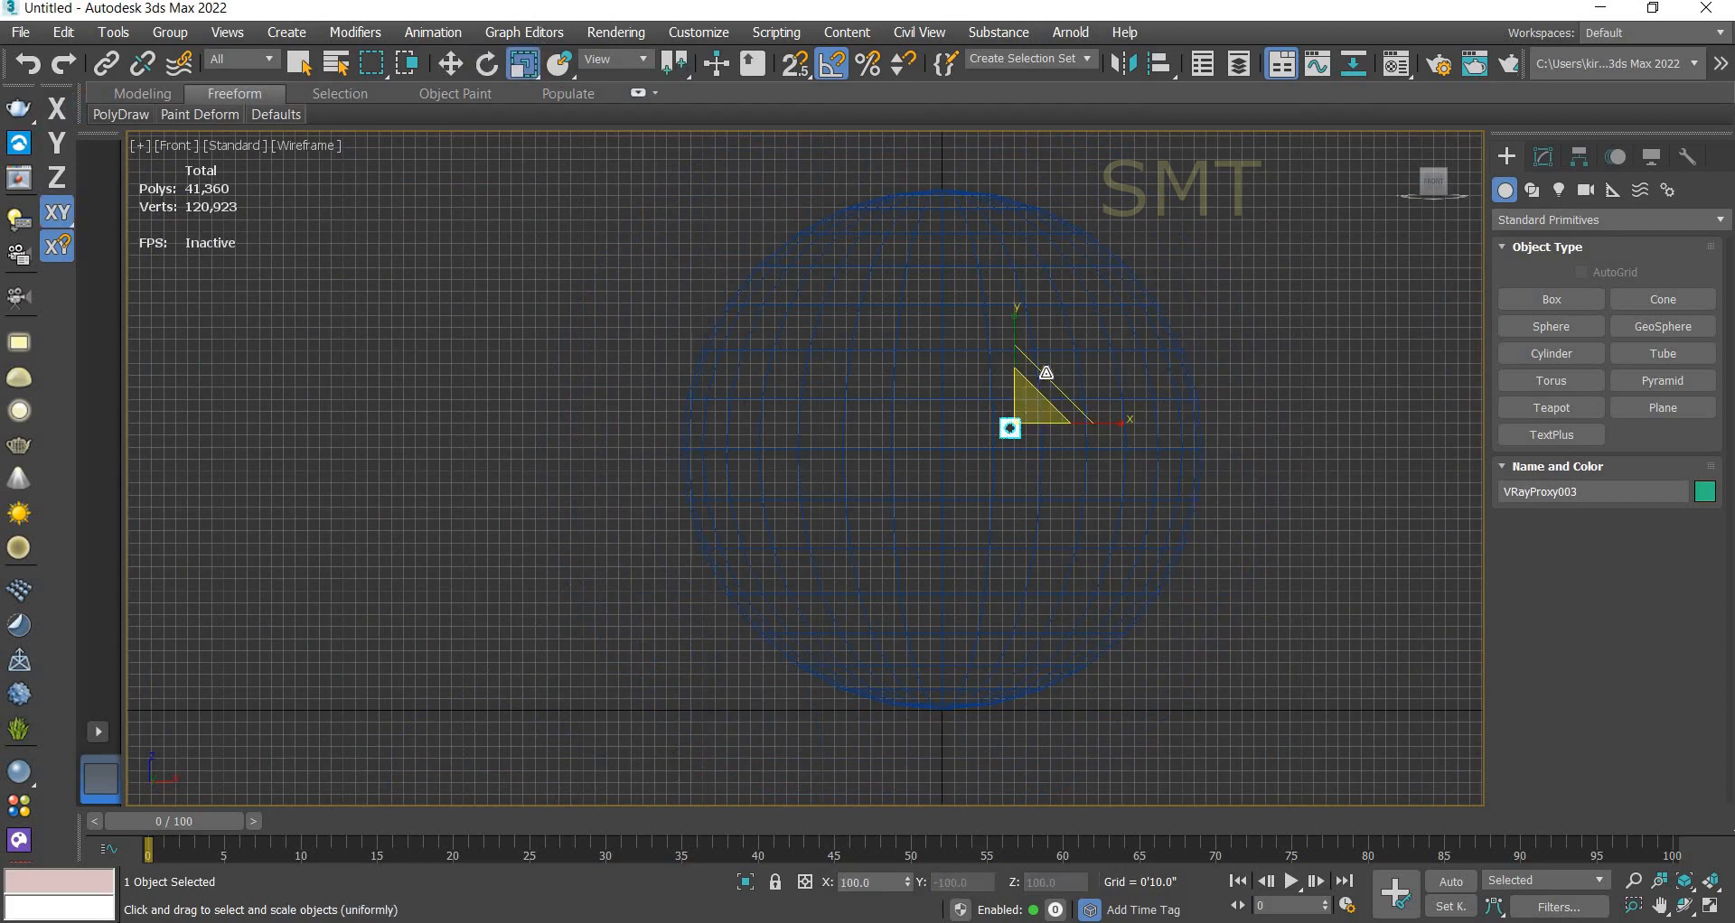
drag(1046, 374, 1107, 232)
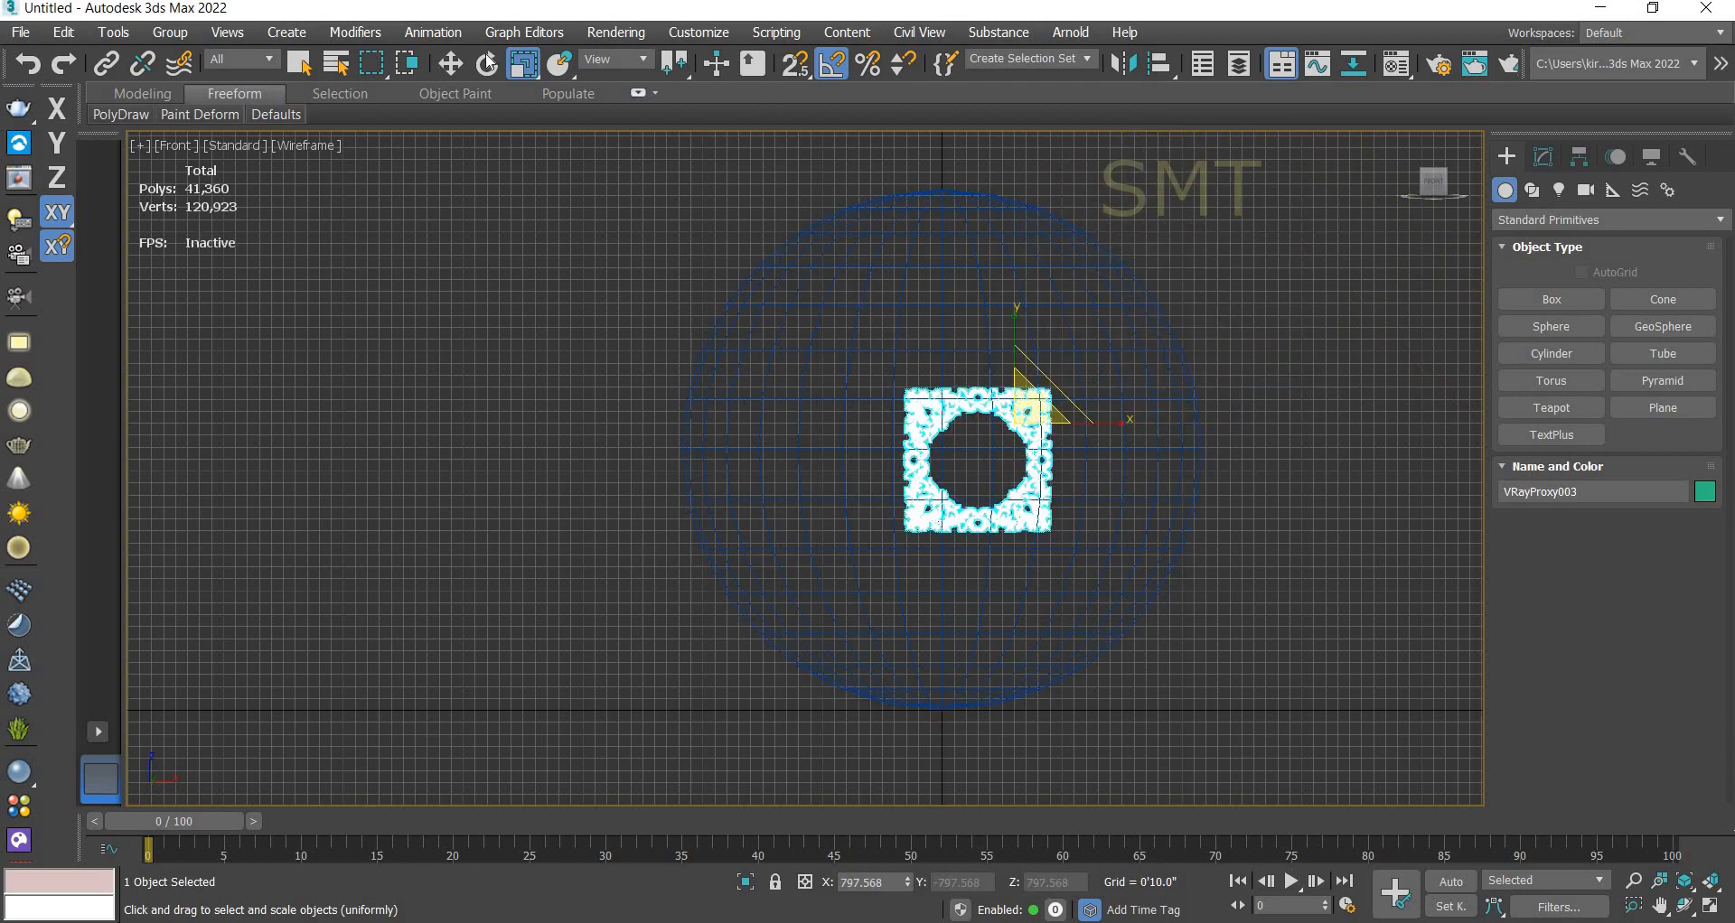
- Align the ornament frame to the sphere, centre to centre, on the X, Y and Z positions
click(450, 64)
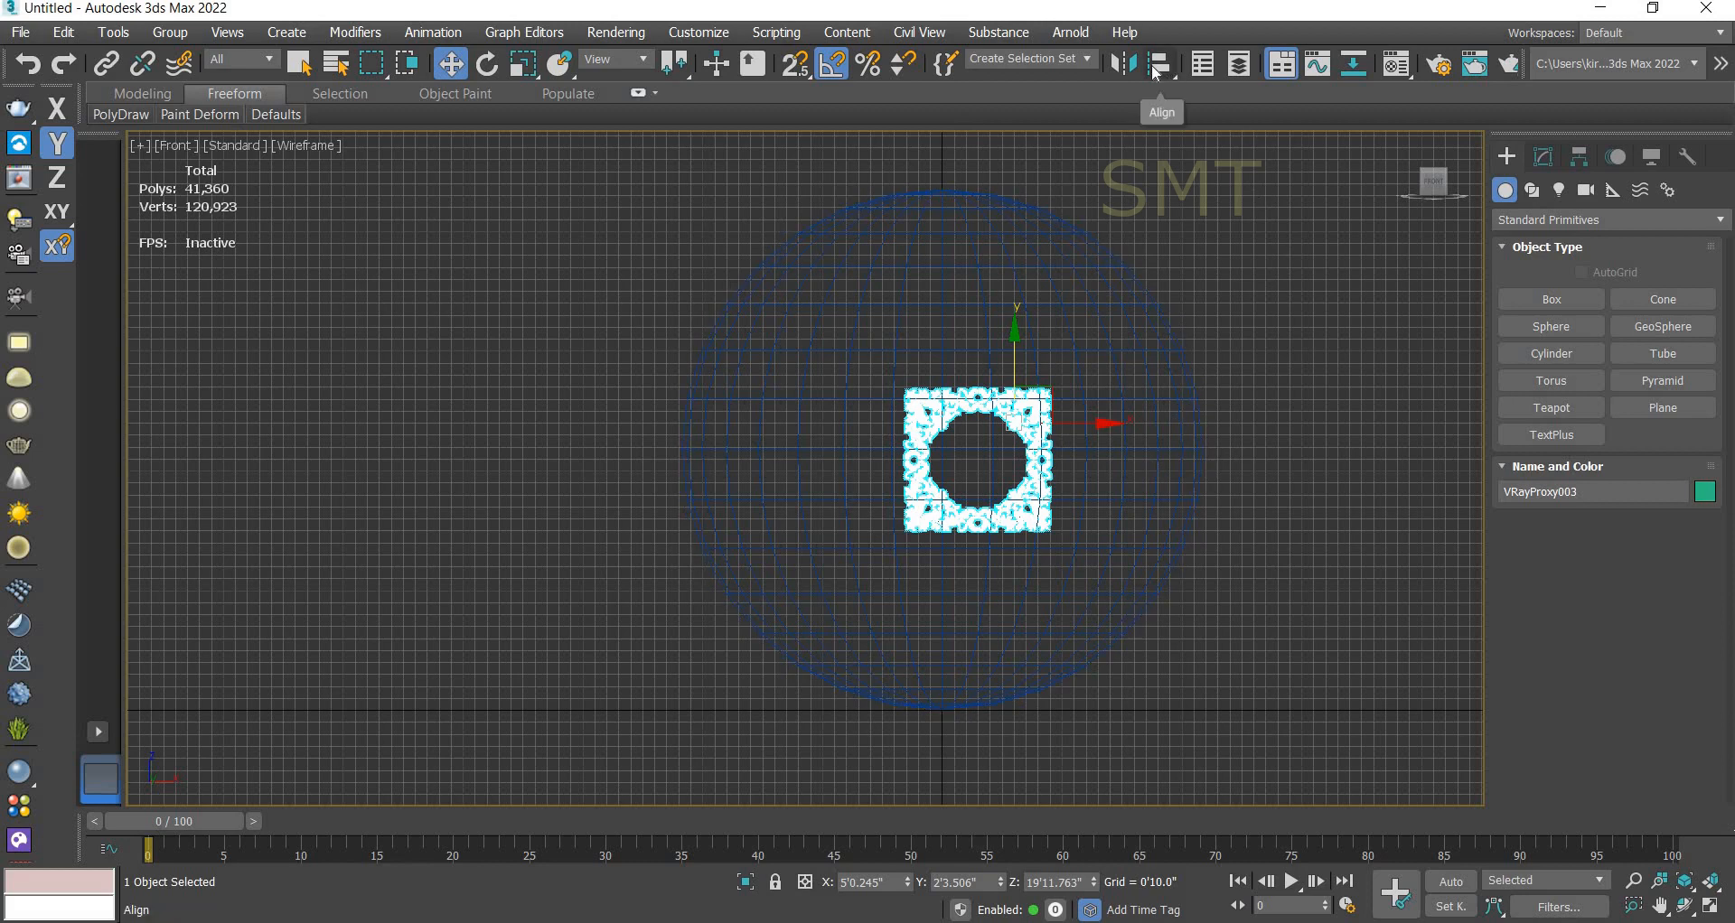
click(1162, 70)
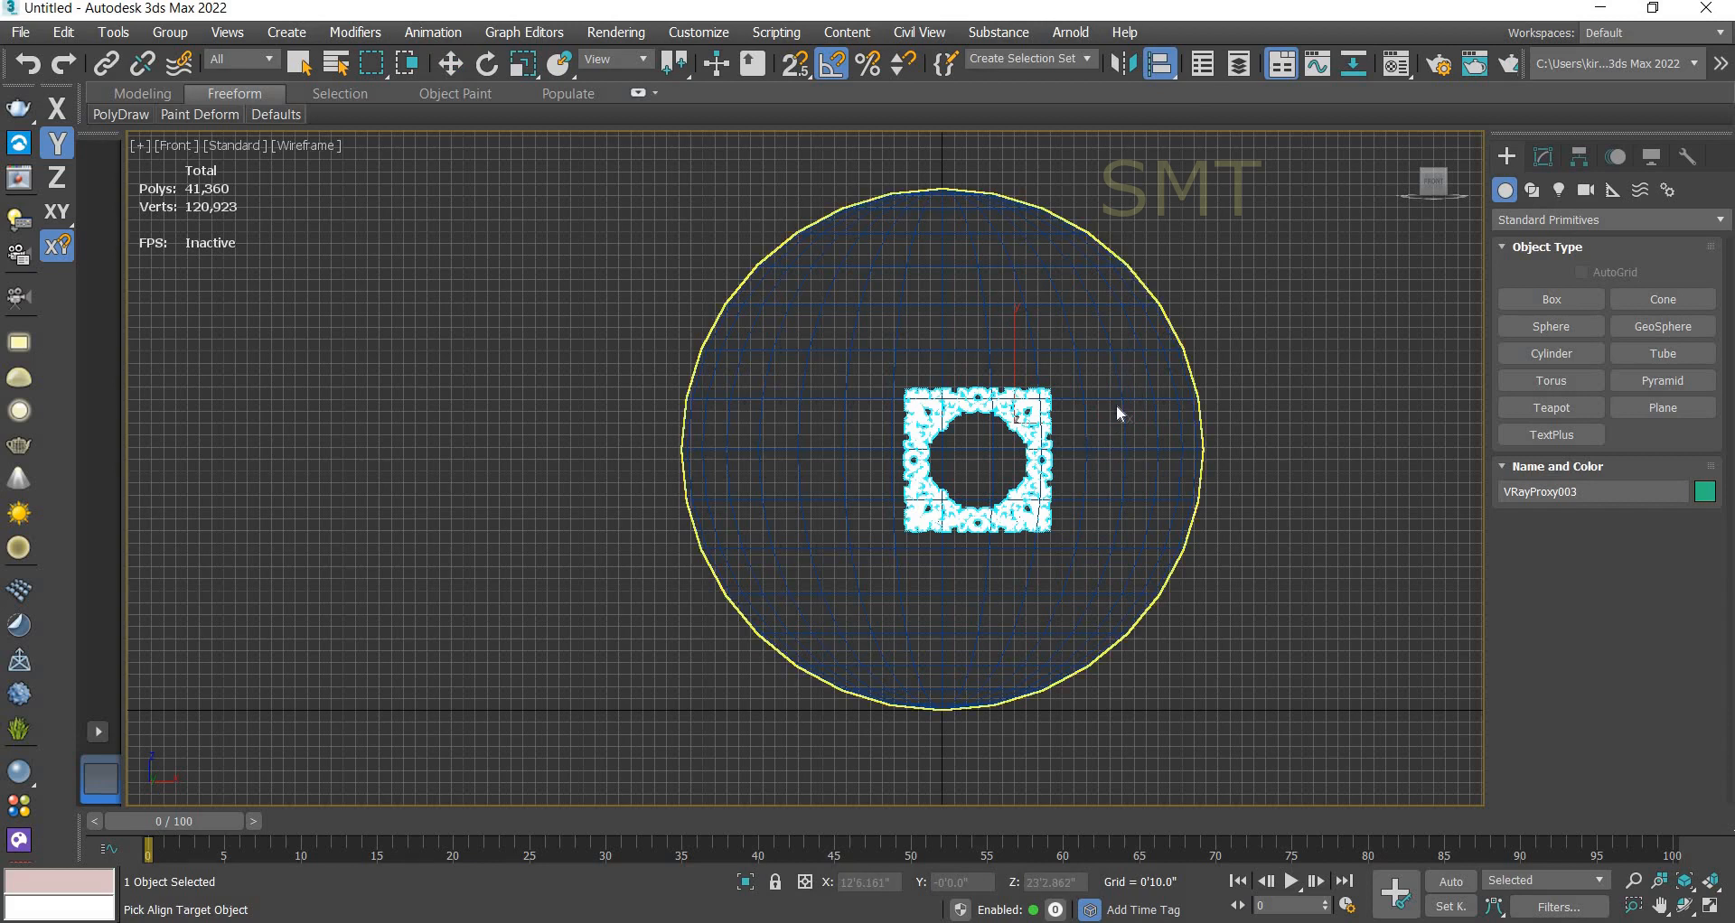
click(1117, 413)
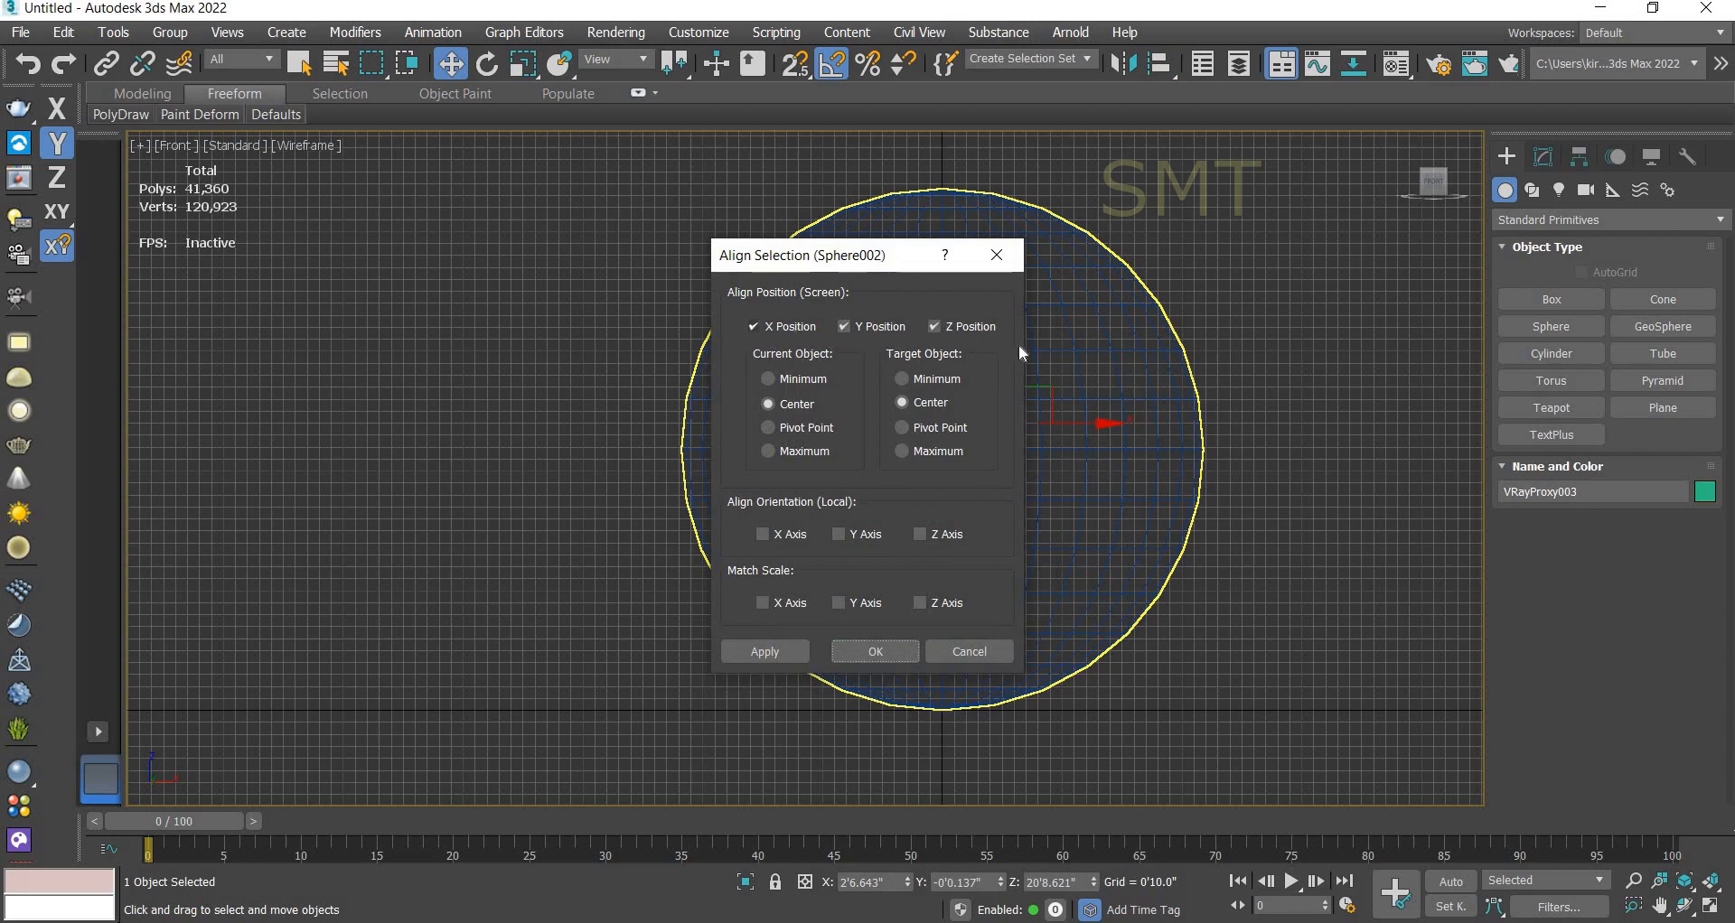
click(903, 654)
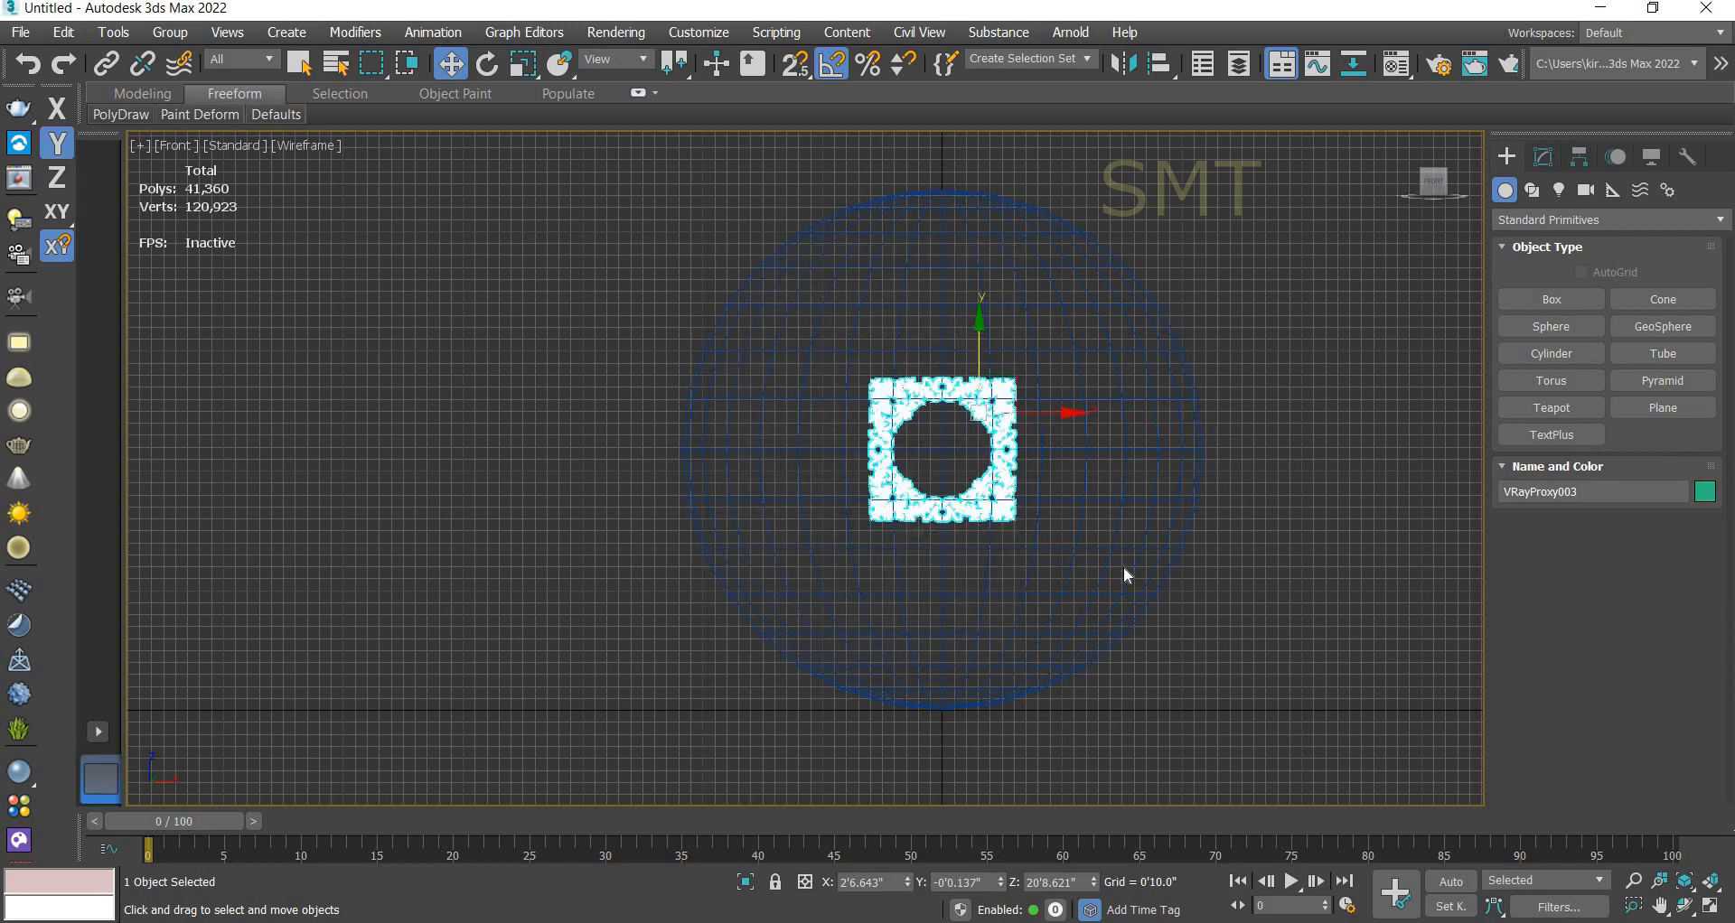
- Move the ornament frame about 23'9" along negative Y in the Top view, out in front of the sphere
key(t)
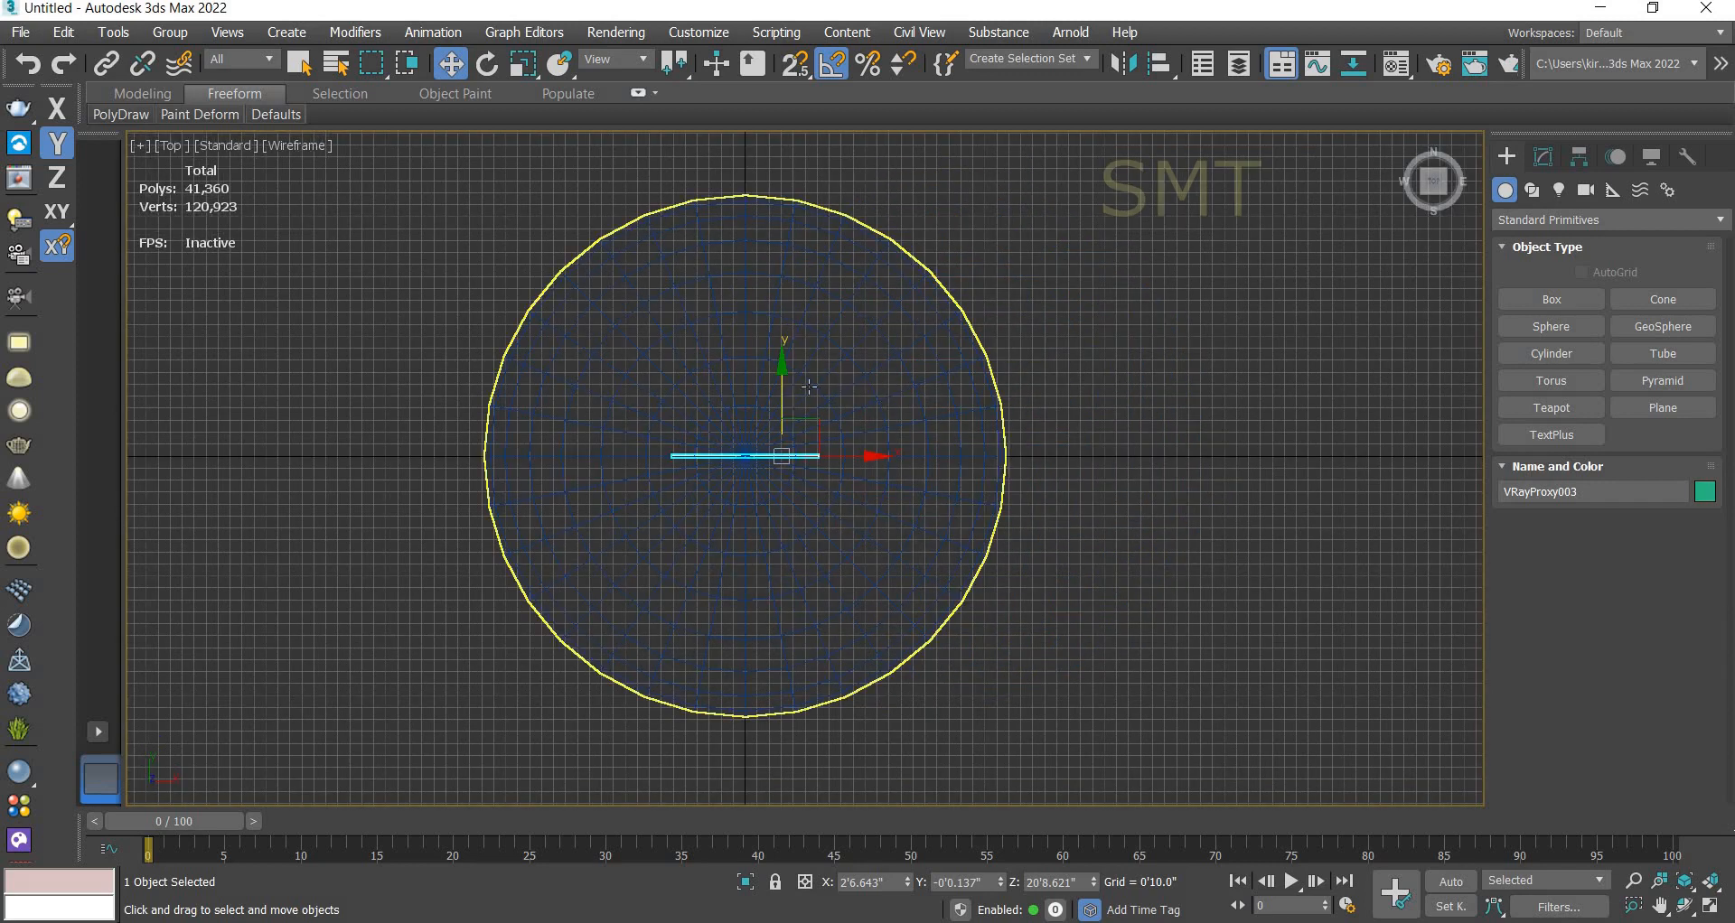
scroll(1027, 527, down, 3)
middle_drag(1031, 521, 979, 478)
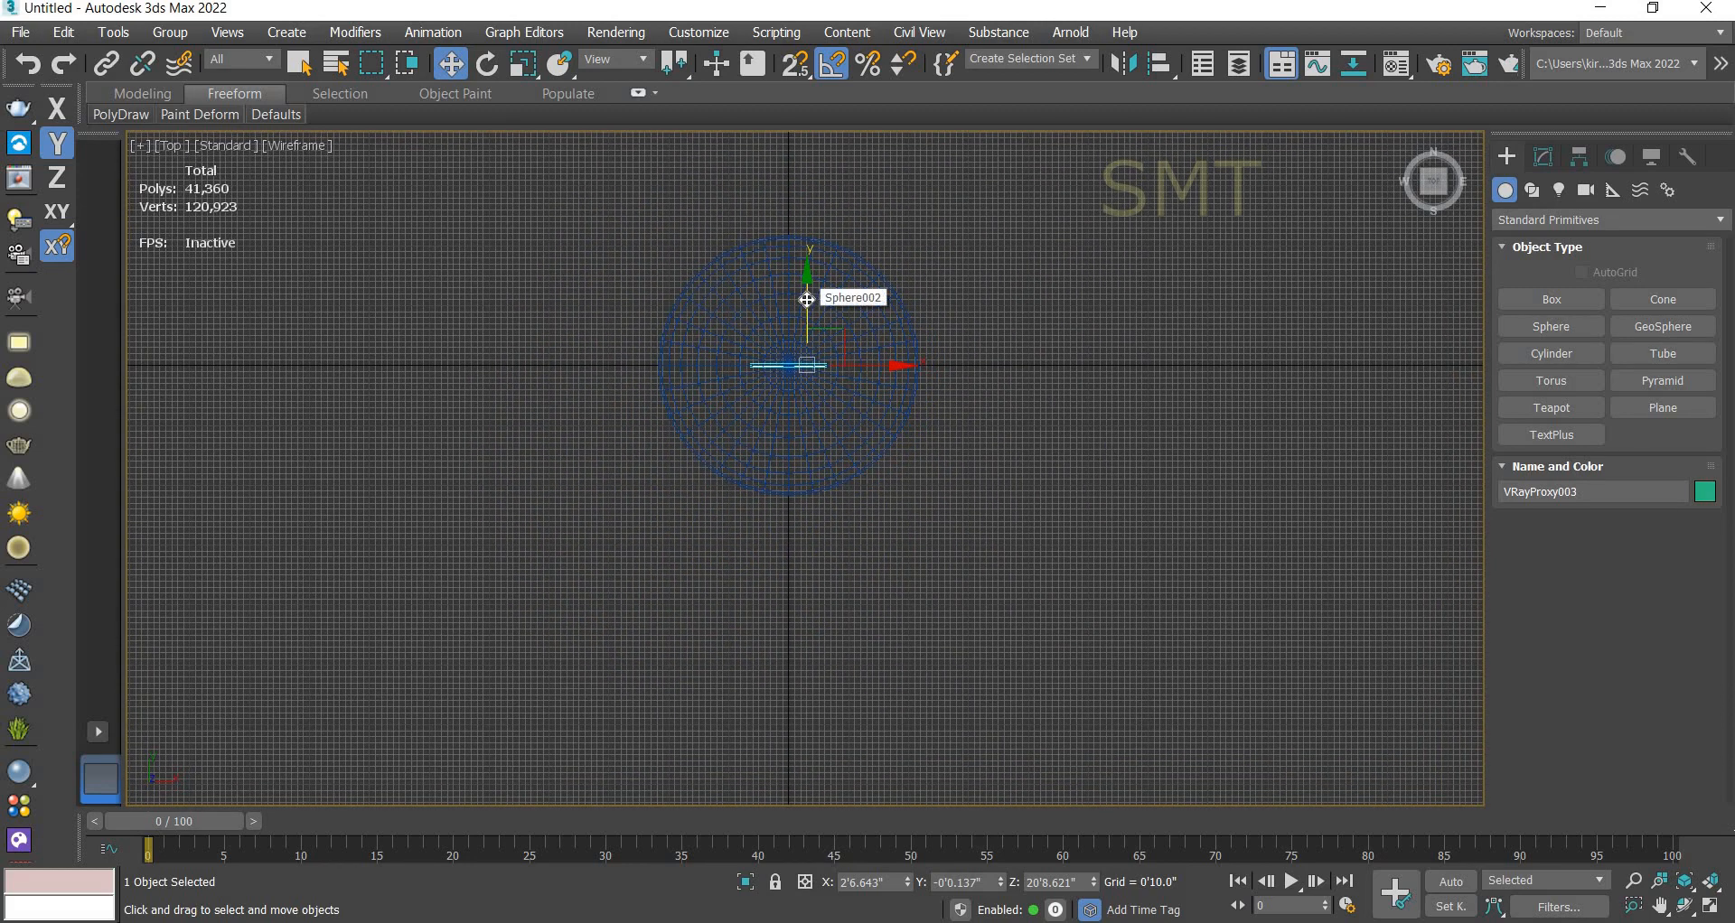
drag(806, 300, 771, 470)
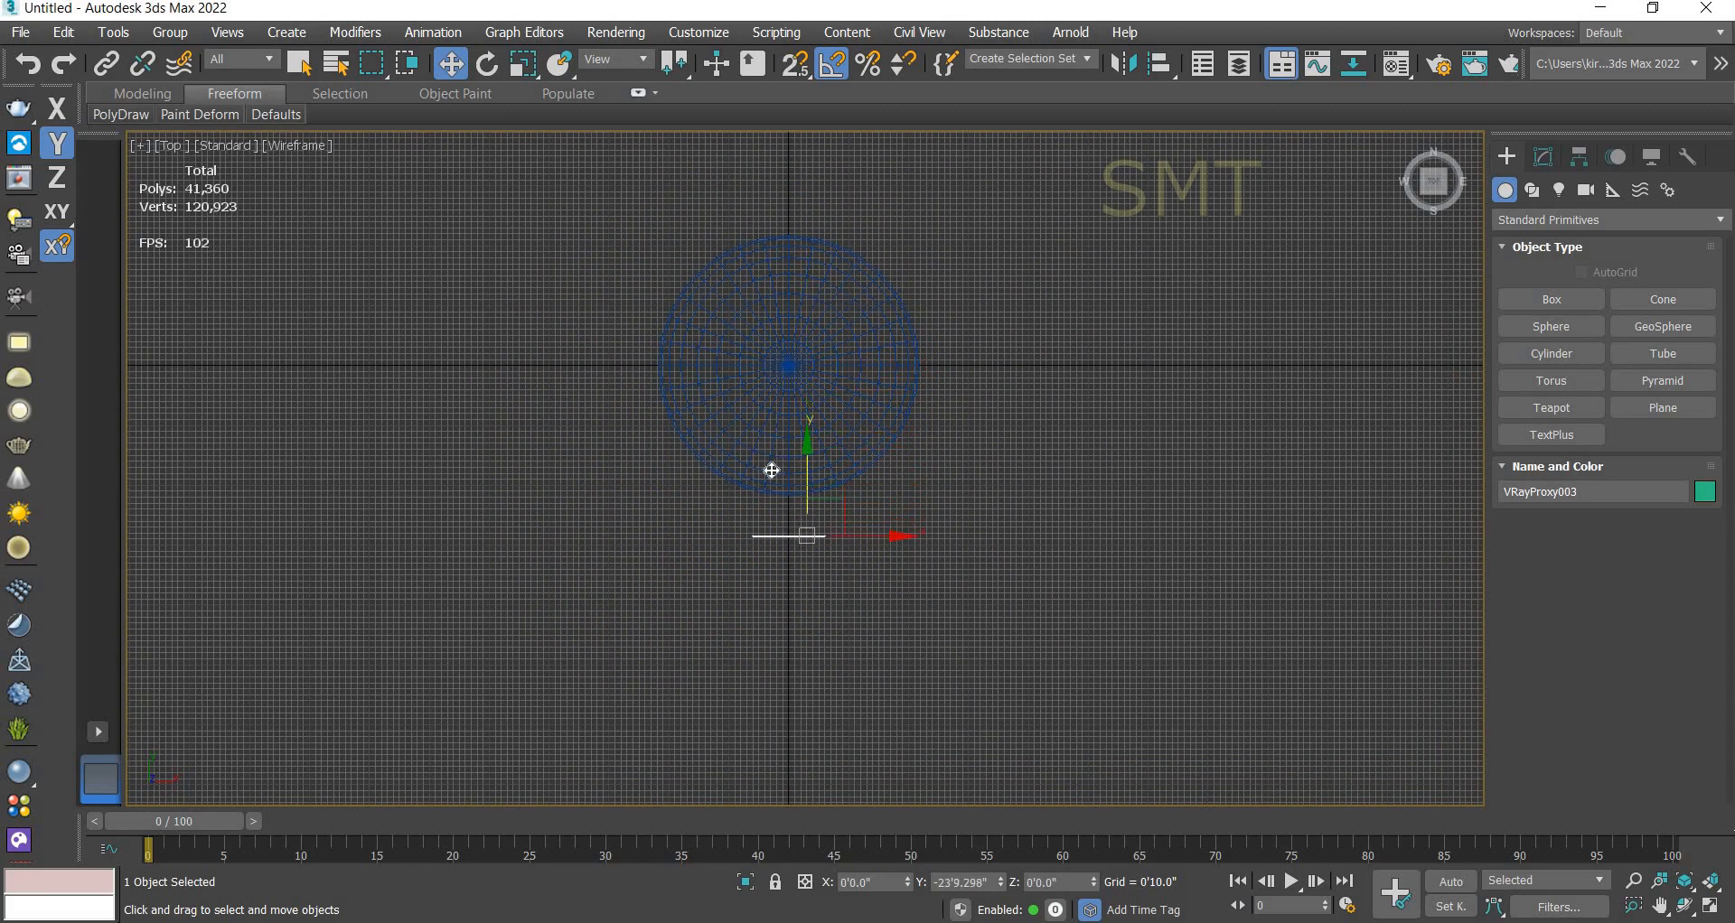
- Draw a plane about 18'12" long and 19'6" wide around the ornament frame in the Front view
click(1666, 406)
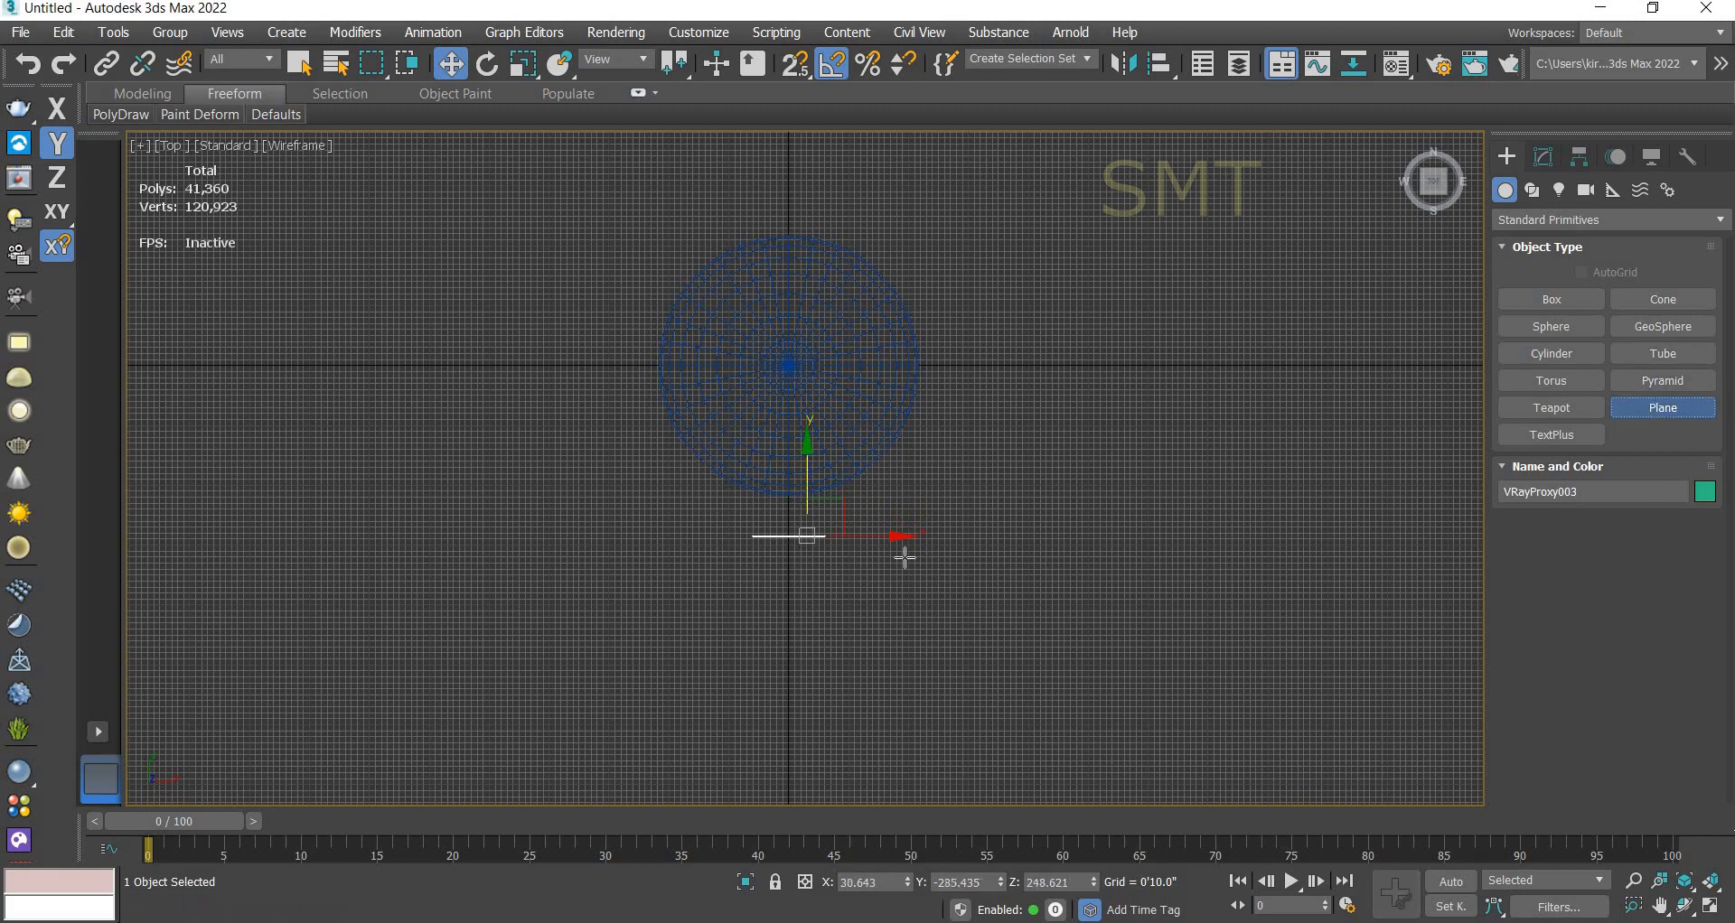
key(f)
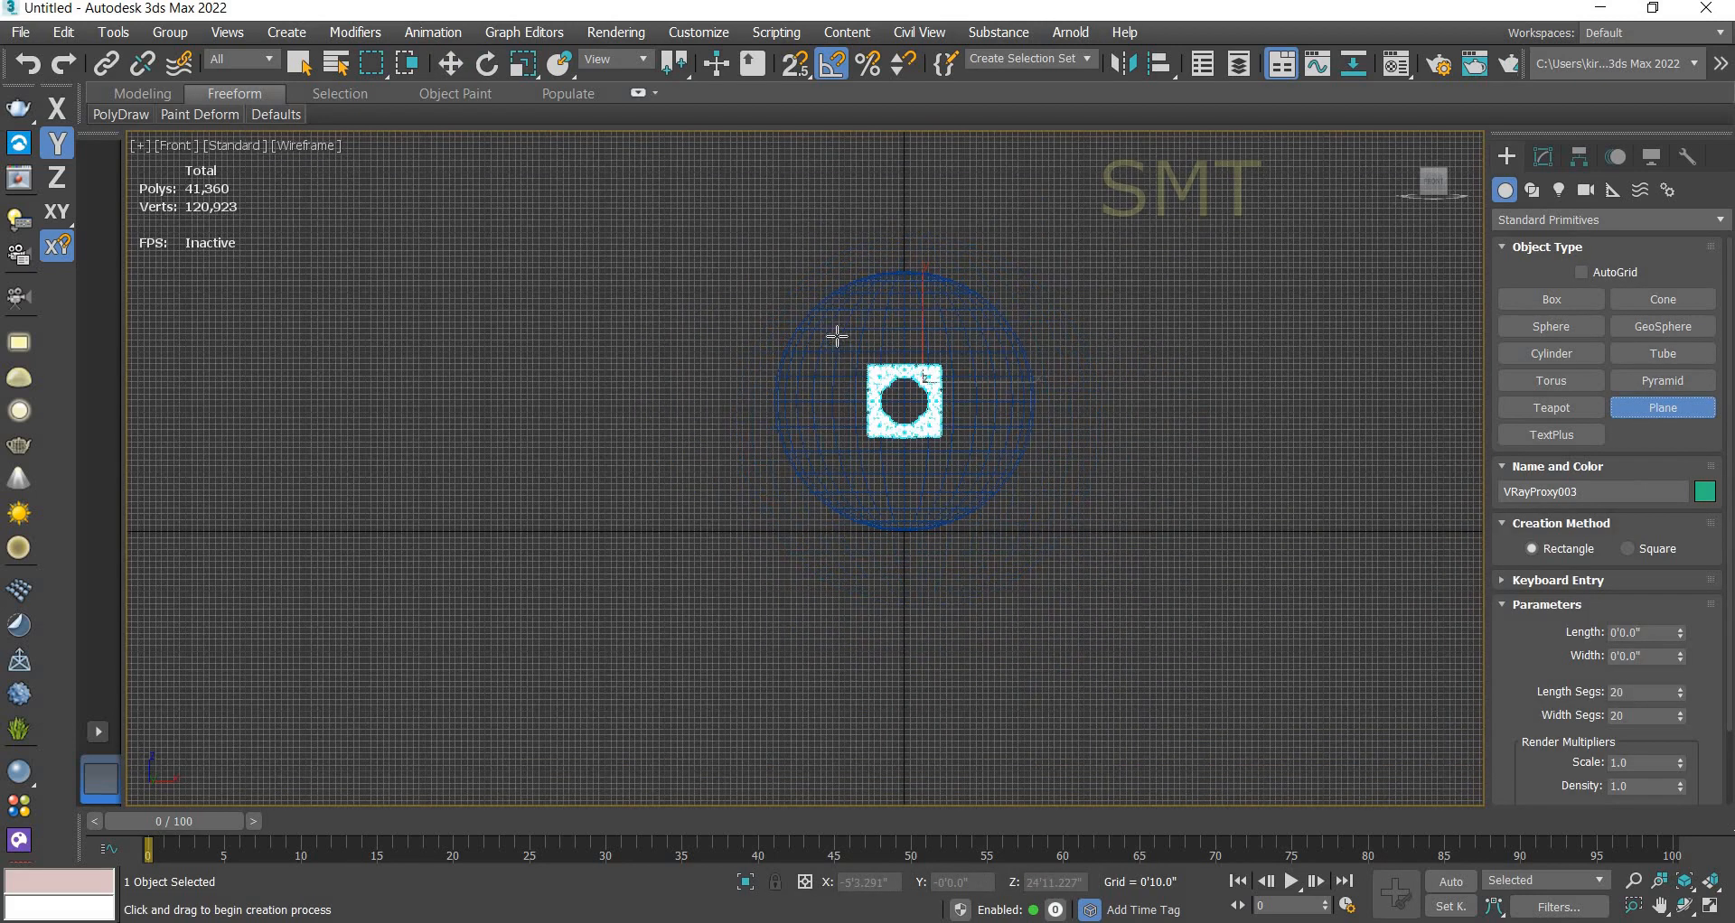
scroll(832, 333, down, 2)
drag(829, 332, 973, 472)
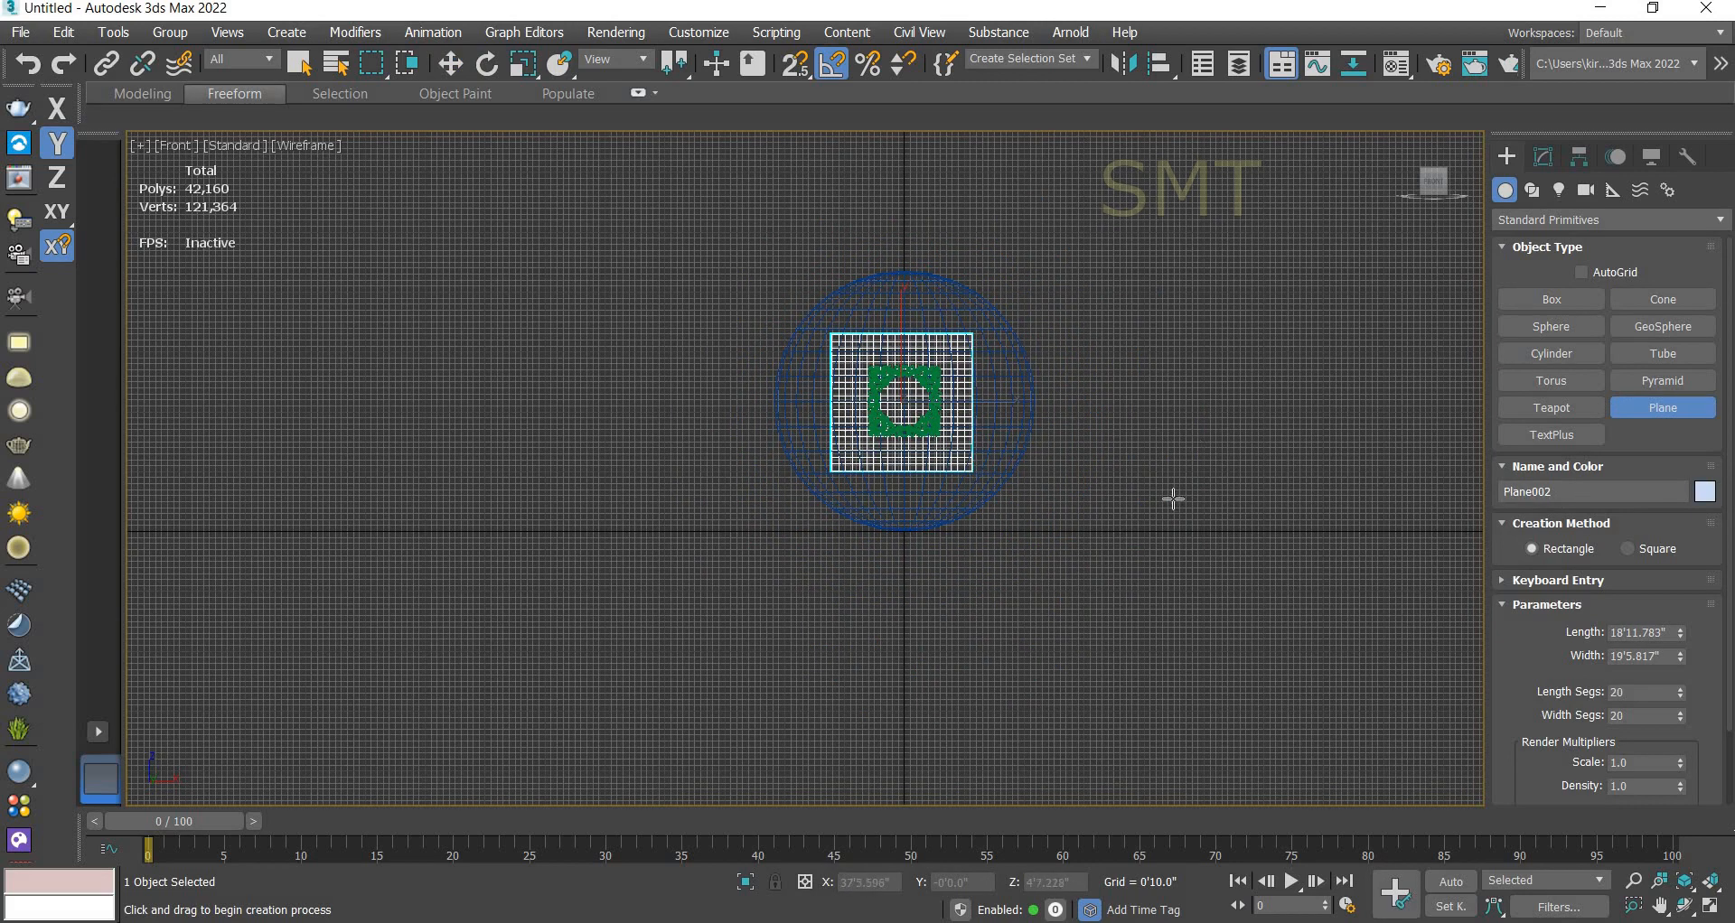
- Move the plane along negative Y in the Top view to about -23'9", snapping it against the back of the ornament frame
key(t)
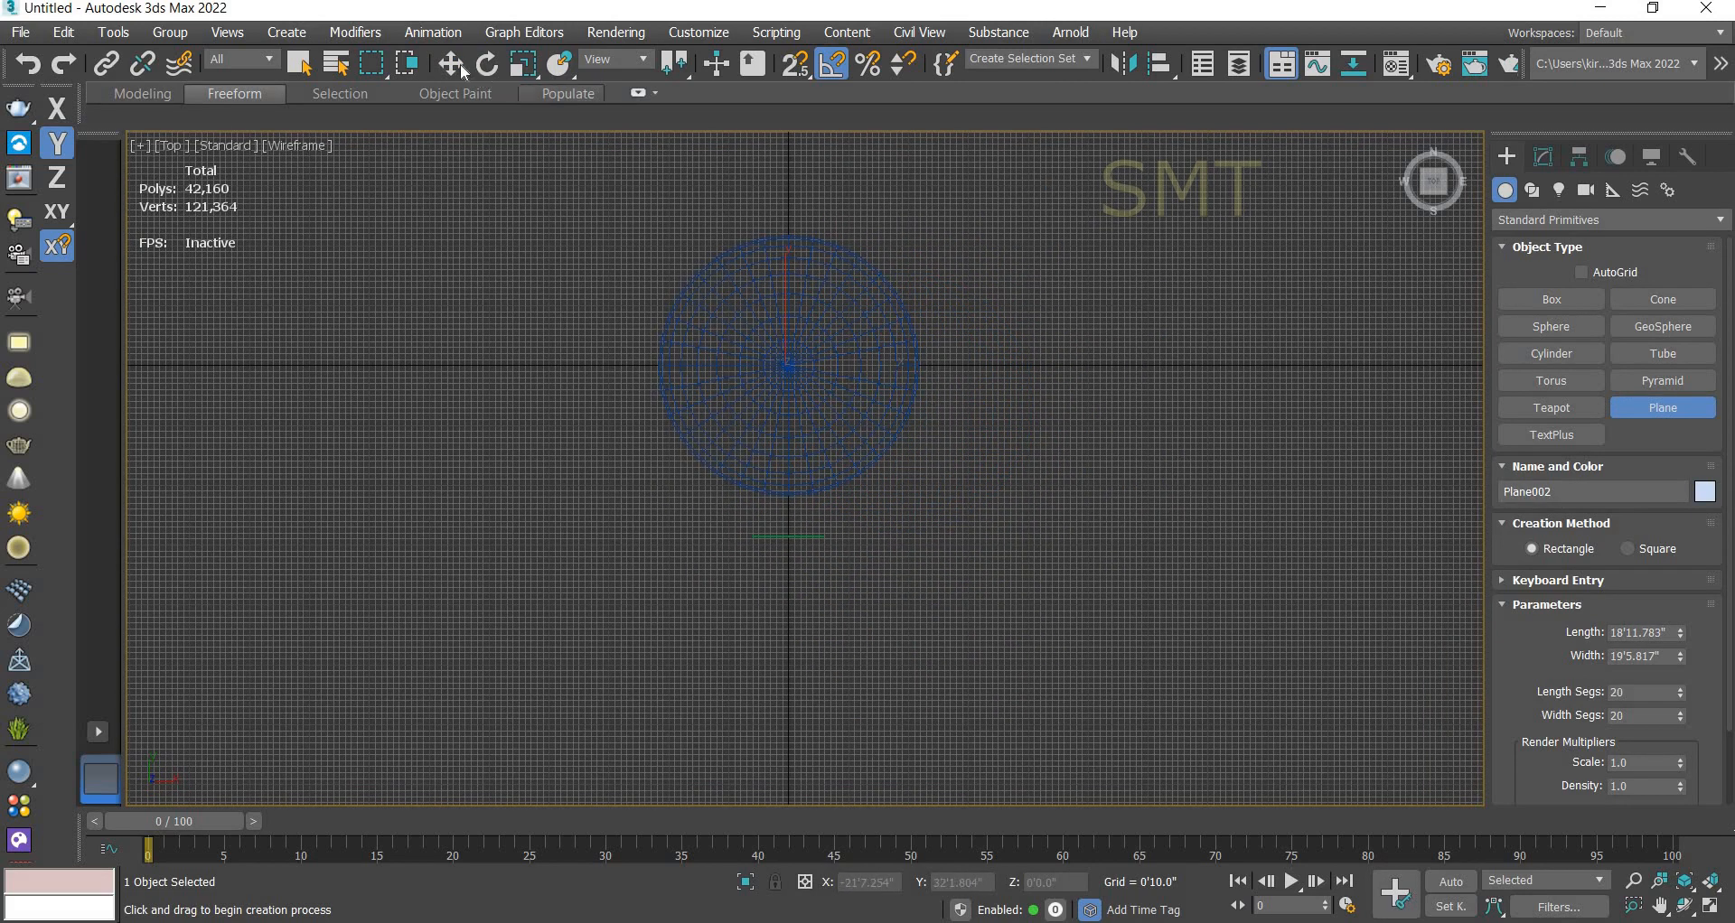
key(w)
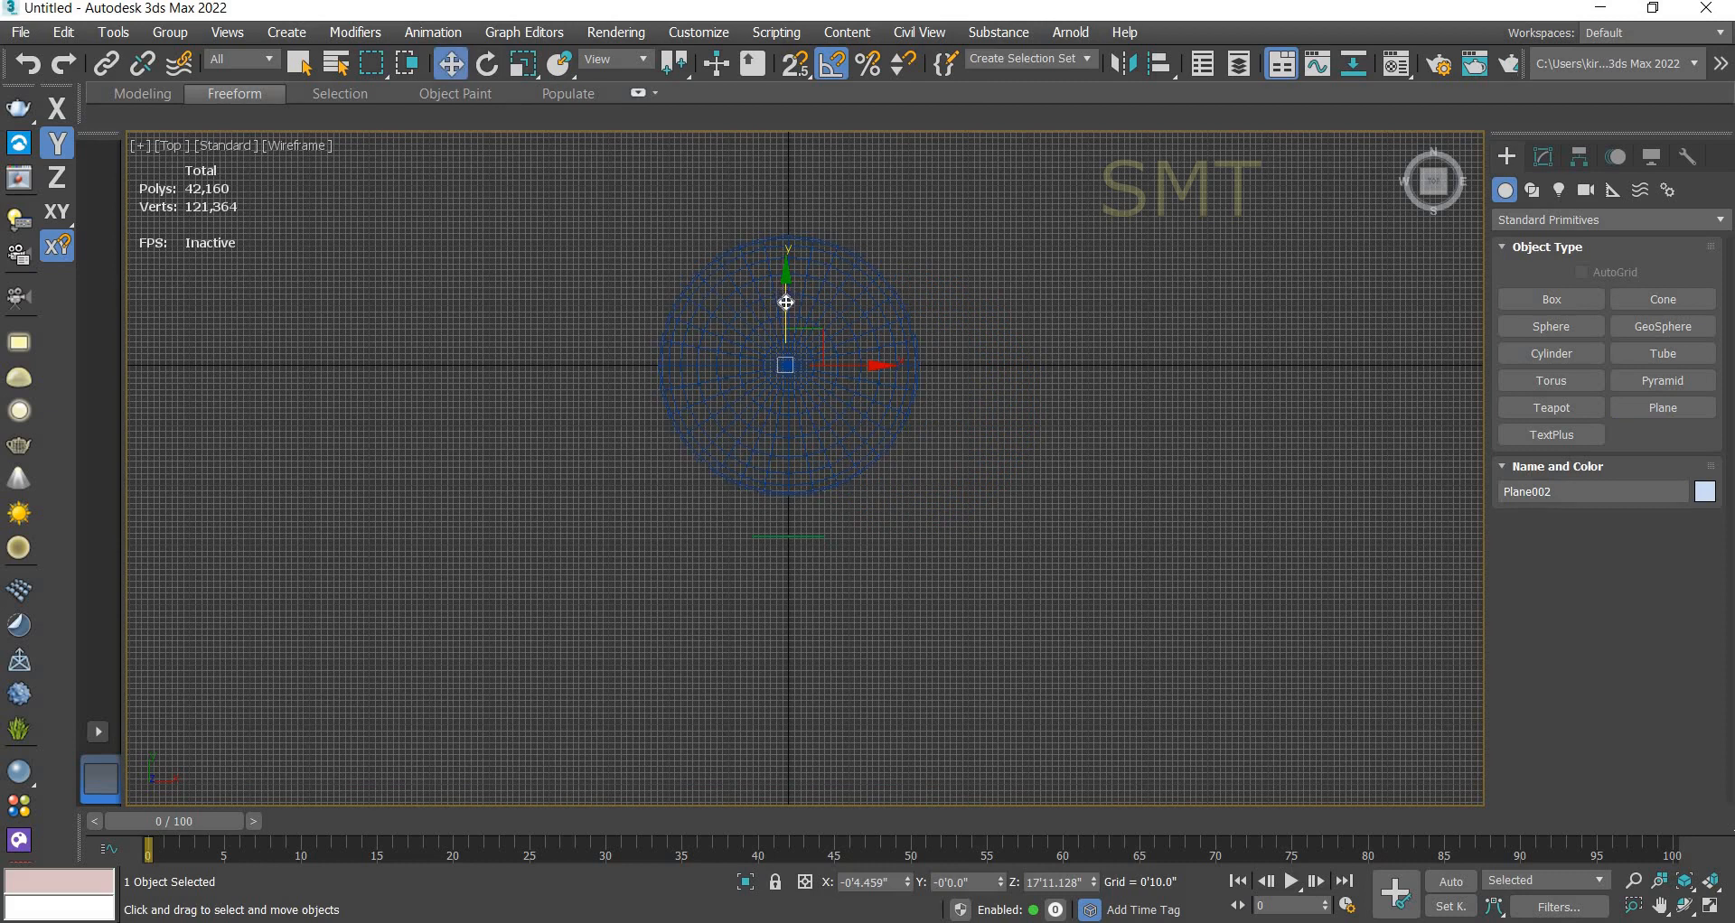
drag(764, 428, 768, 555)
scroll(788, 511, up, 6)
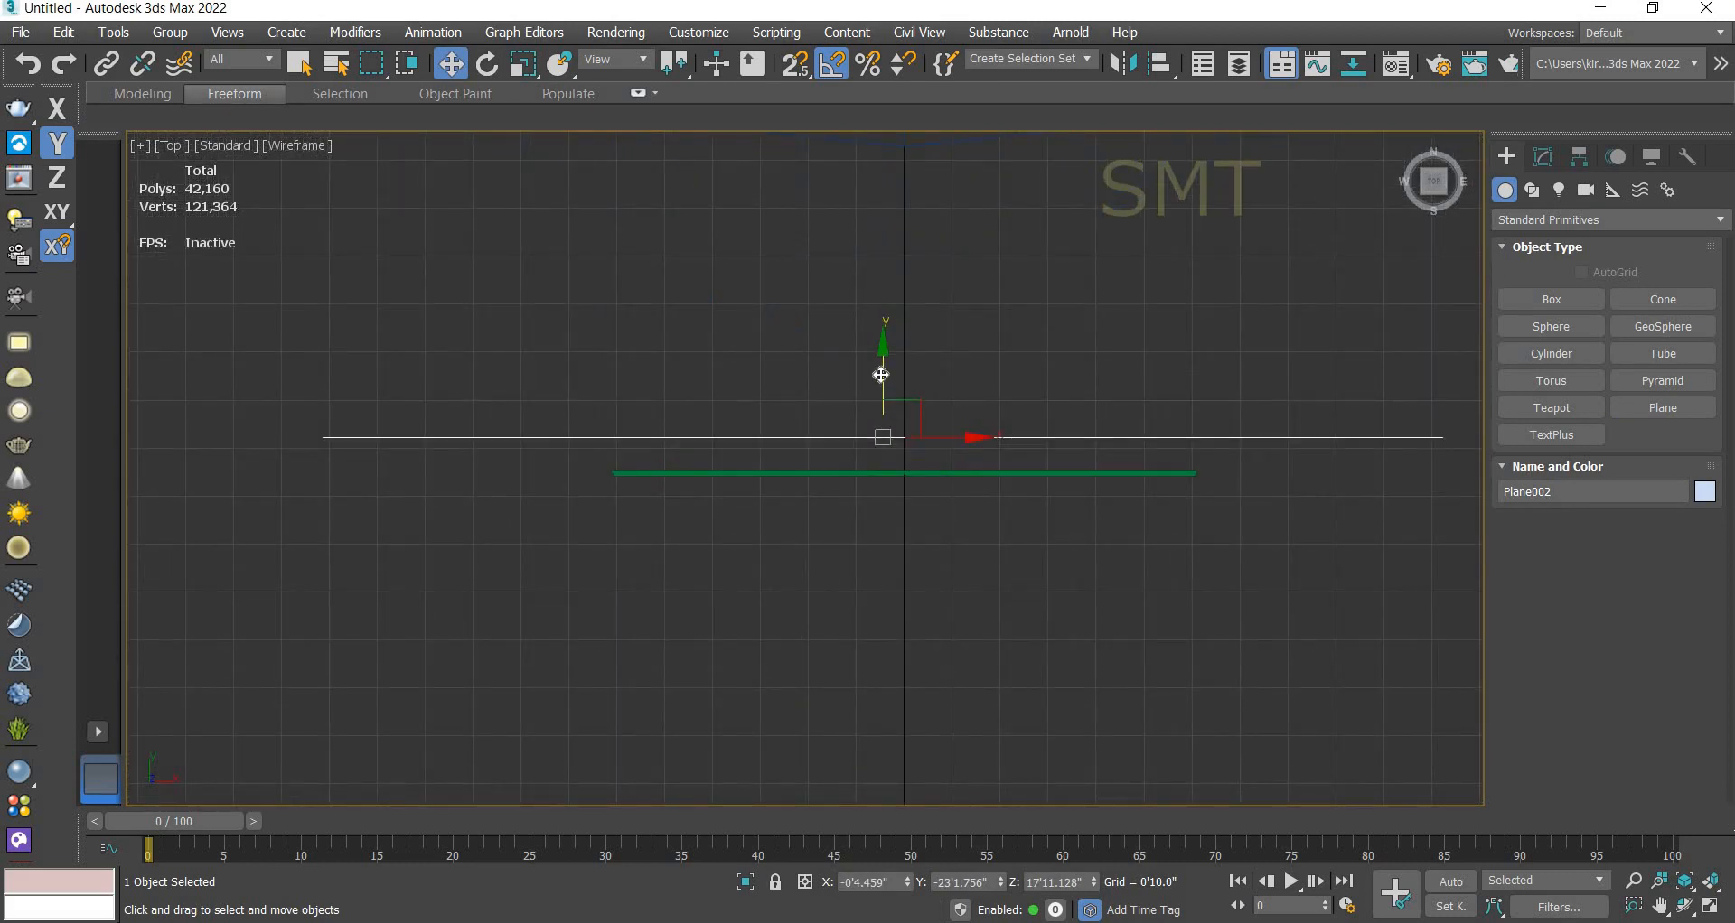
key(s)
drag(844, 391, 623, 468)
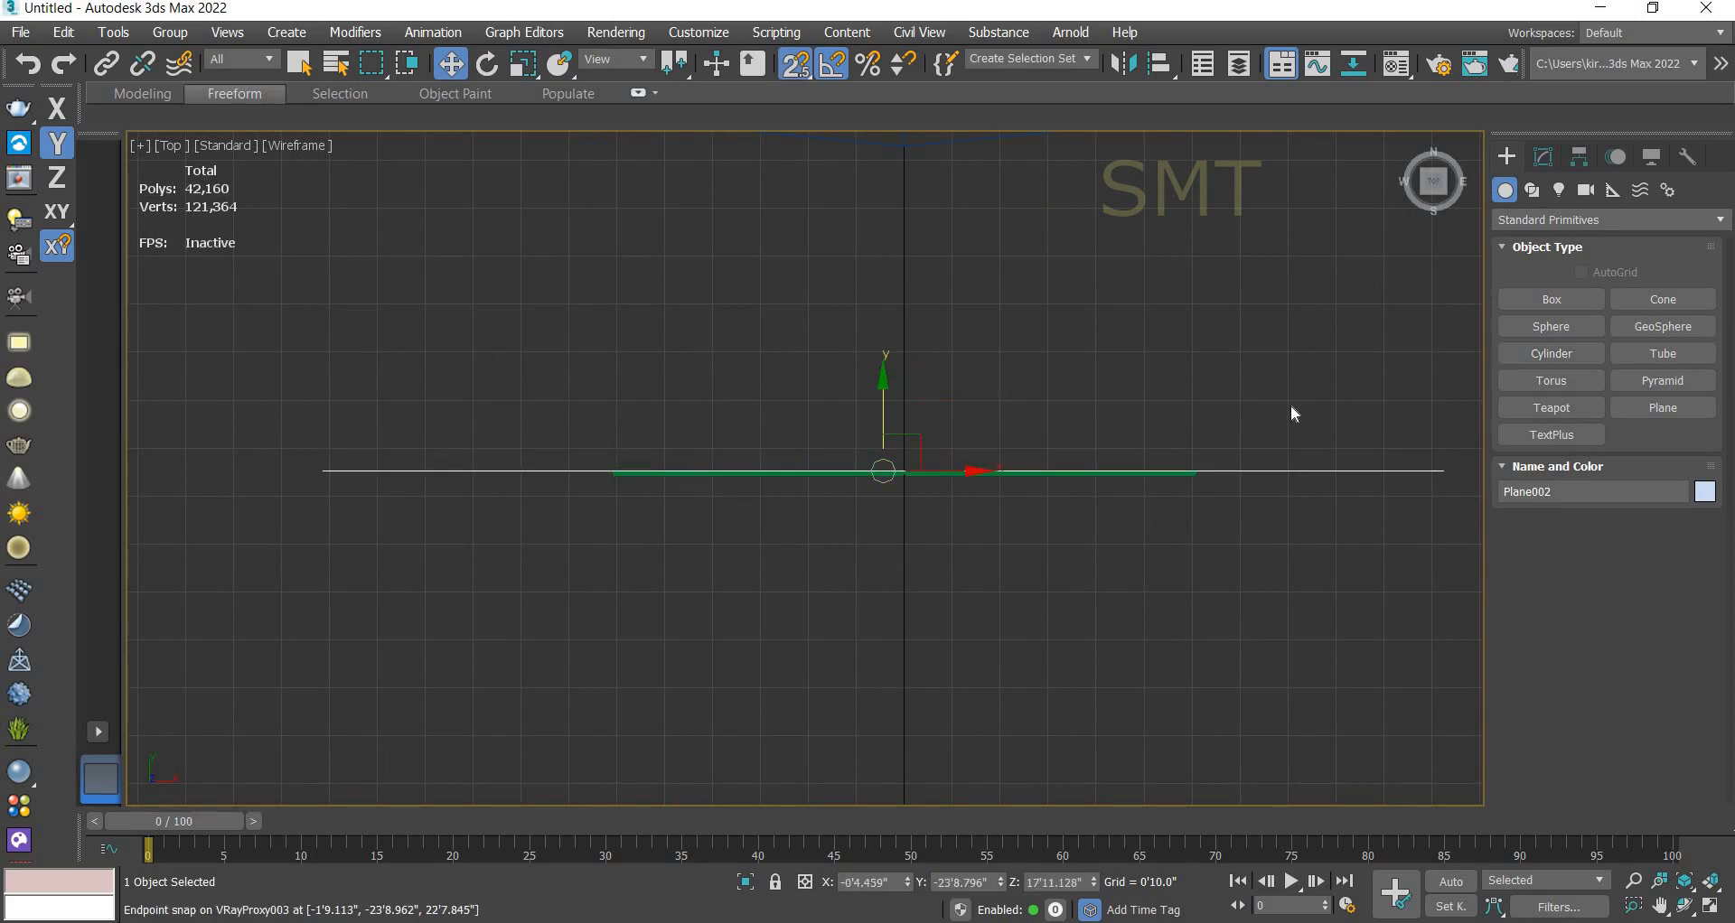
- Resize the plane in the Front view to a length of about 13'4" and a width of about 14'7"
key(f)
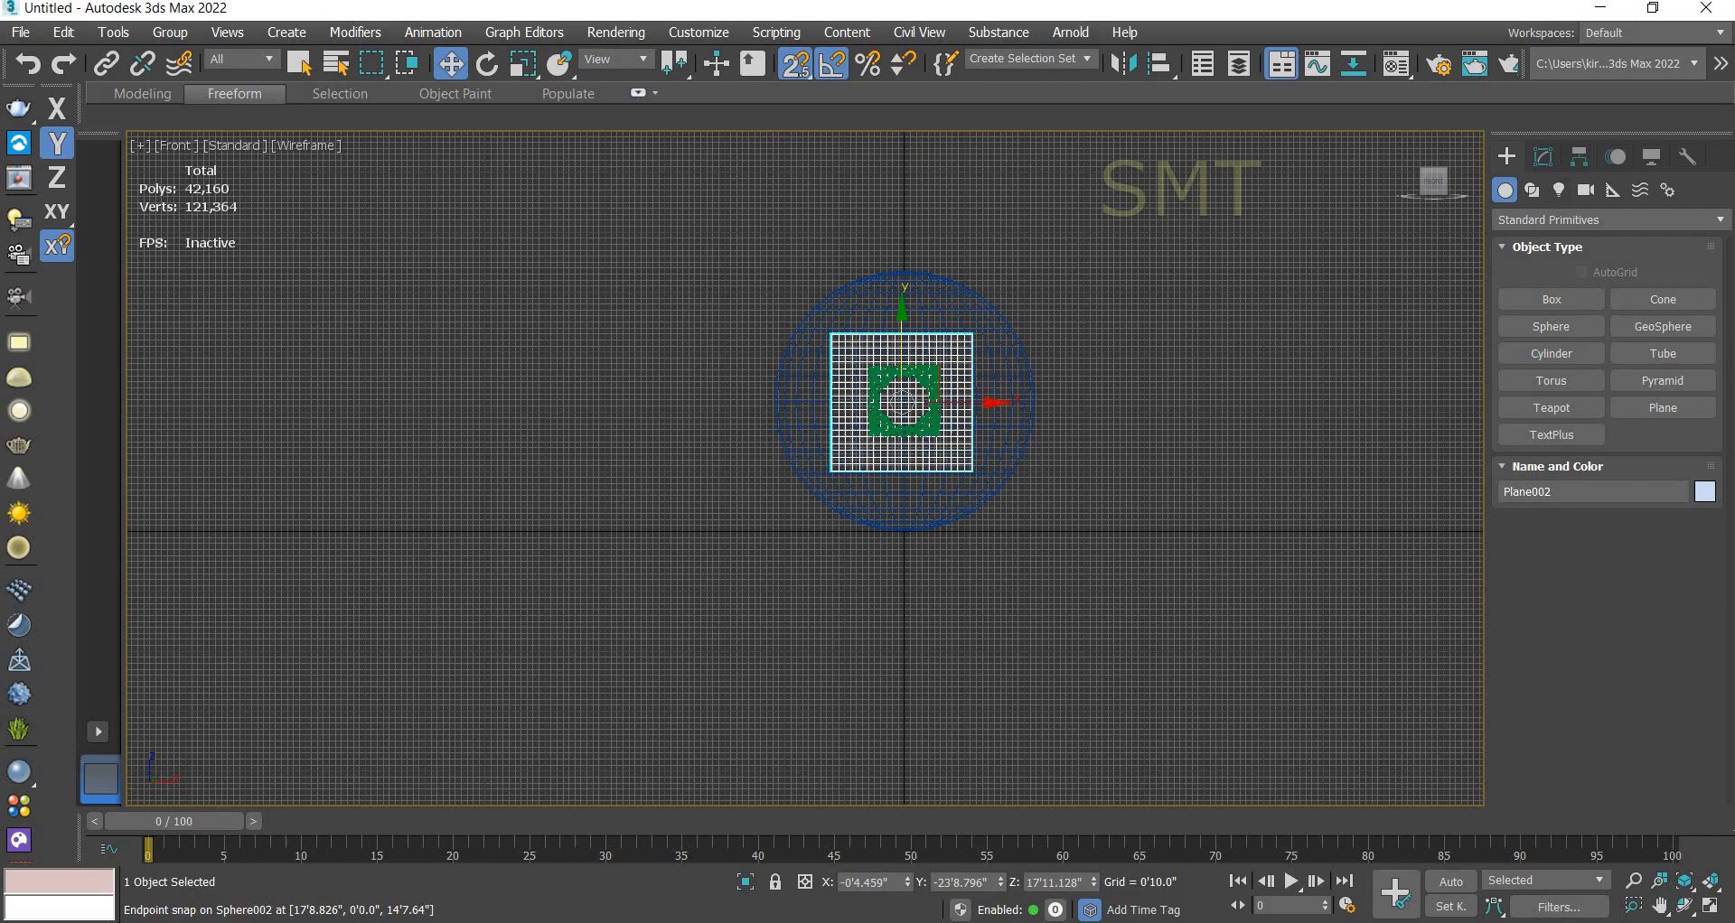
click(1543, 156)
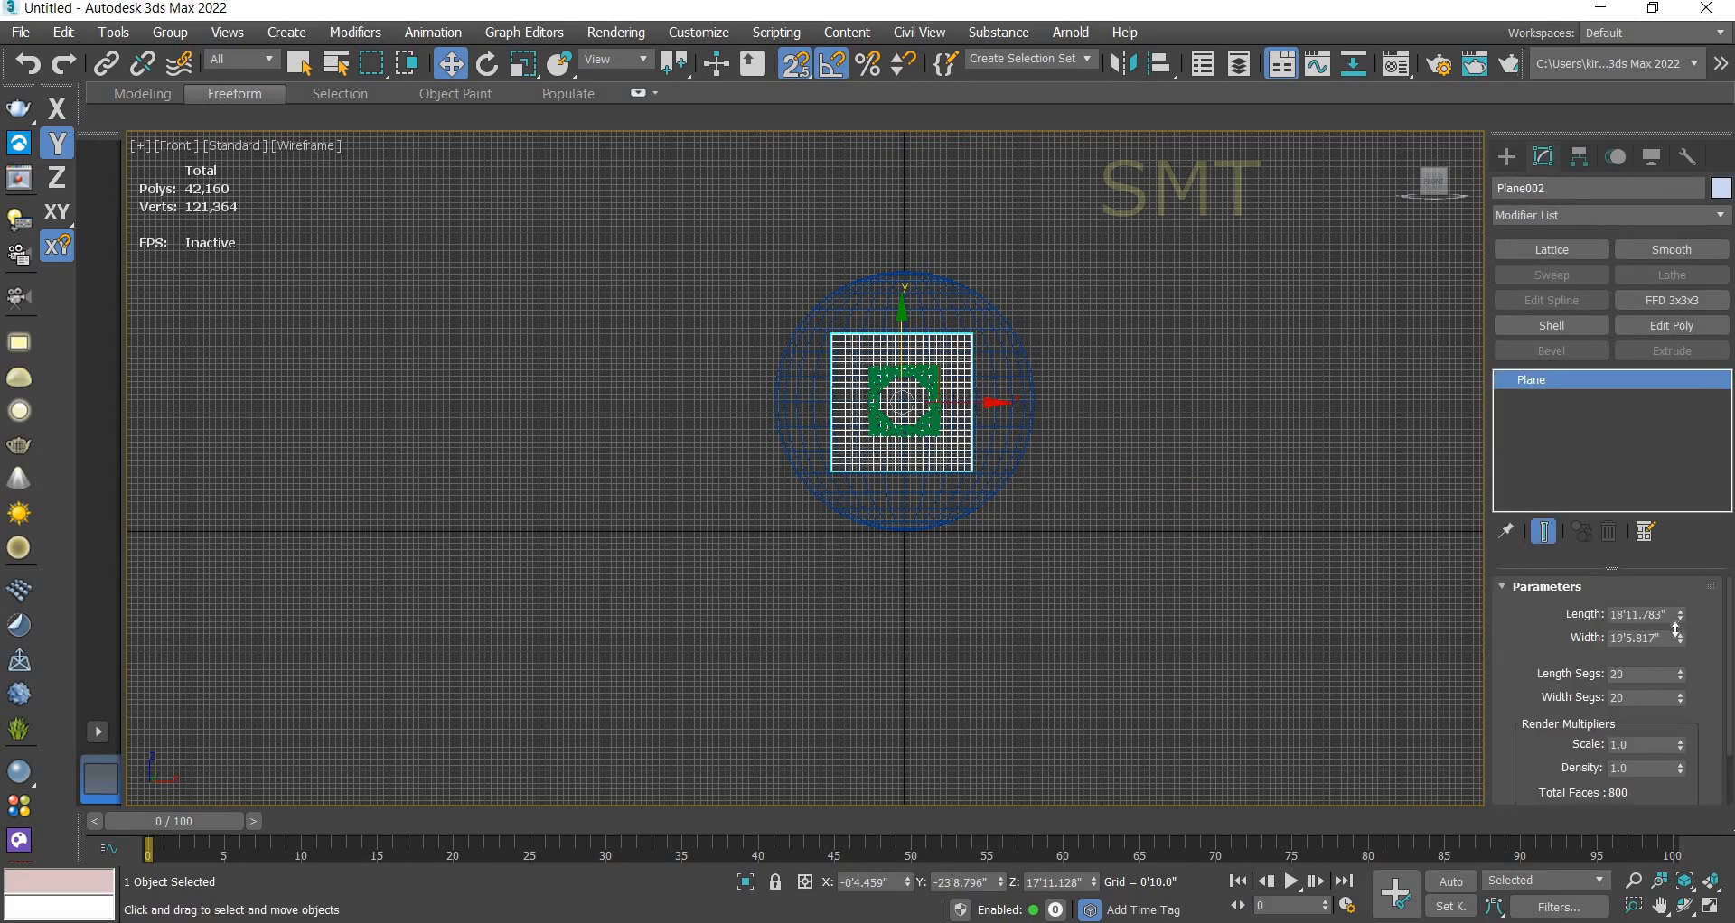
drag(1675, 630, 1676, 687)
scroll(866, 288, up, 7)
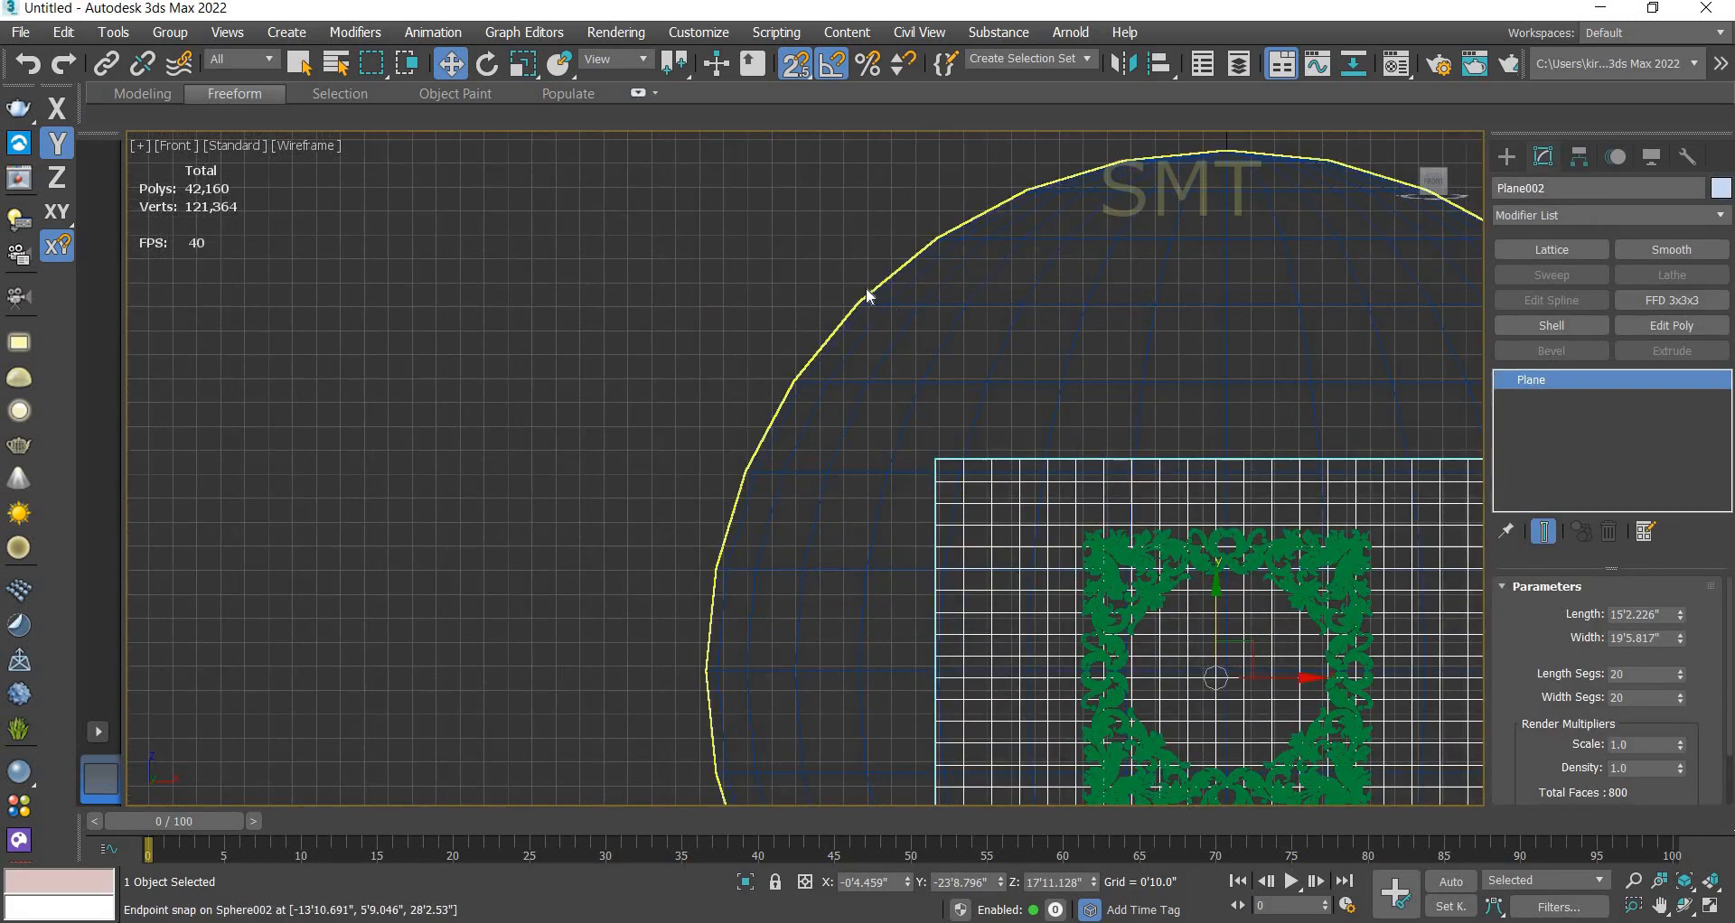
scroll(865, 287, down, 7)
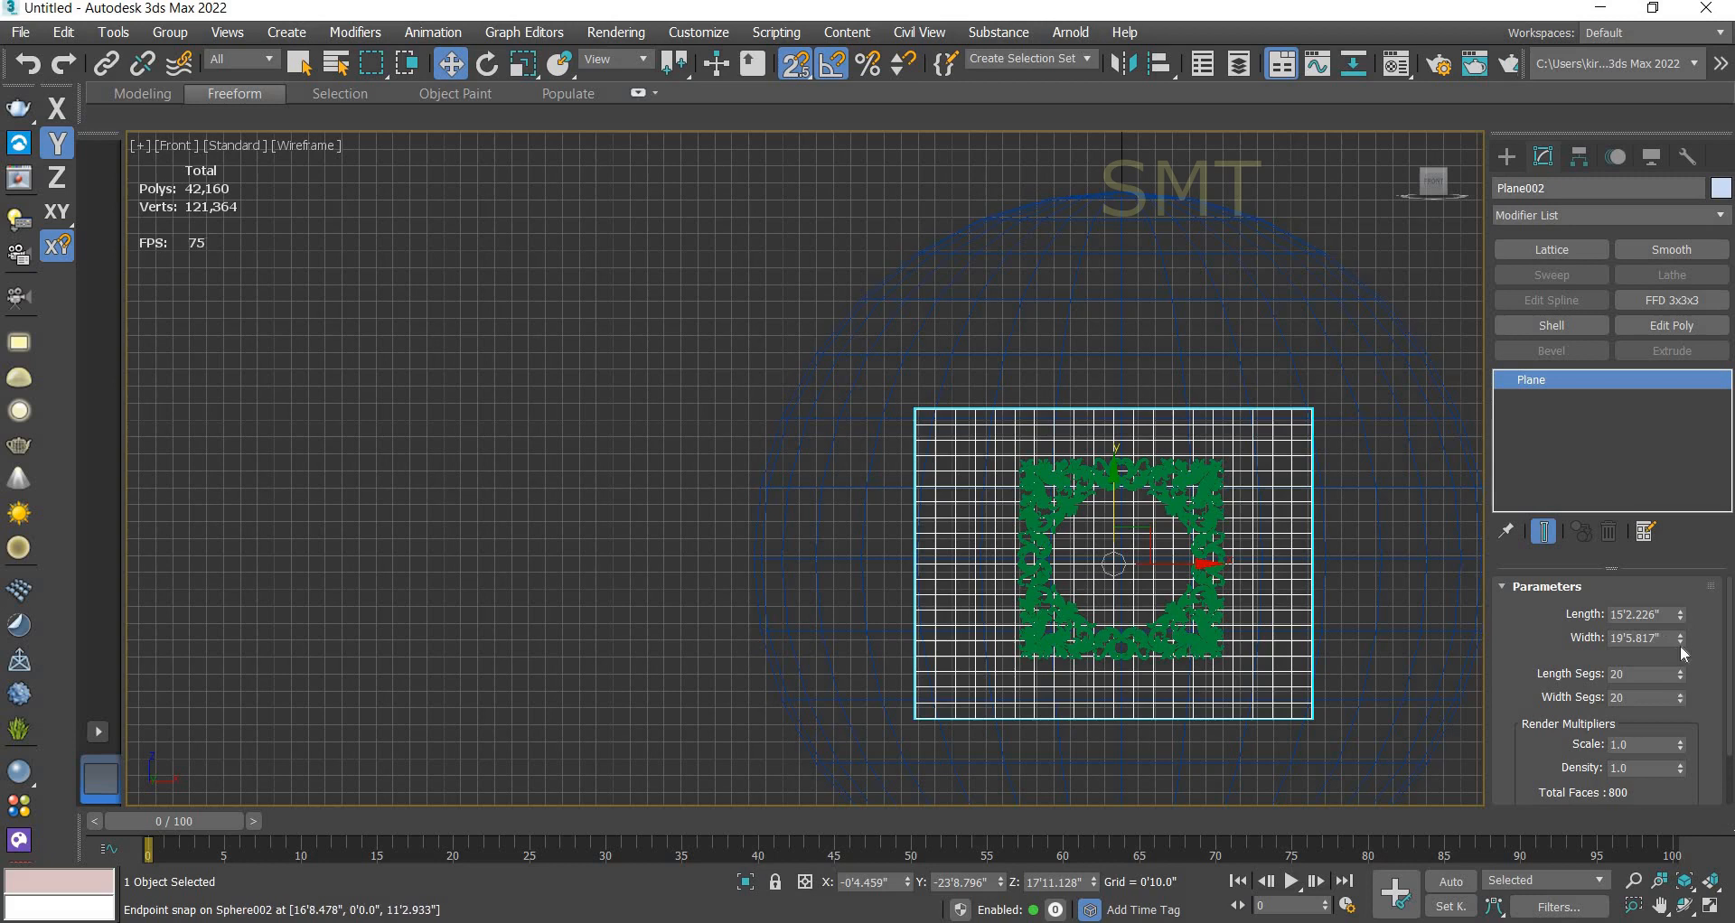
drag(1676, 657, 1676, 679)
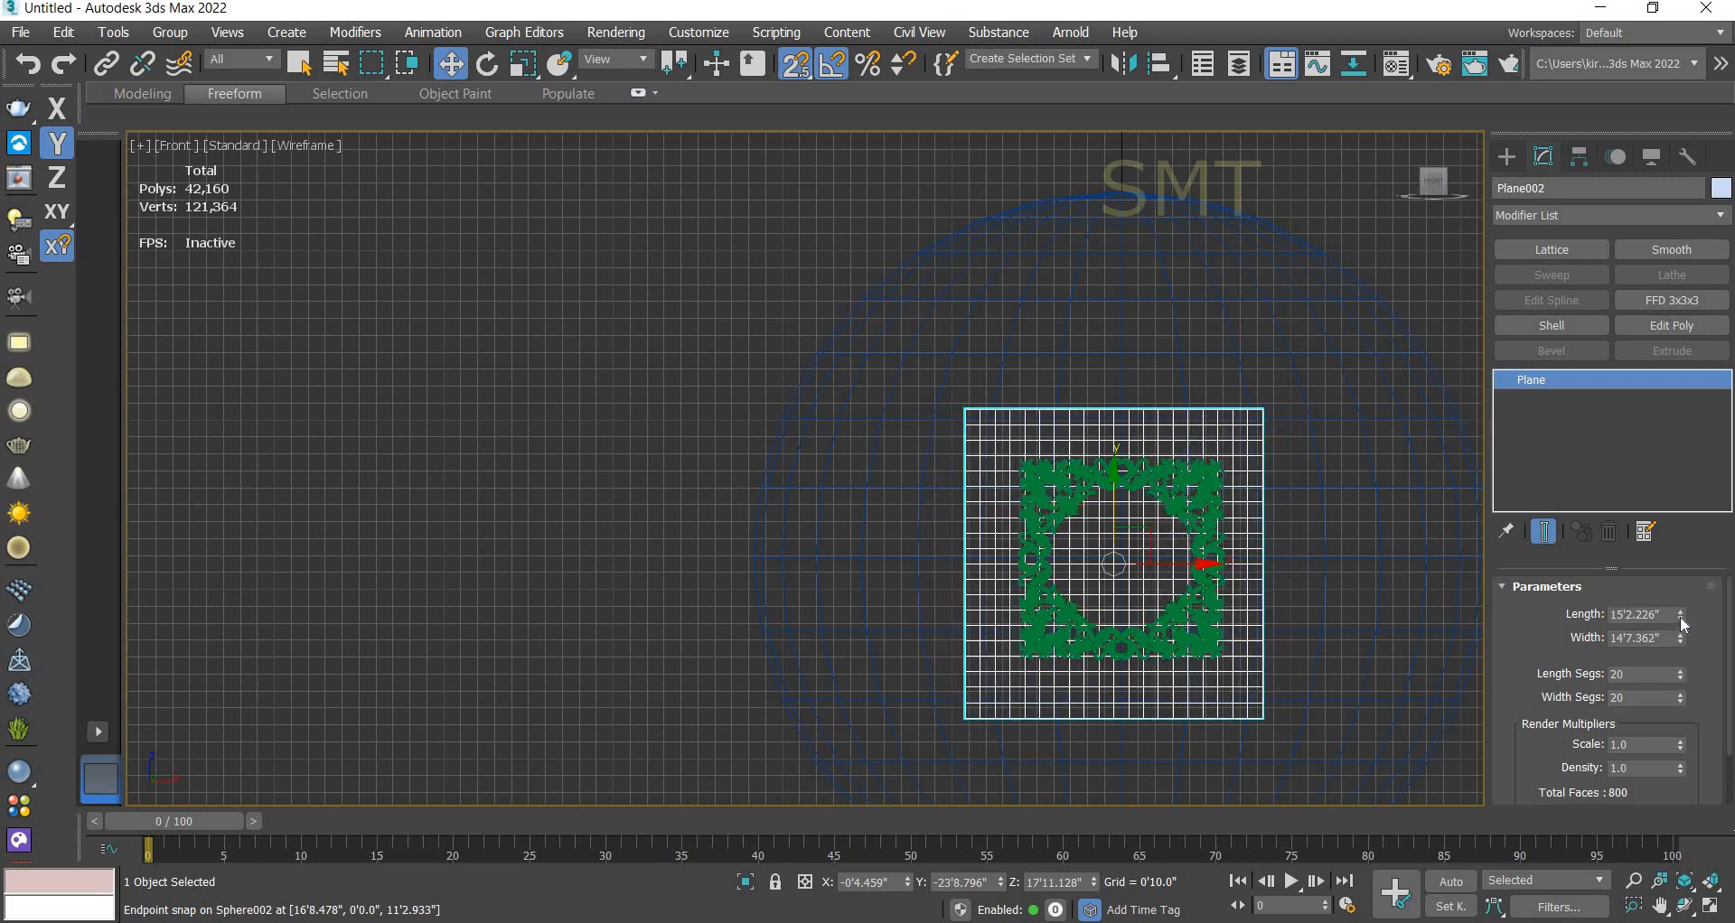
drag(1679, 623, 1680, 640)
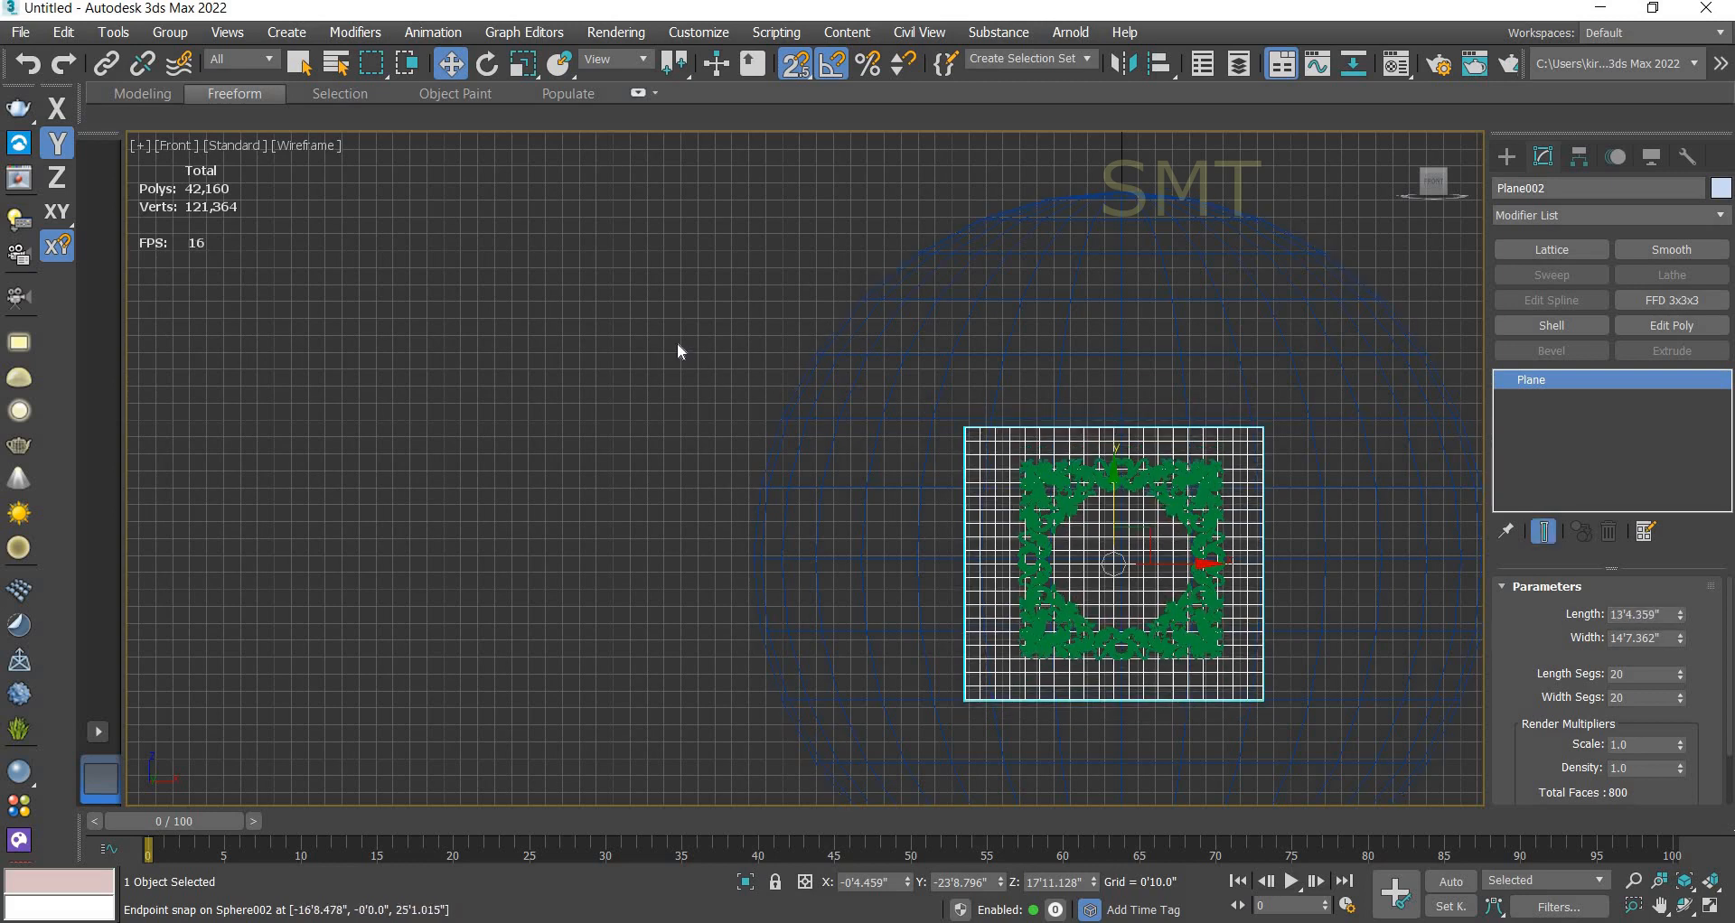
scroll(676, 344, down, 2)
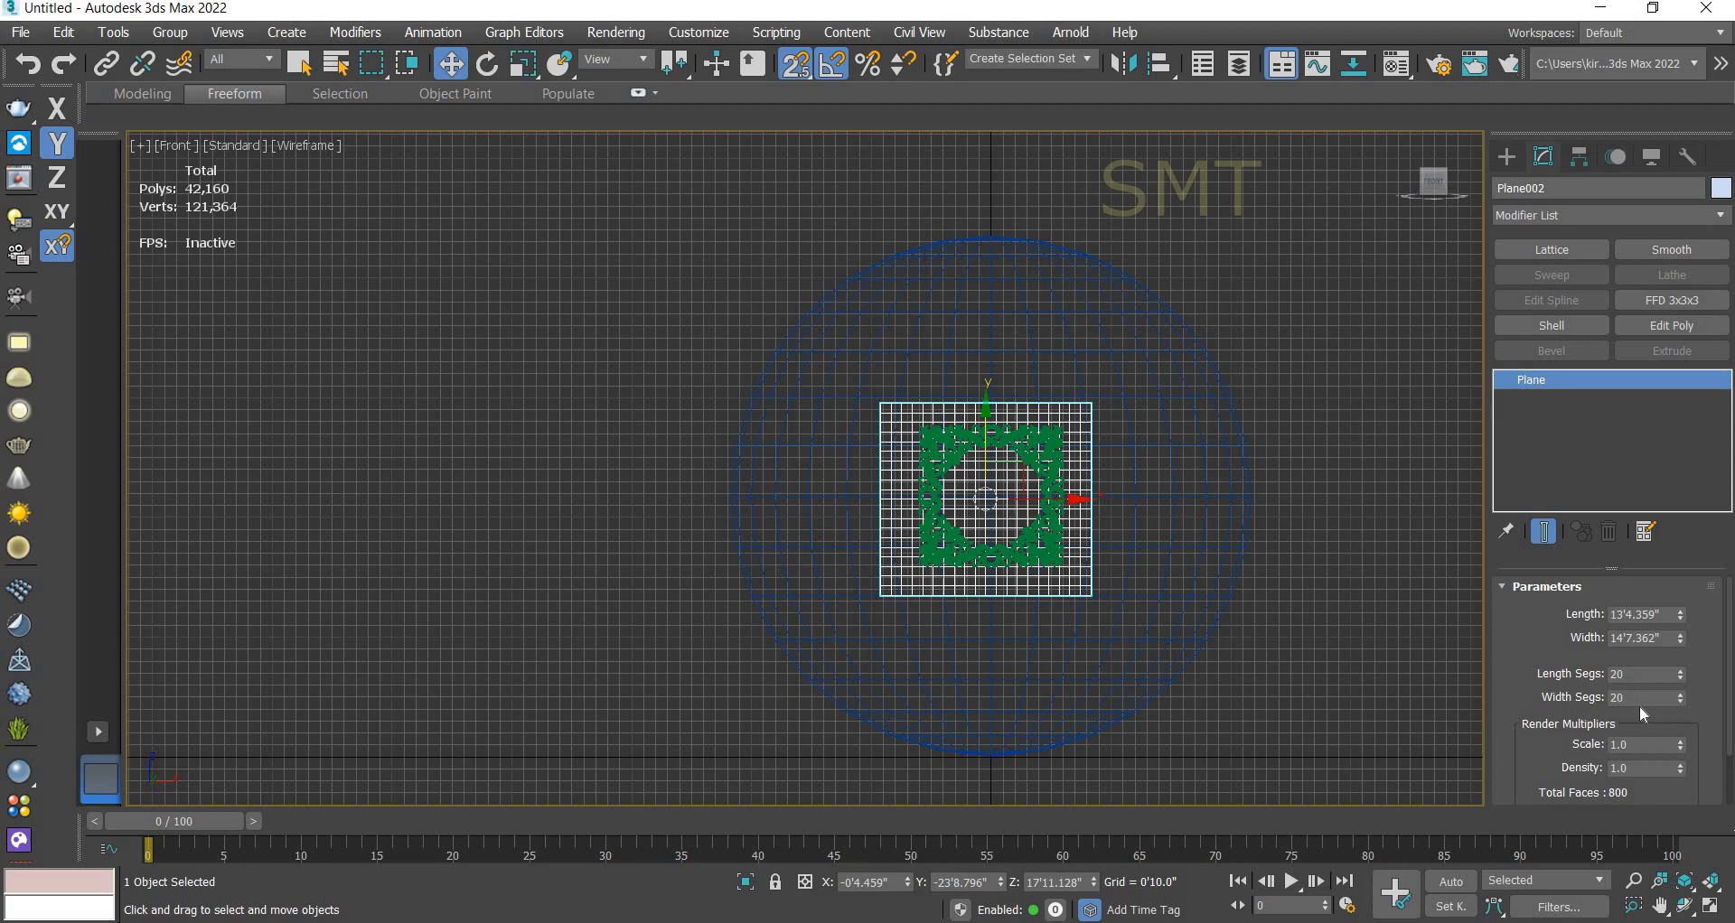
- Apply a Skin Wrap modifier to the ornament frame
middle_drag(1199, 537, 1167, 505)
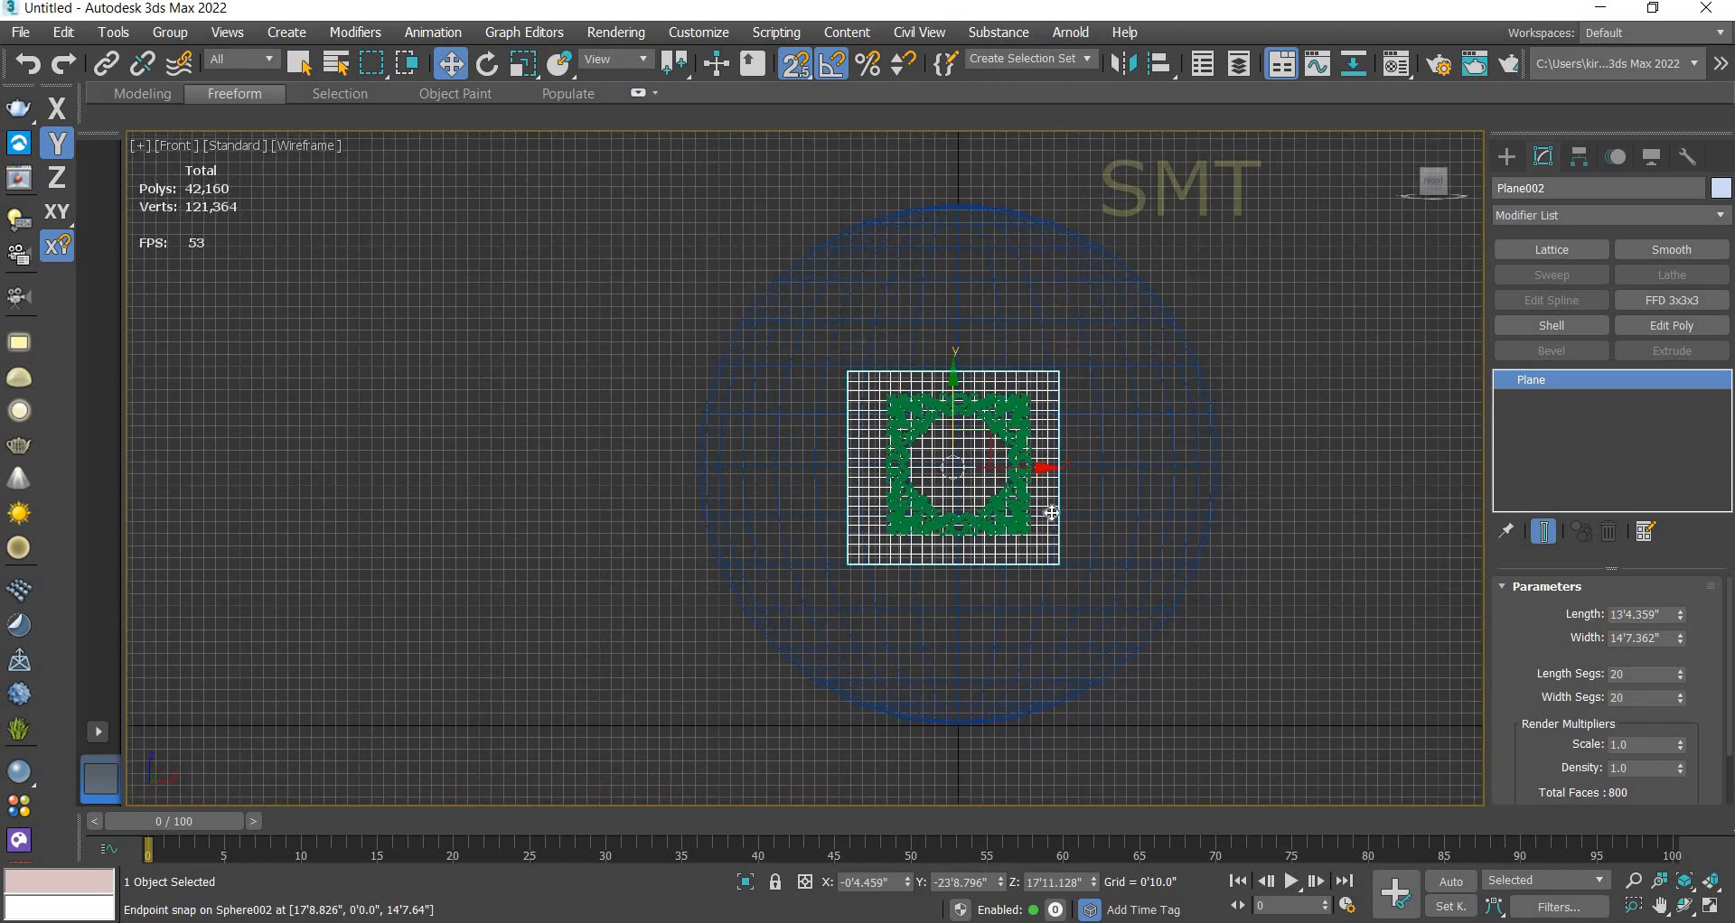
click(1019, 513)
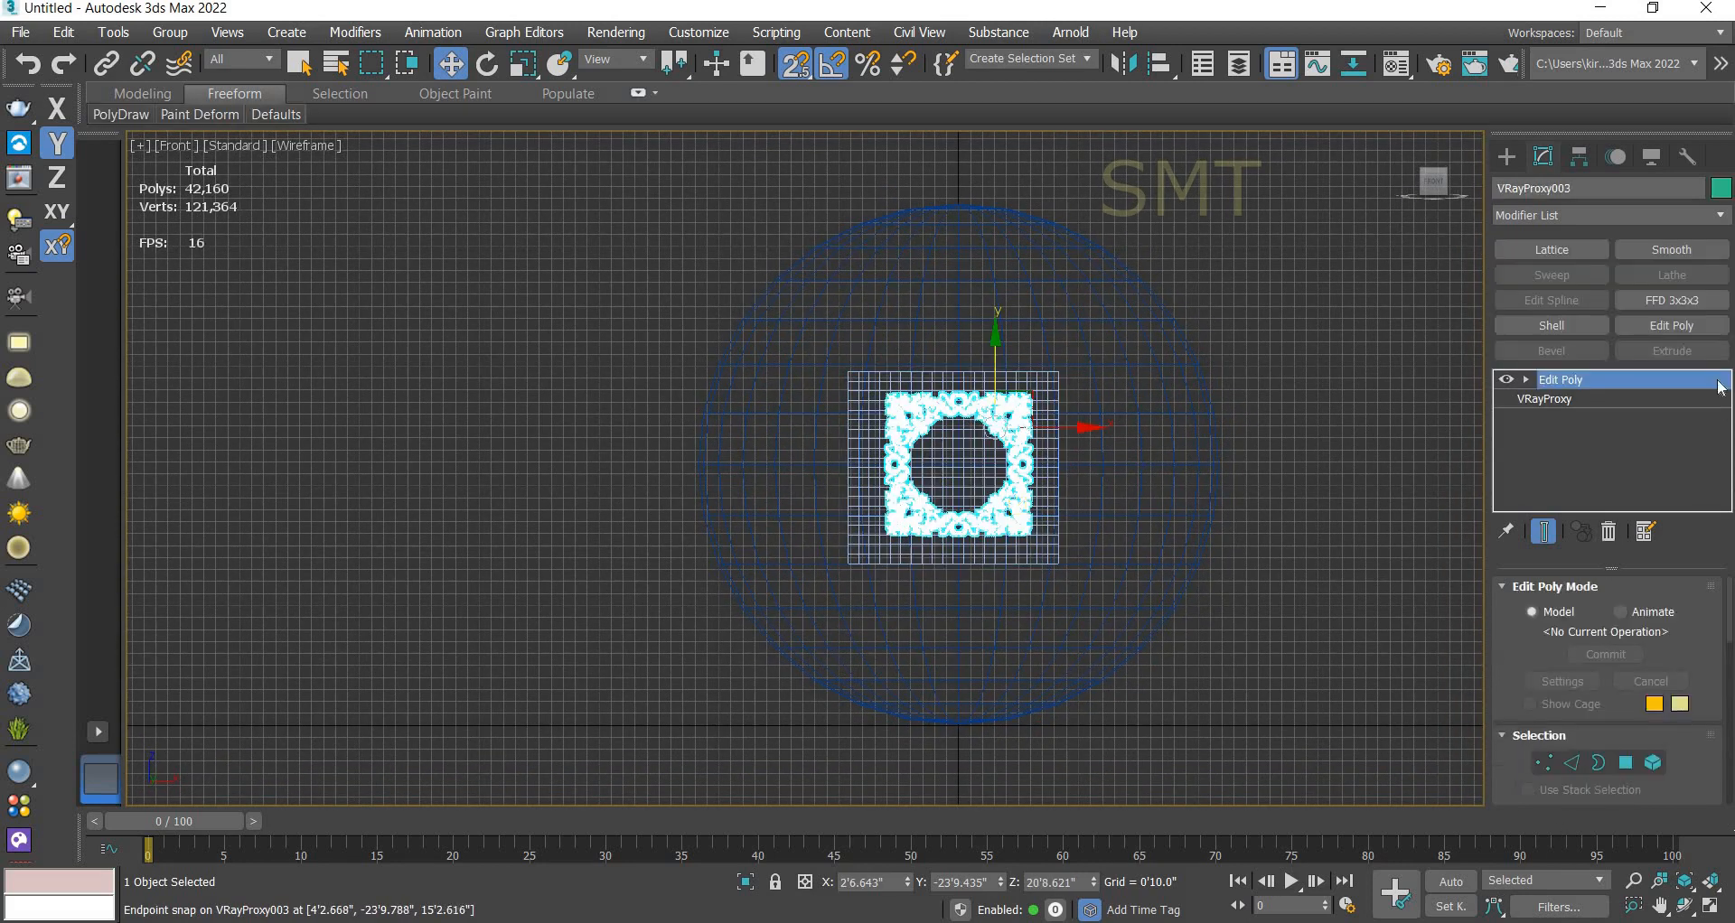
click(1629, 215)
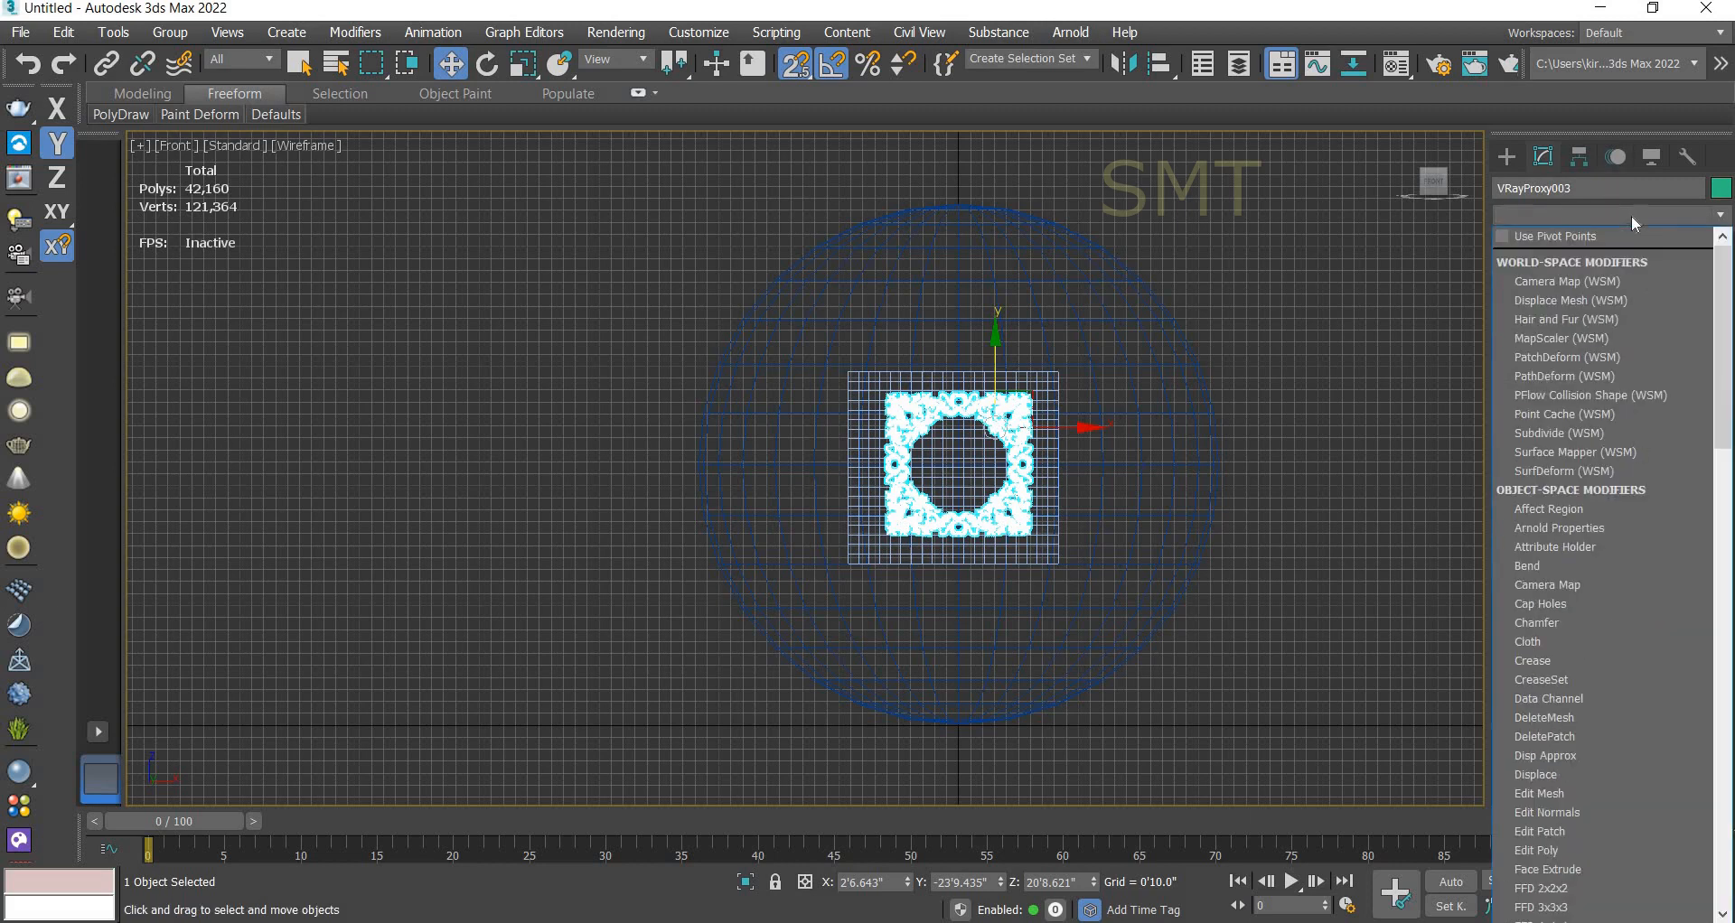
text(sk)
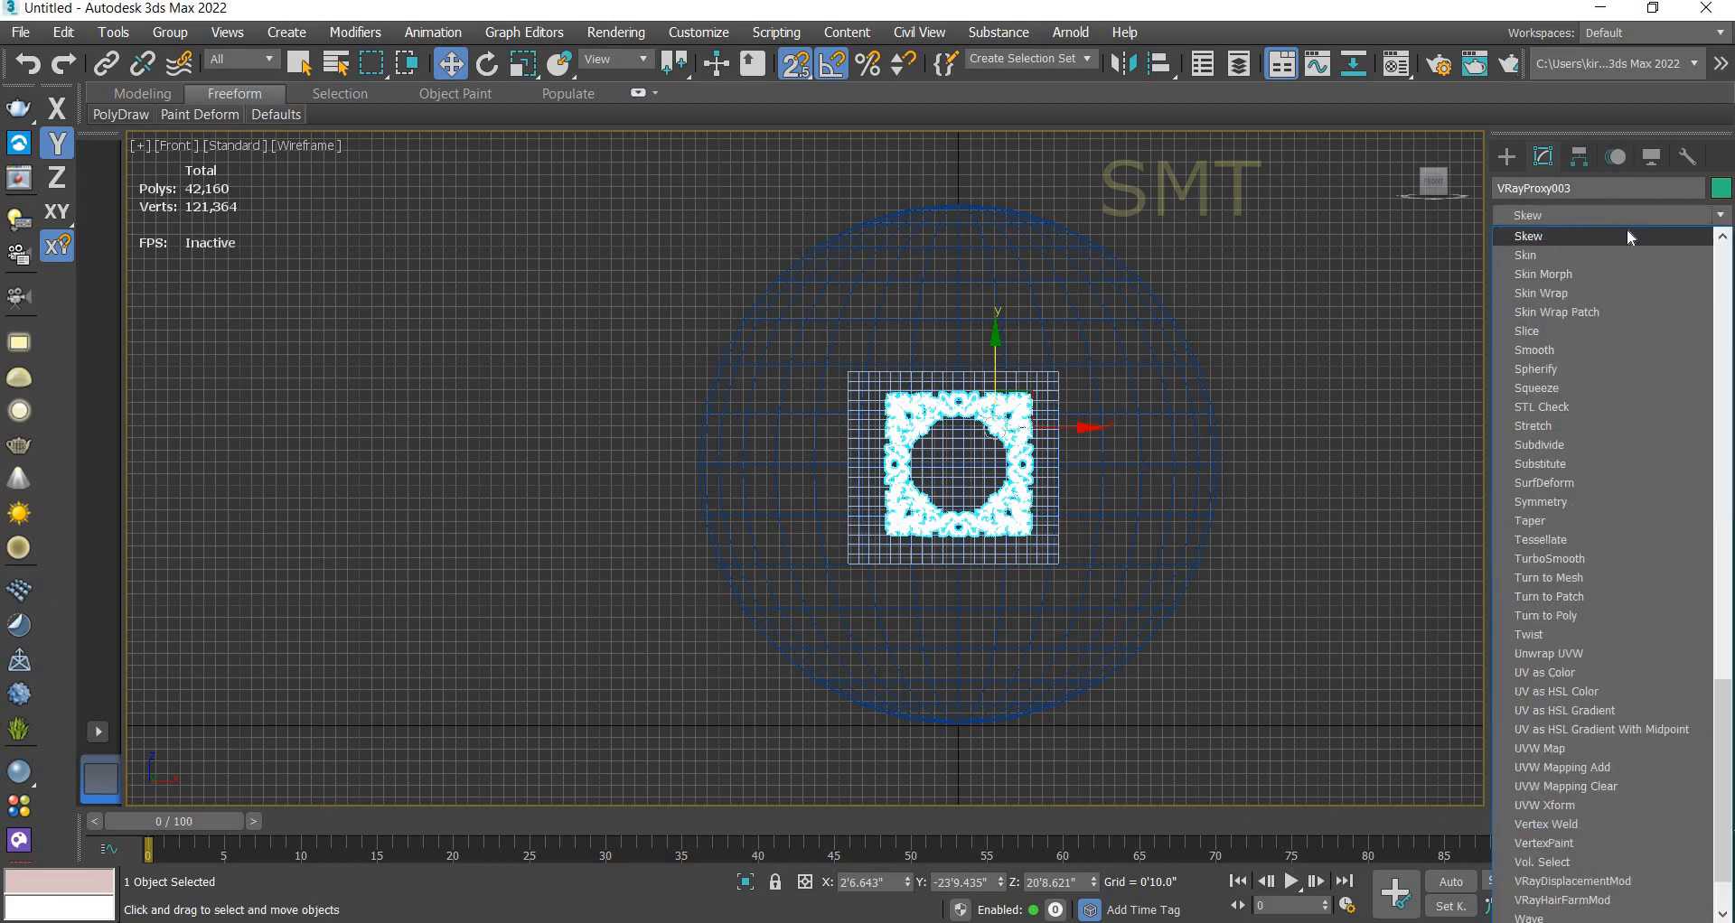
click(1564, 295)
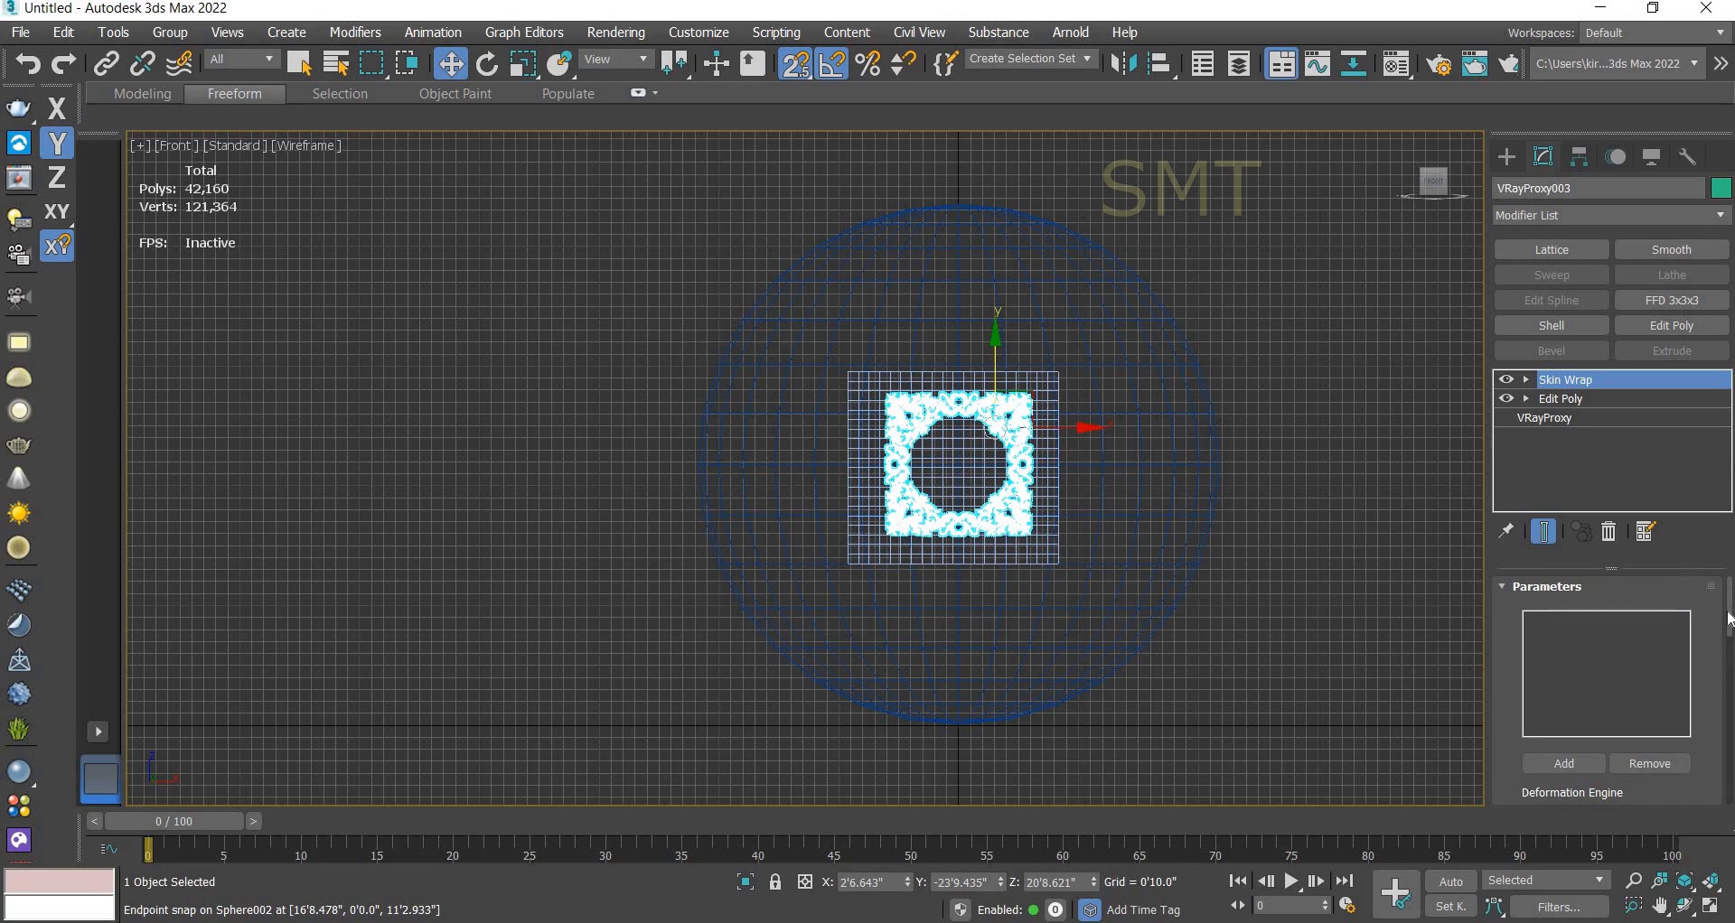
- Add the plane as the control object of the ornament frame's Skin Wrap modifier
scroll(1728, 619, down, 3)
scroll(1717, 650, down, 10)
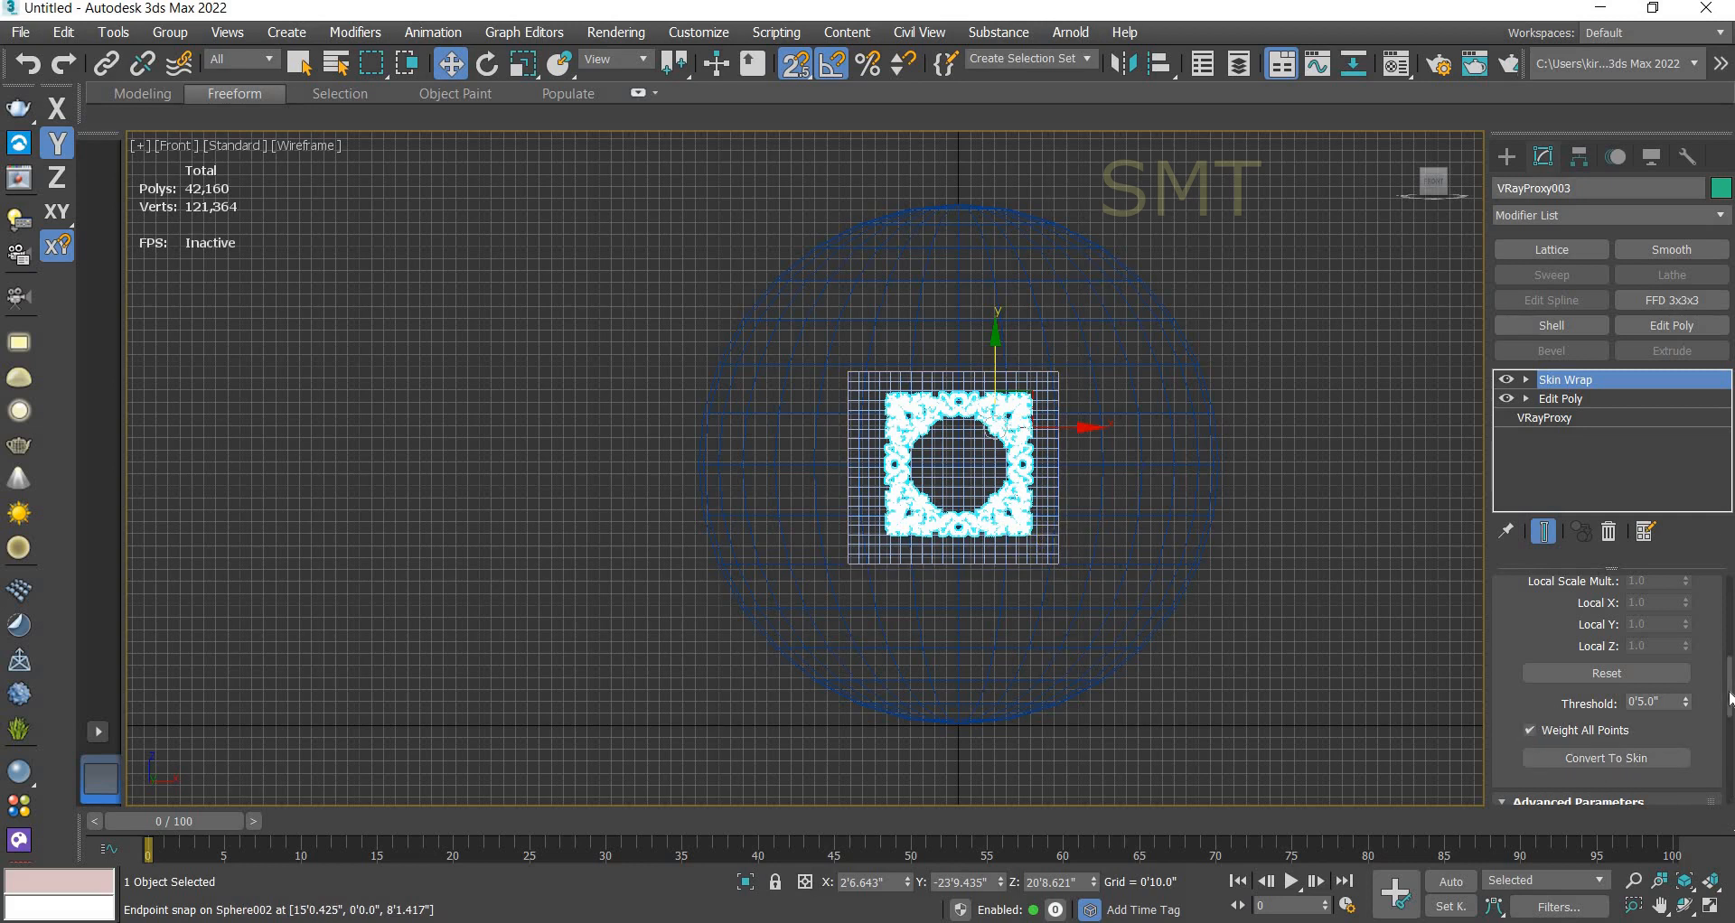
scroll(1730, 663, up, 5)
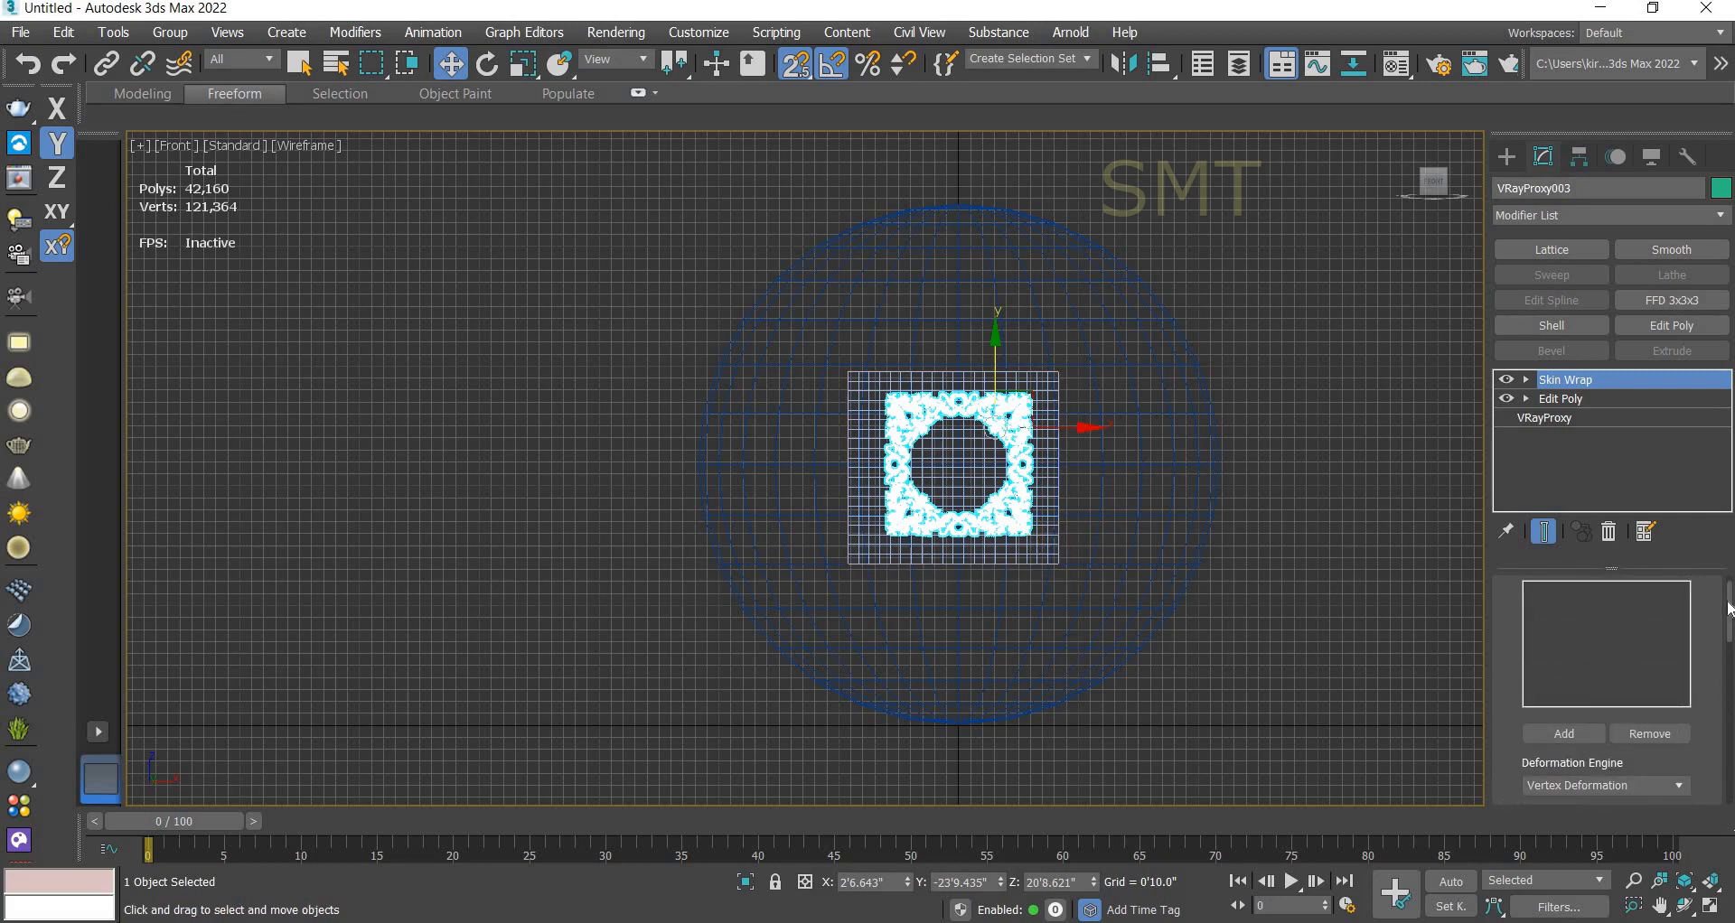
click(1570, 764)
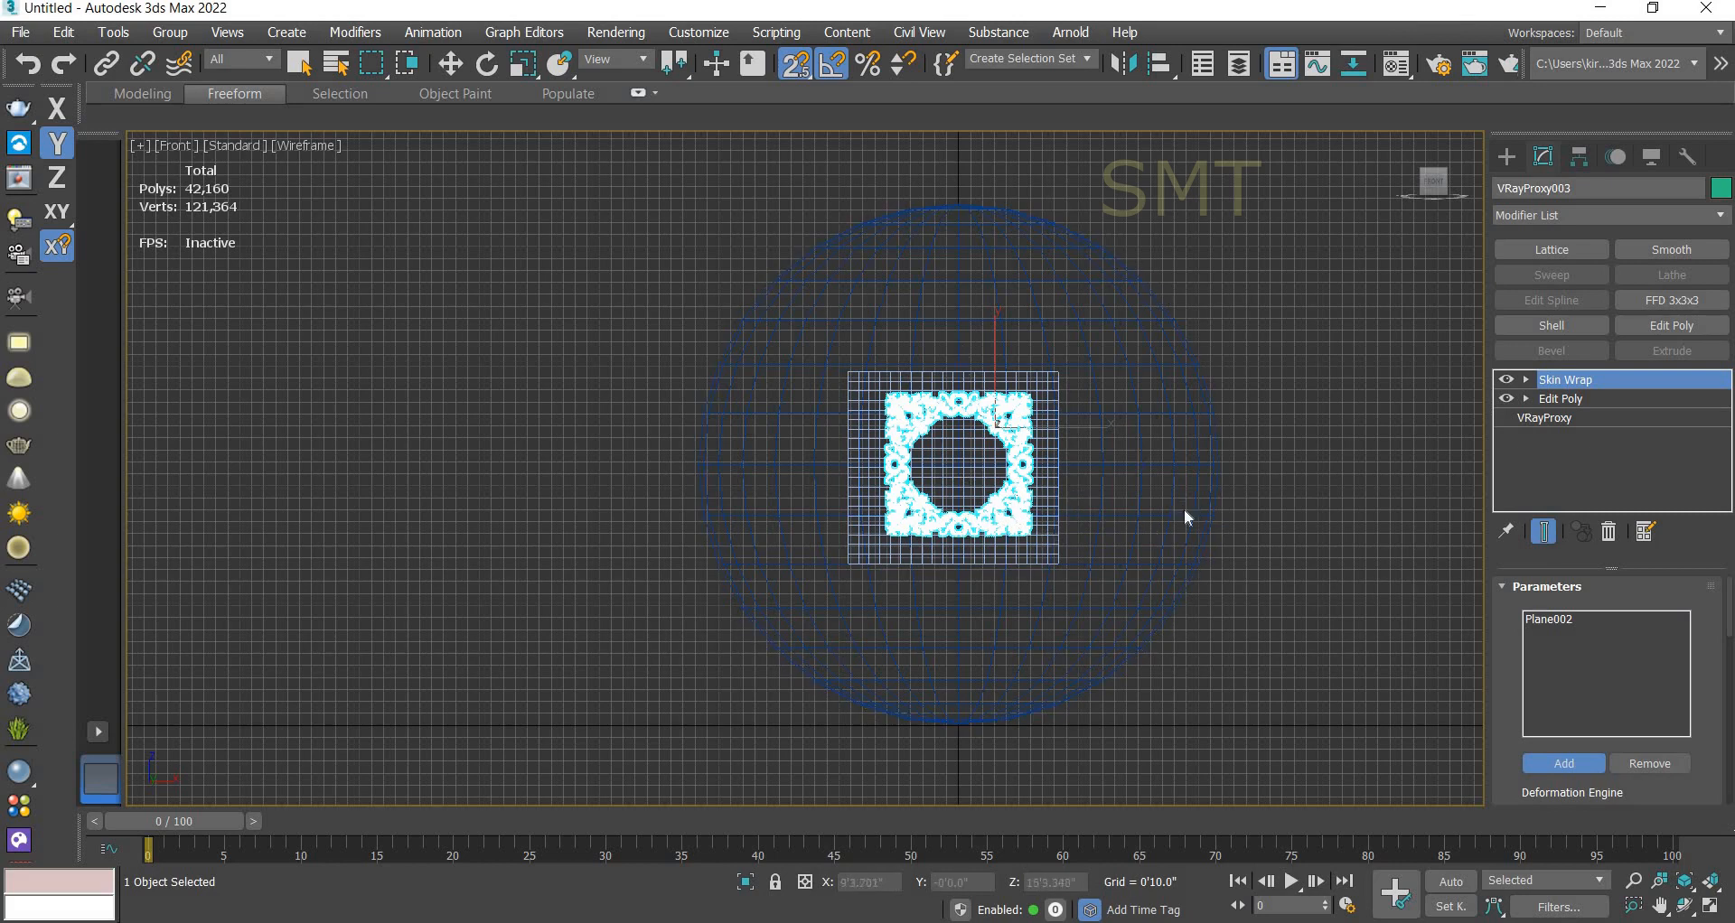
- Move the plane about 5'8" along positive Y in the Top view so it touches the sphere's front edge
key(t)
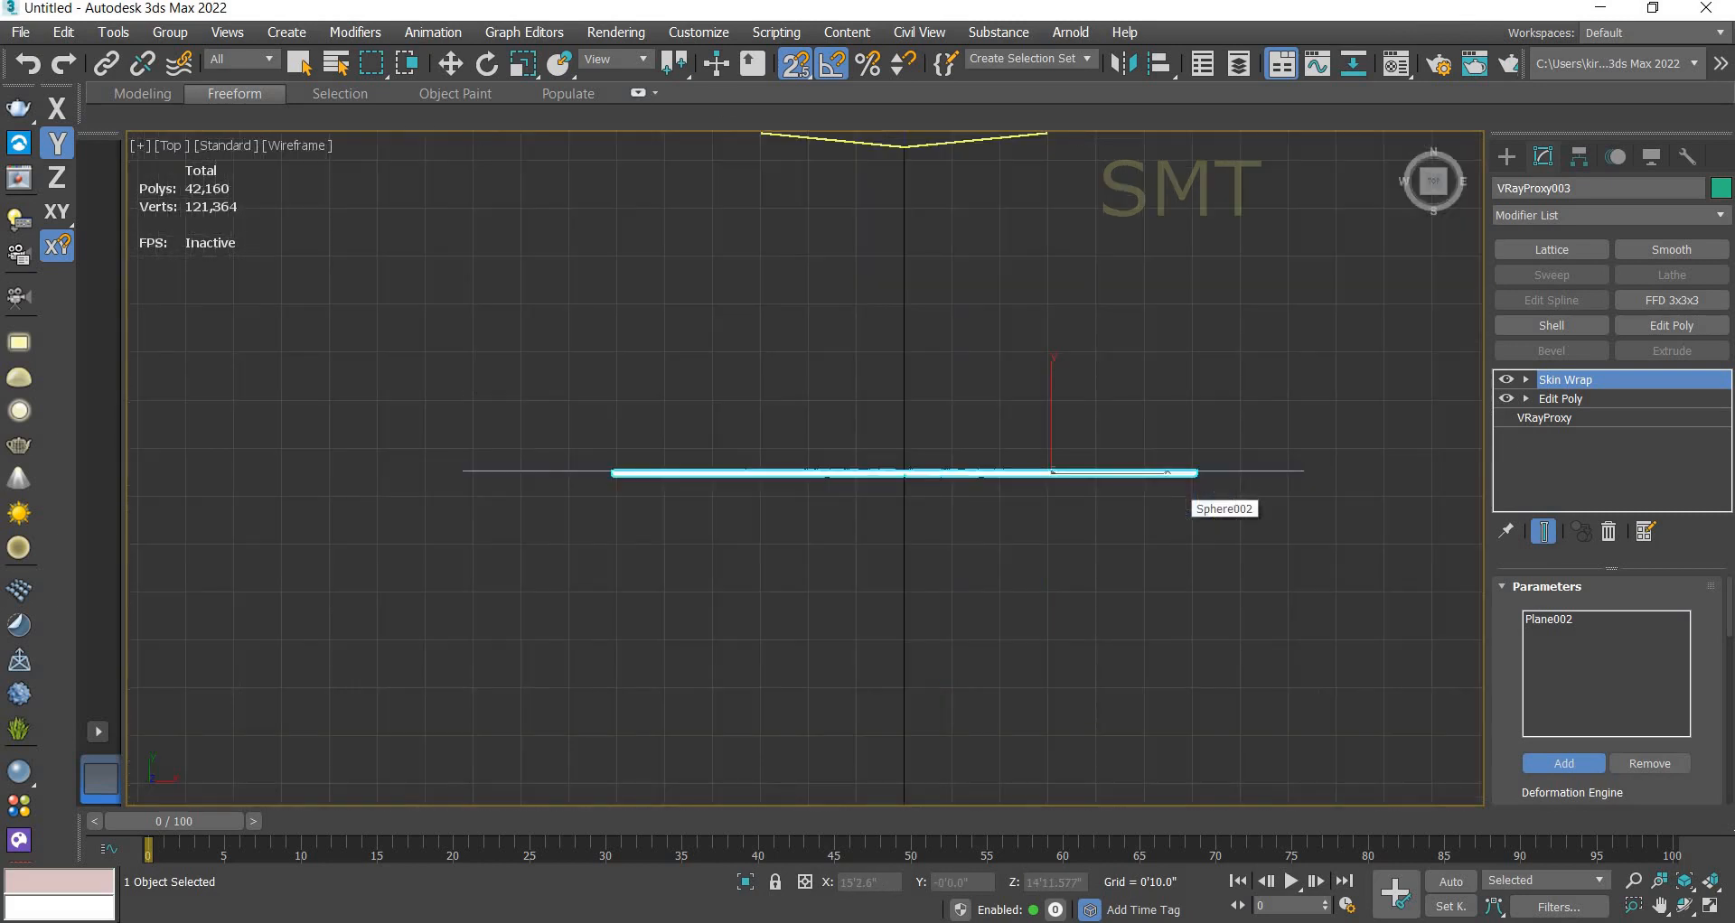
click(449, 70)
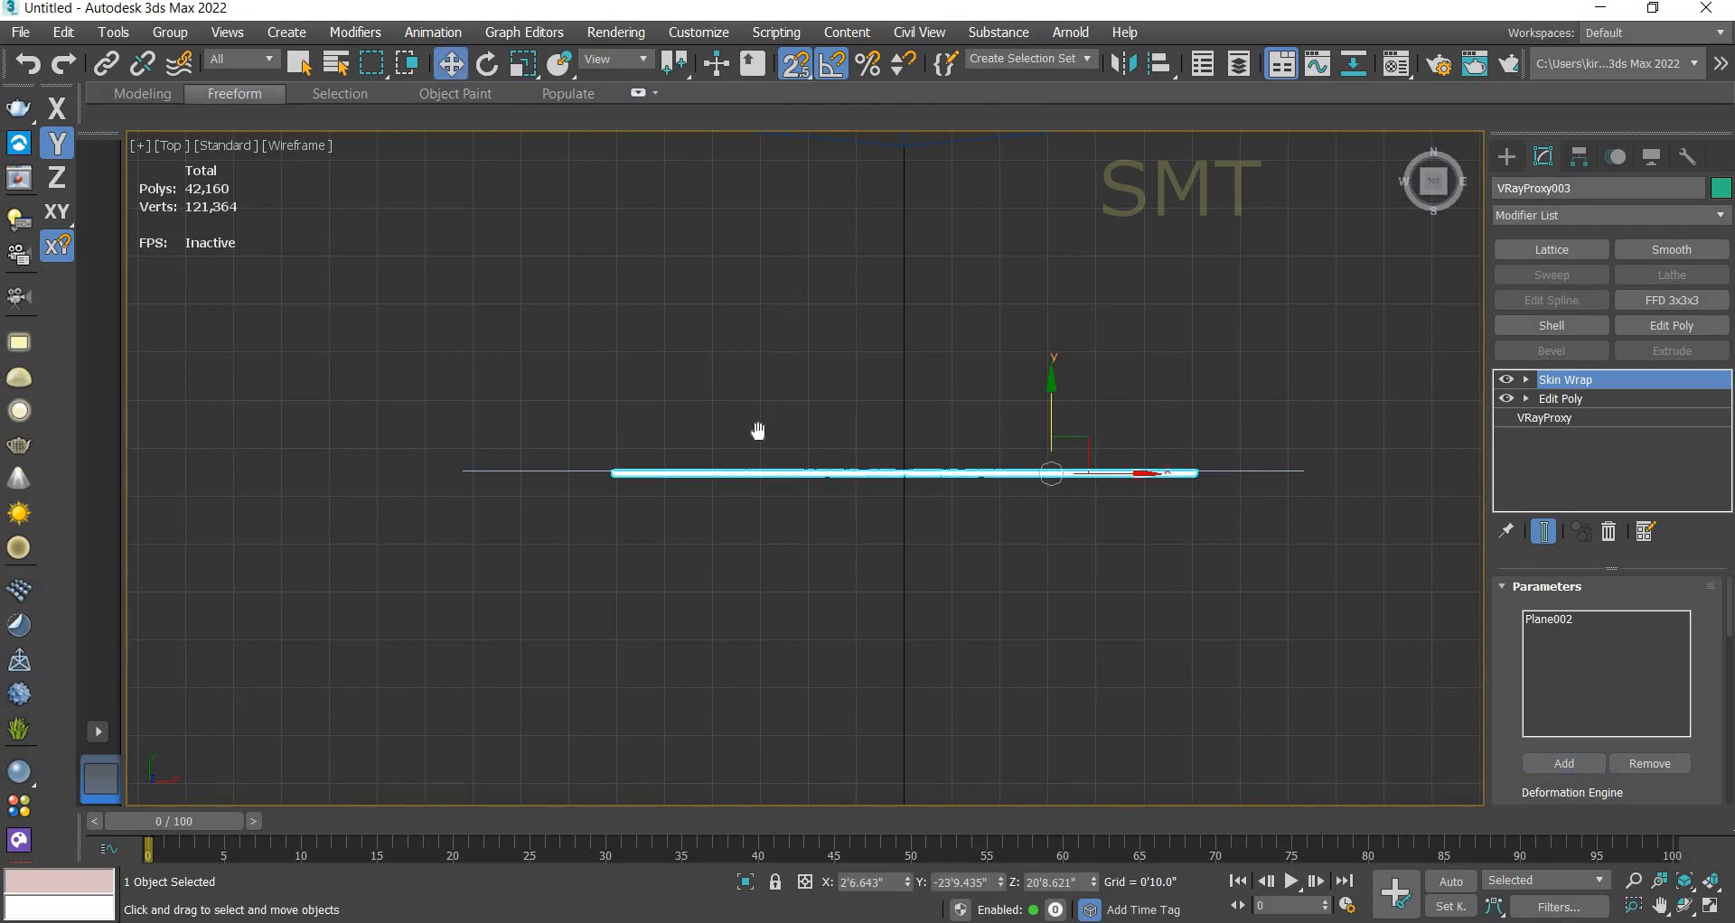
middle_drag(762, 426, 726, 567)
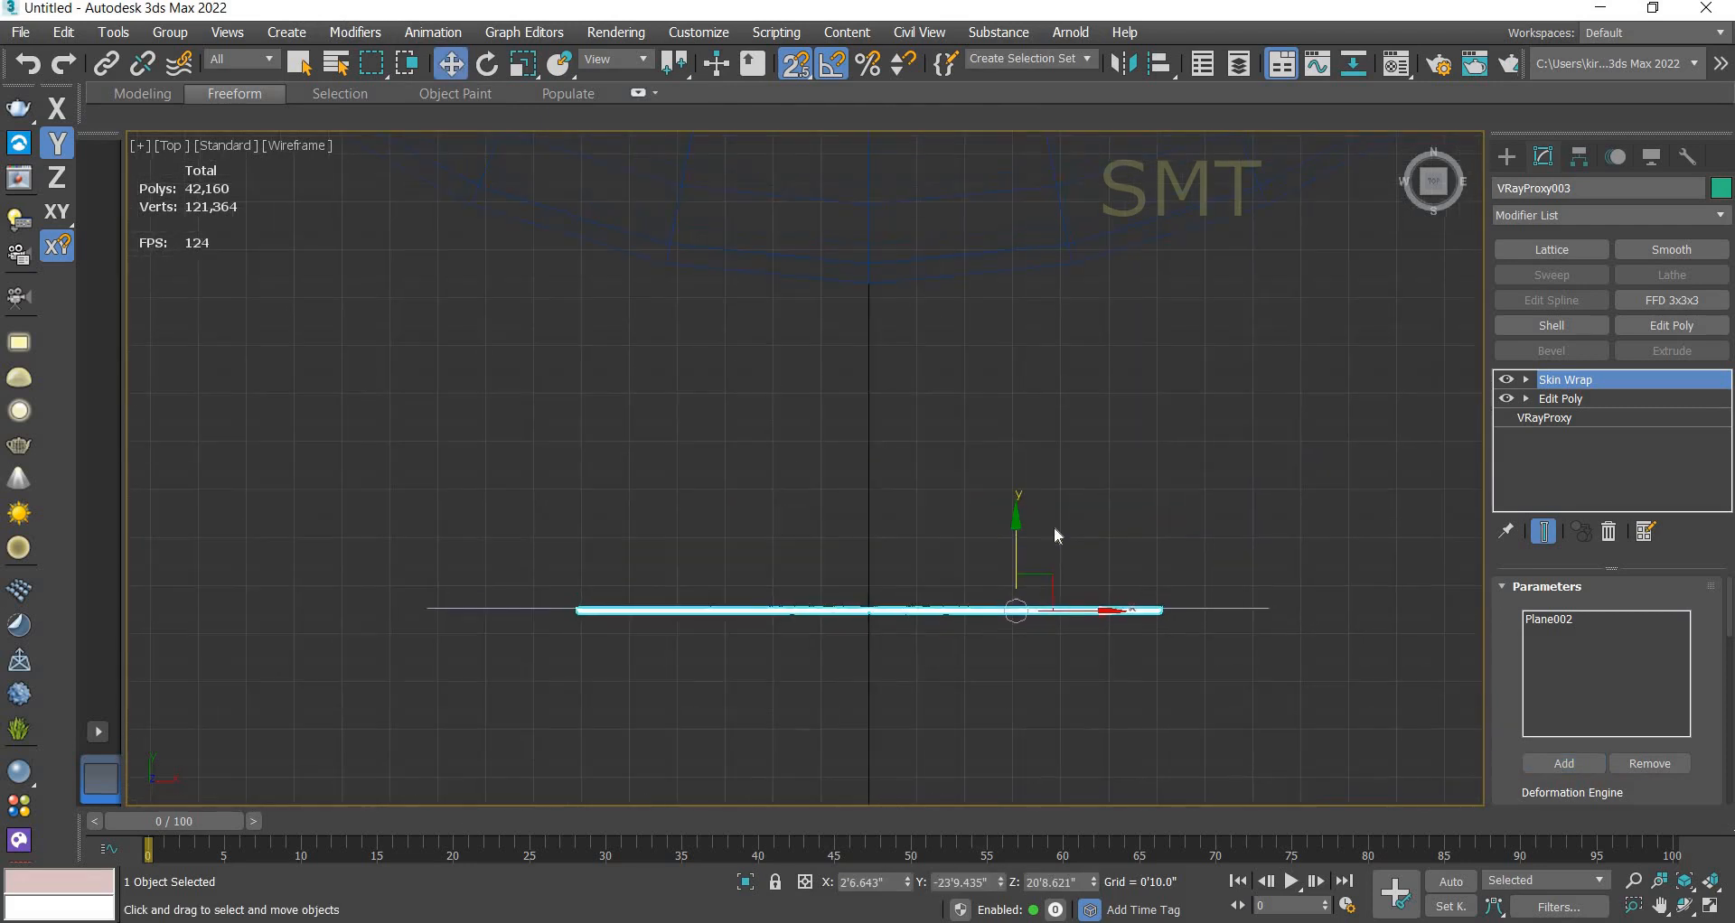
click(569, 602)
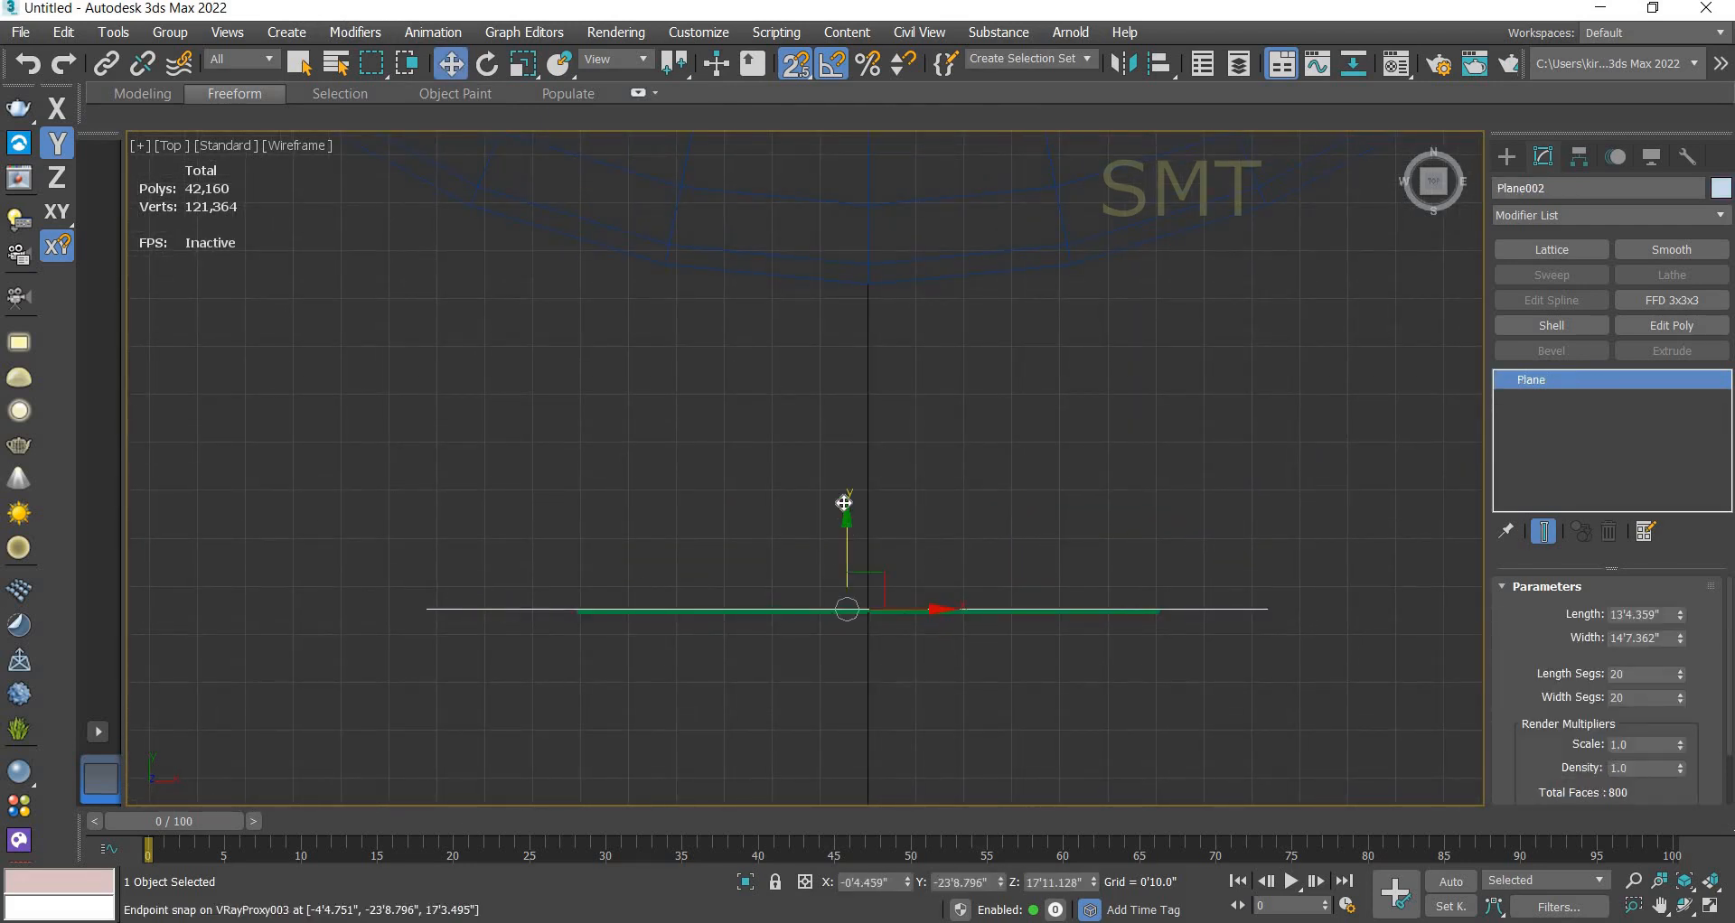
mouse_move(844, 504)
mouse_down()
mouse_move(876, 291)
mouse_move(872, 326)
mouse_up()
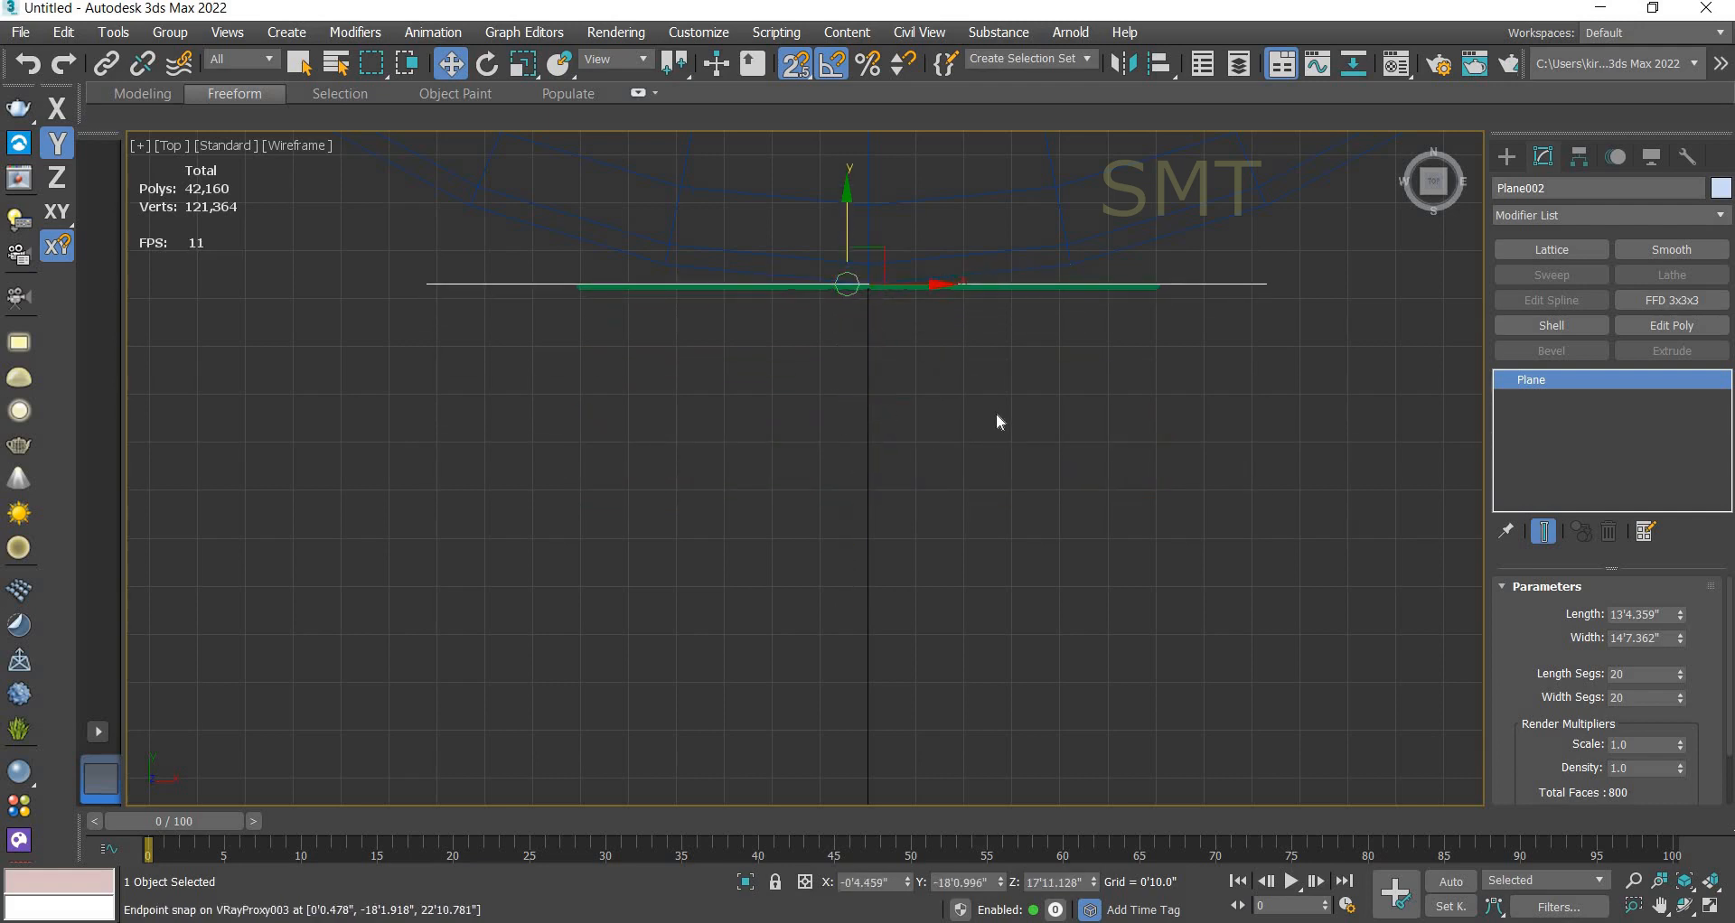
- Convert the plane to an Editable Poly
middle_drag(960, 595, 926, 778)
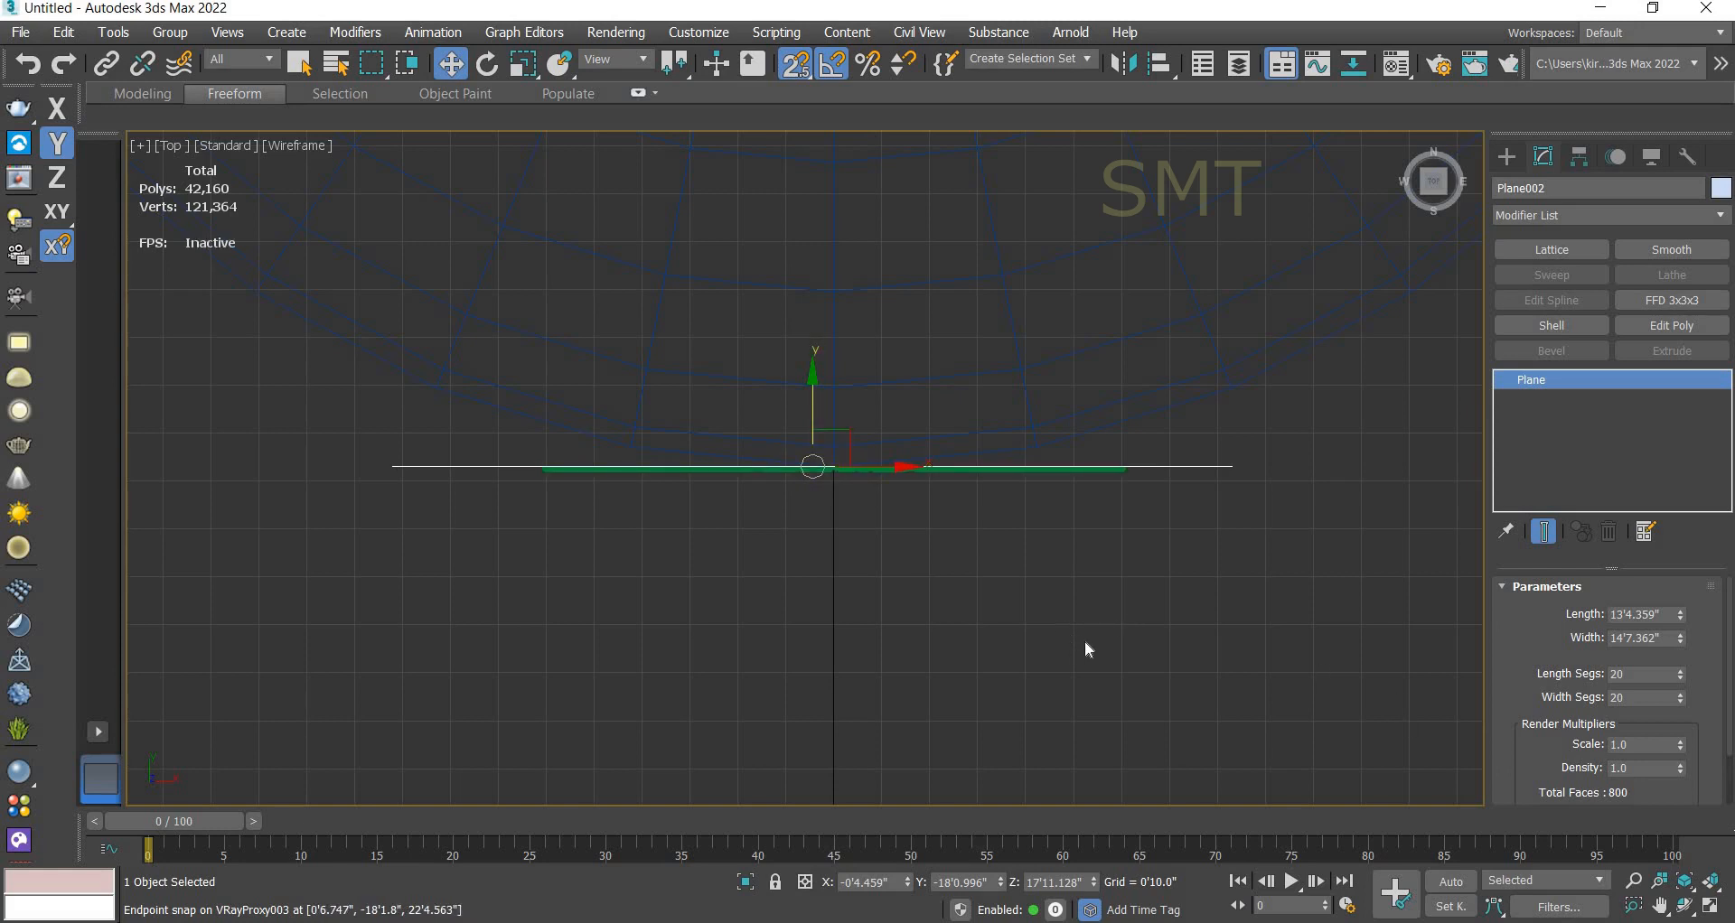
right_click(1203, 473)
mouse_move(1287, 726)
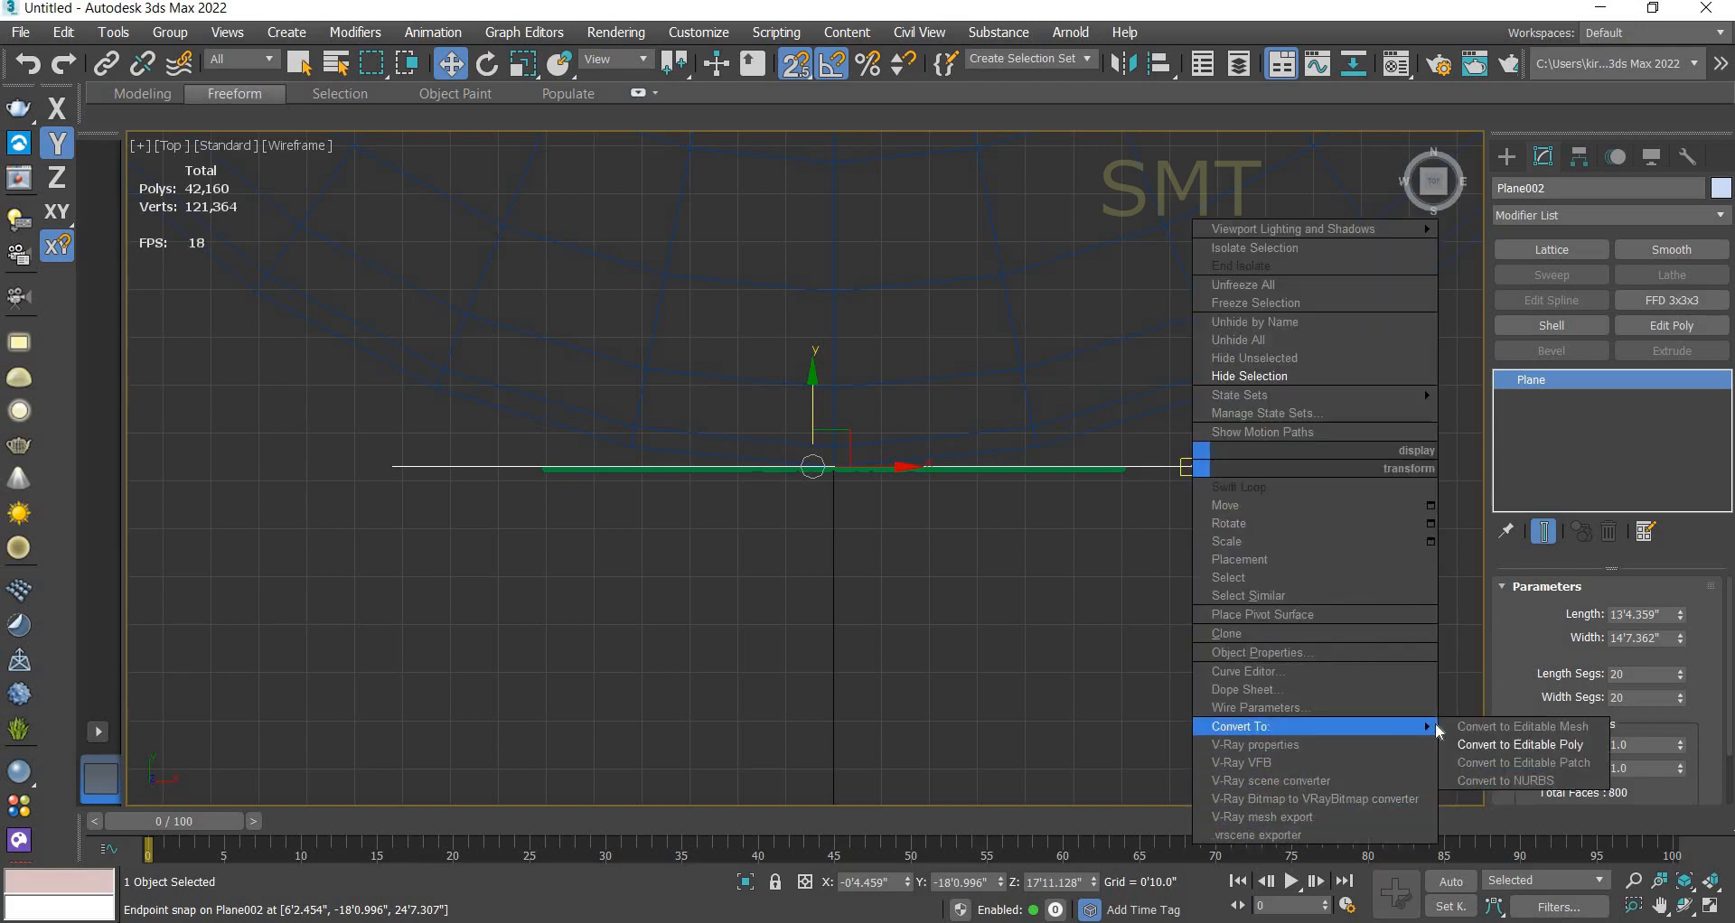
click(1496, 746)
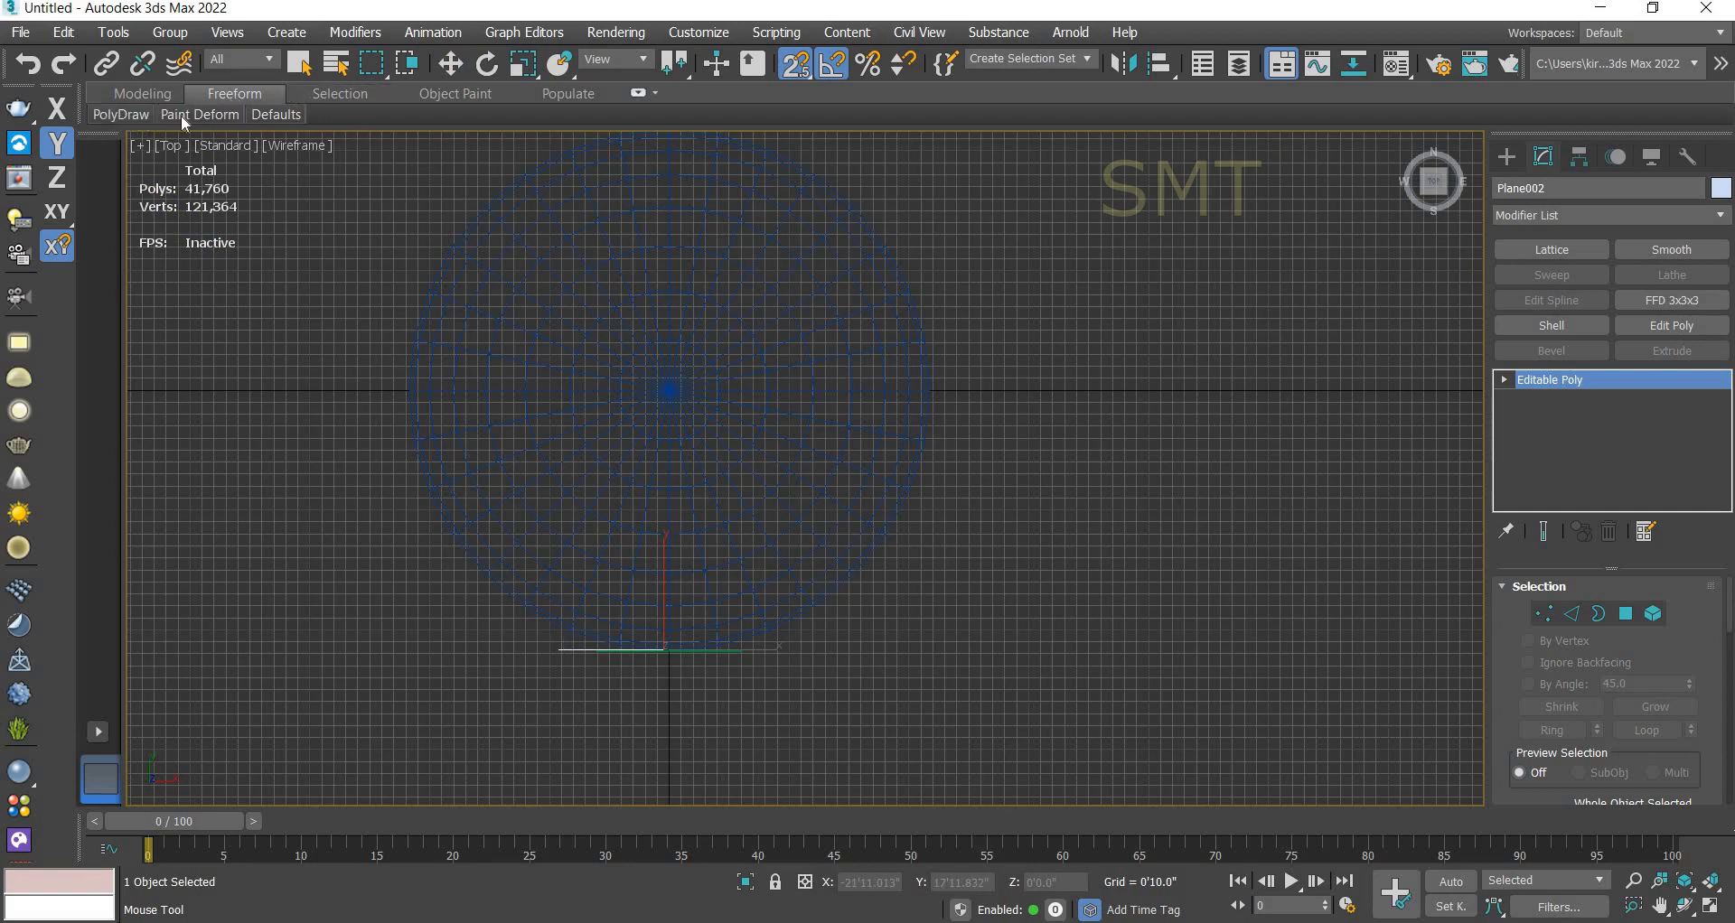
- Set PolyDraw to draw on a surface and pick the sphere as the target object
mouse_move(122, 116)
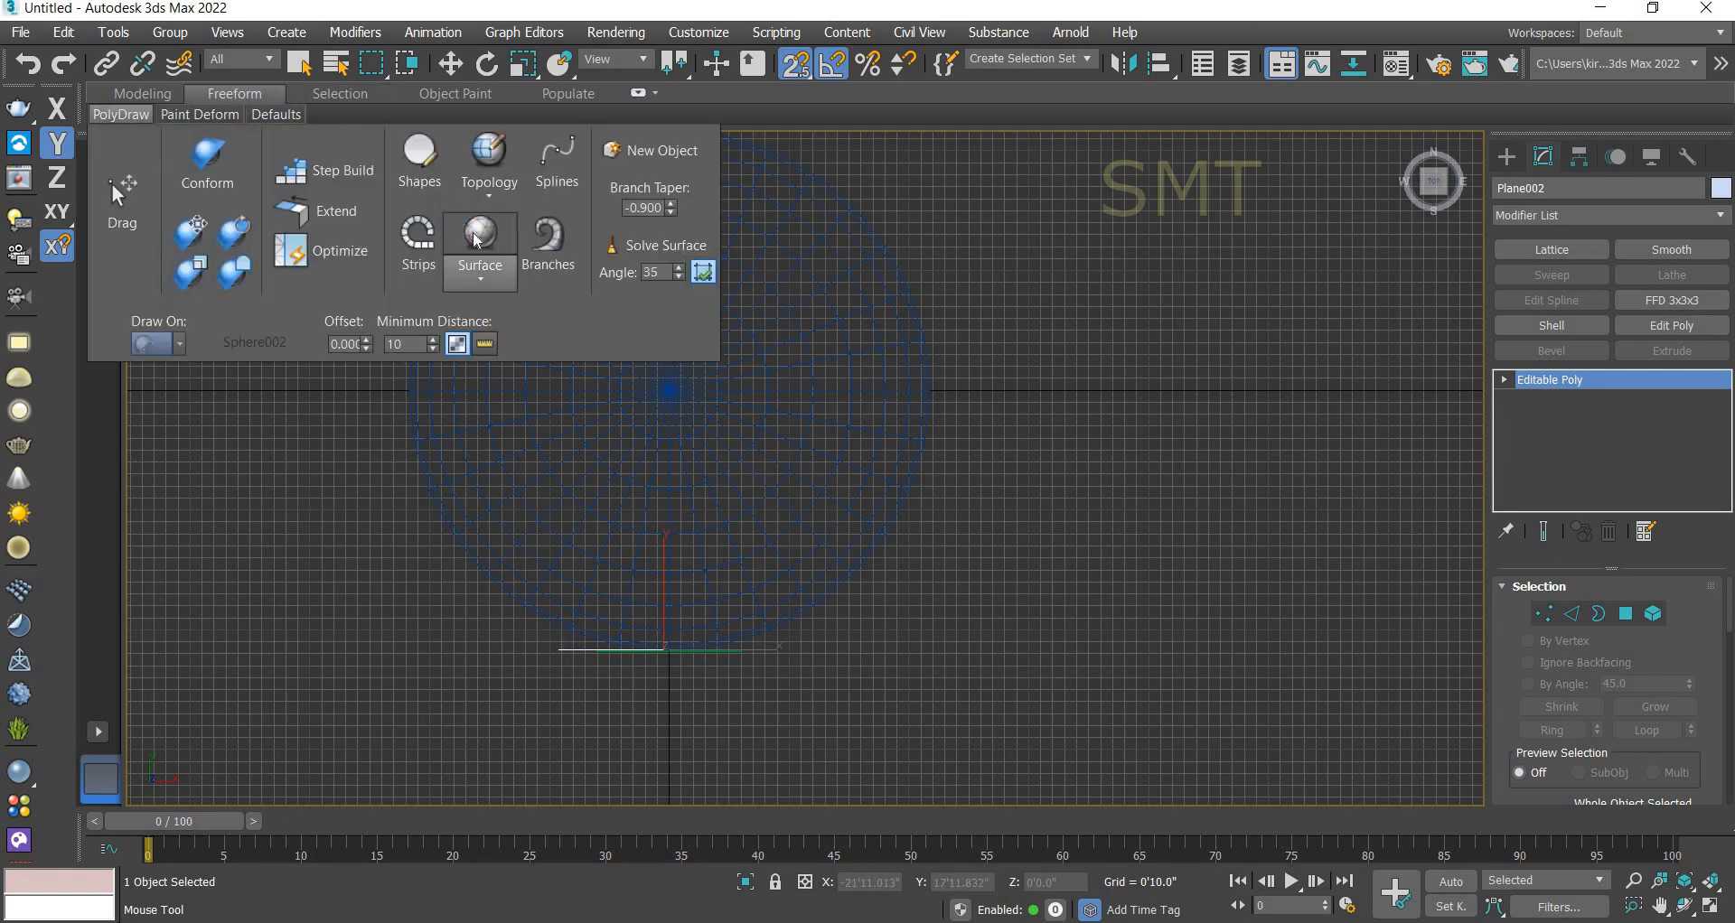
click(479, 237)
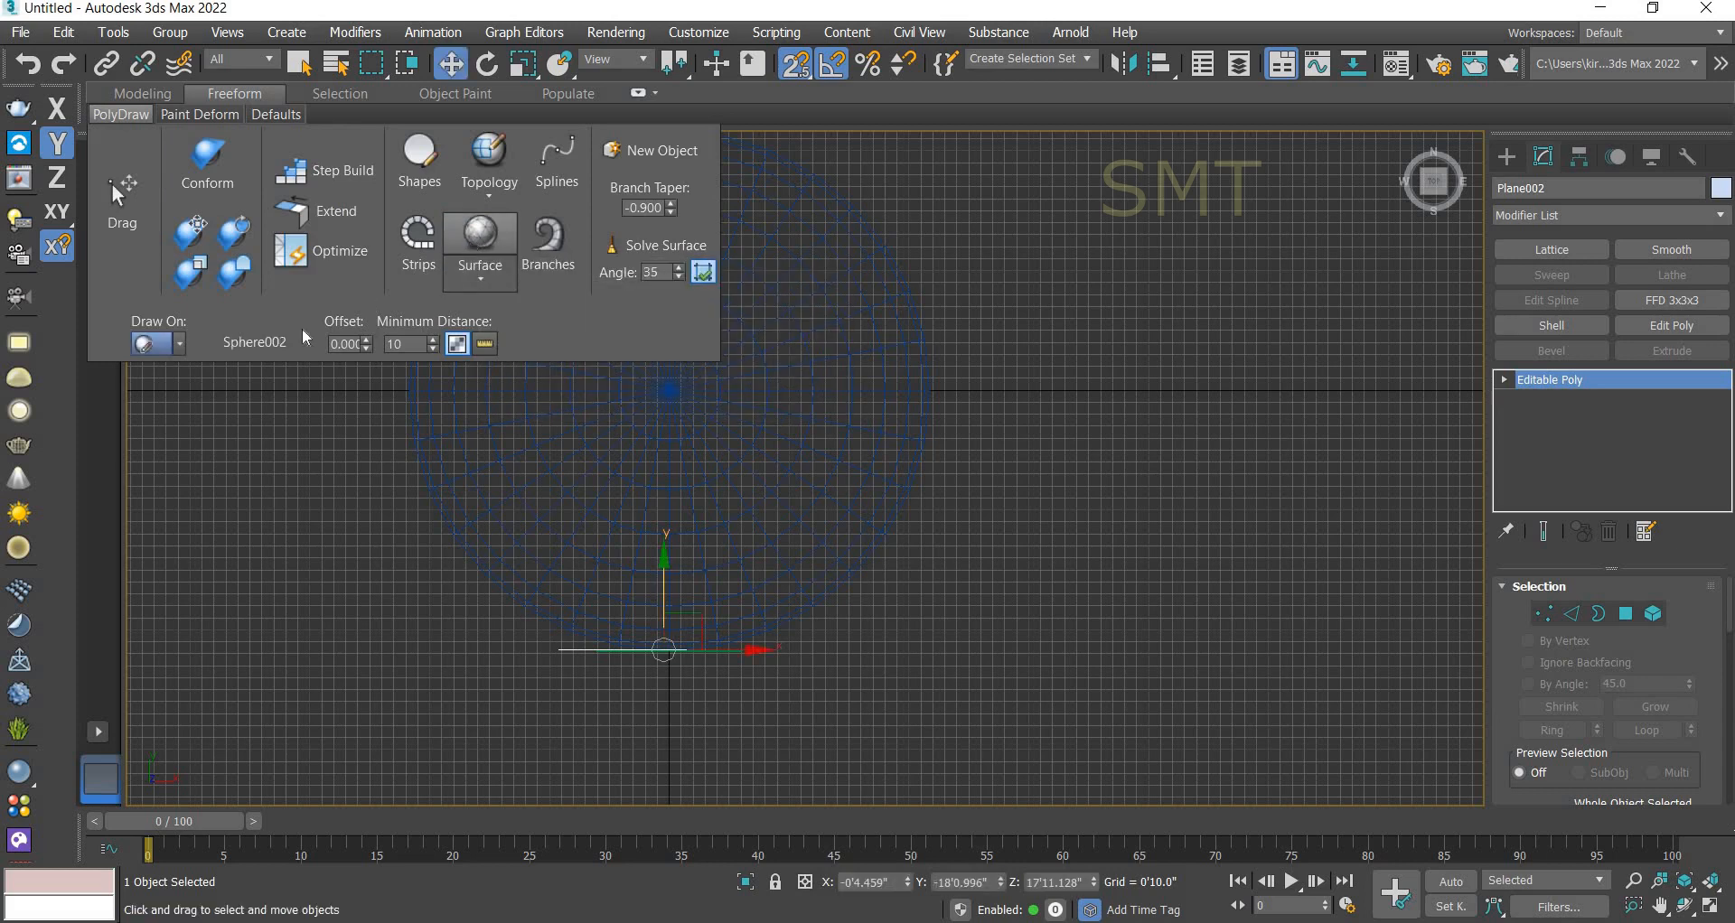
click(178, 344)
click(186, 399)
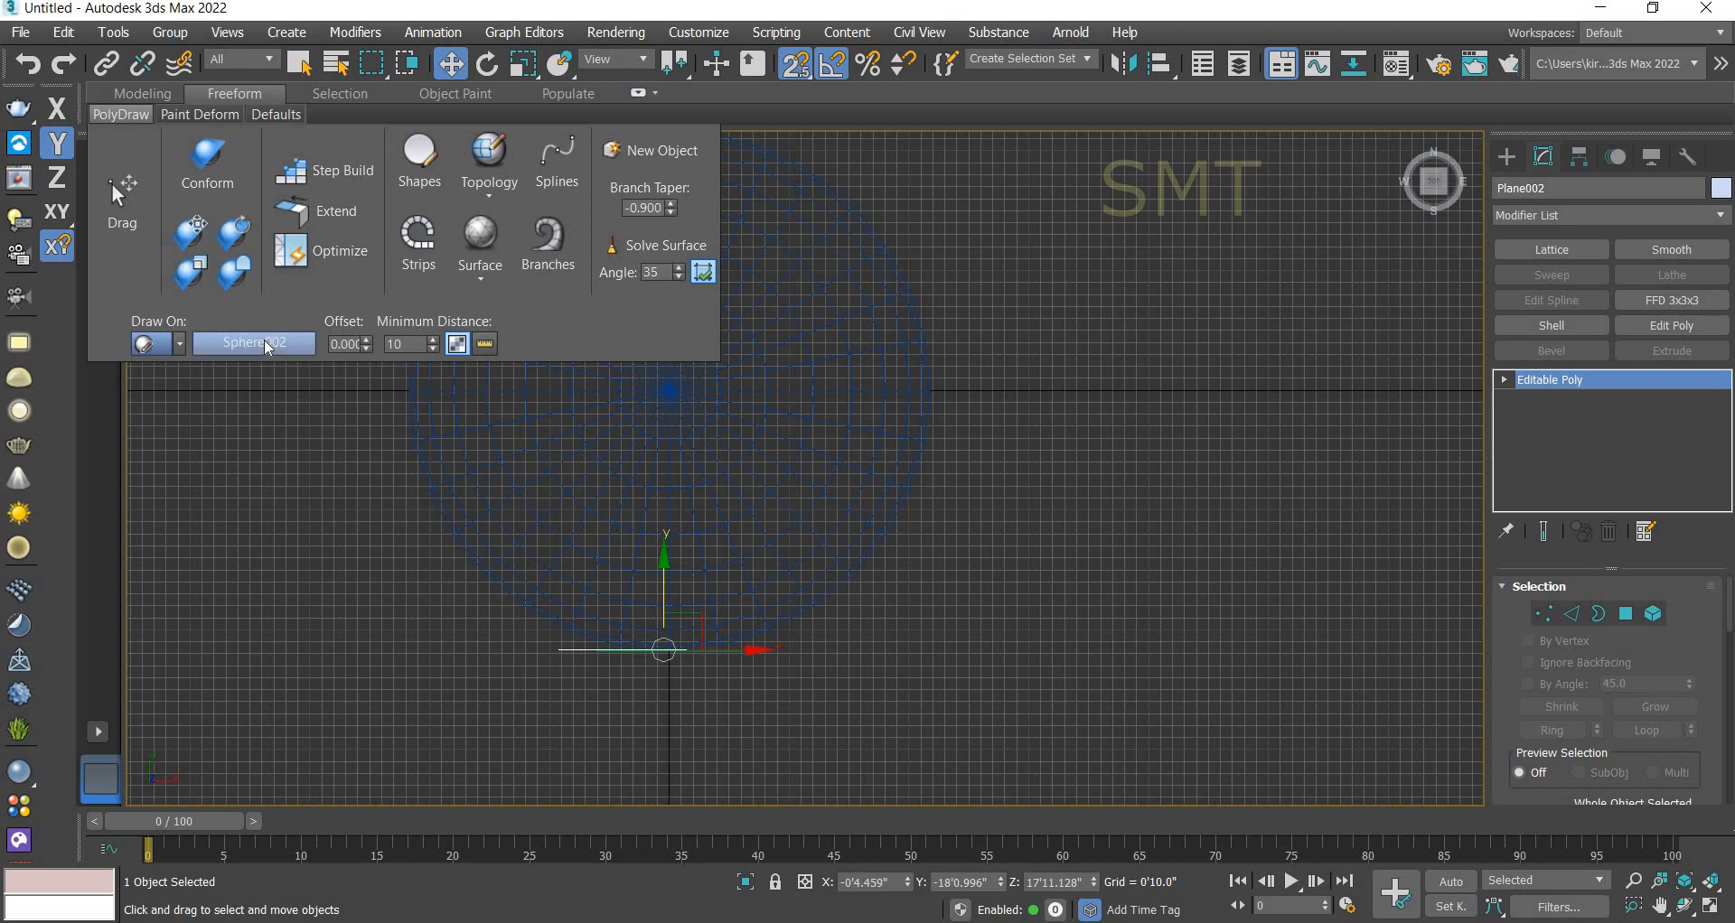
click(271, 343)
click(775, 410)
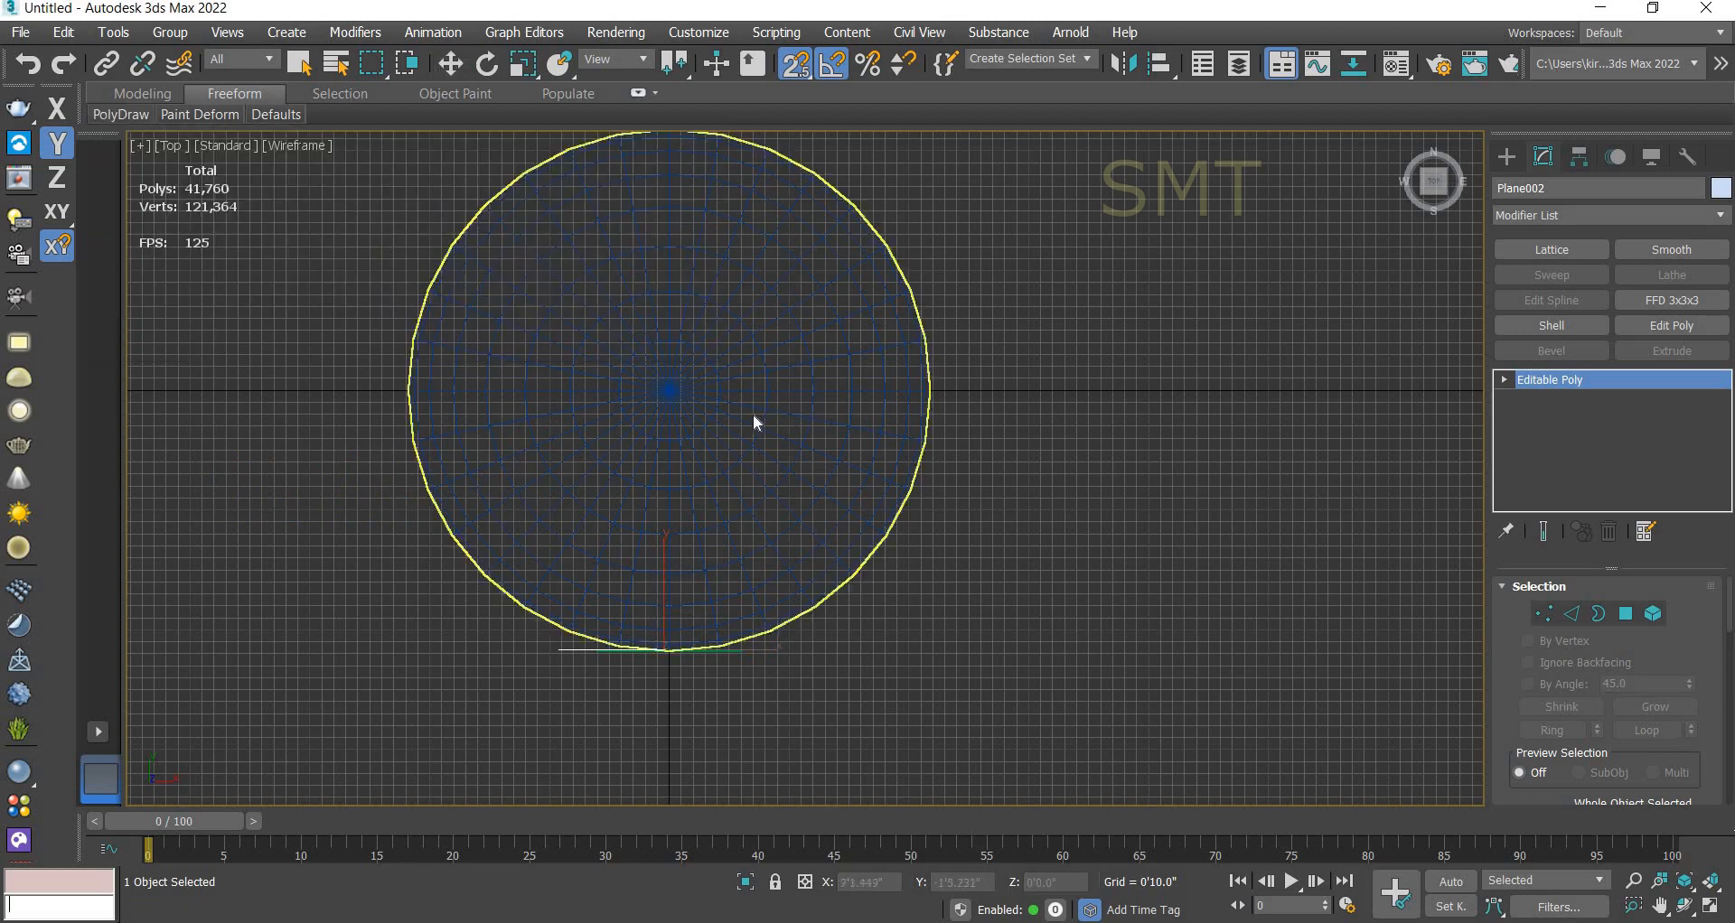
- Activate the PolyDraw Conform brush and enlarge its full-strength radius to about 182
click(121, 113)
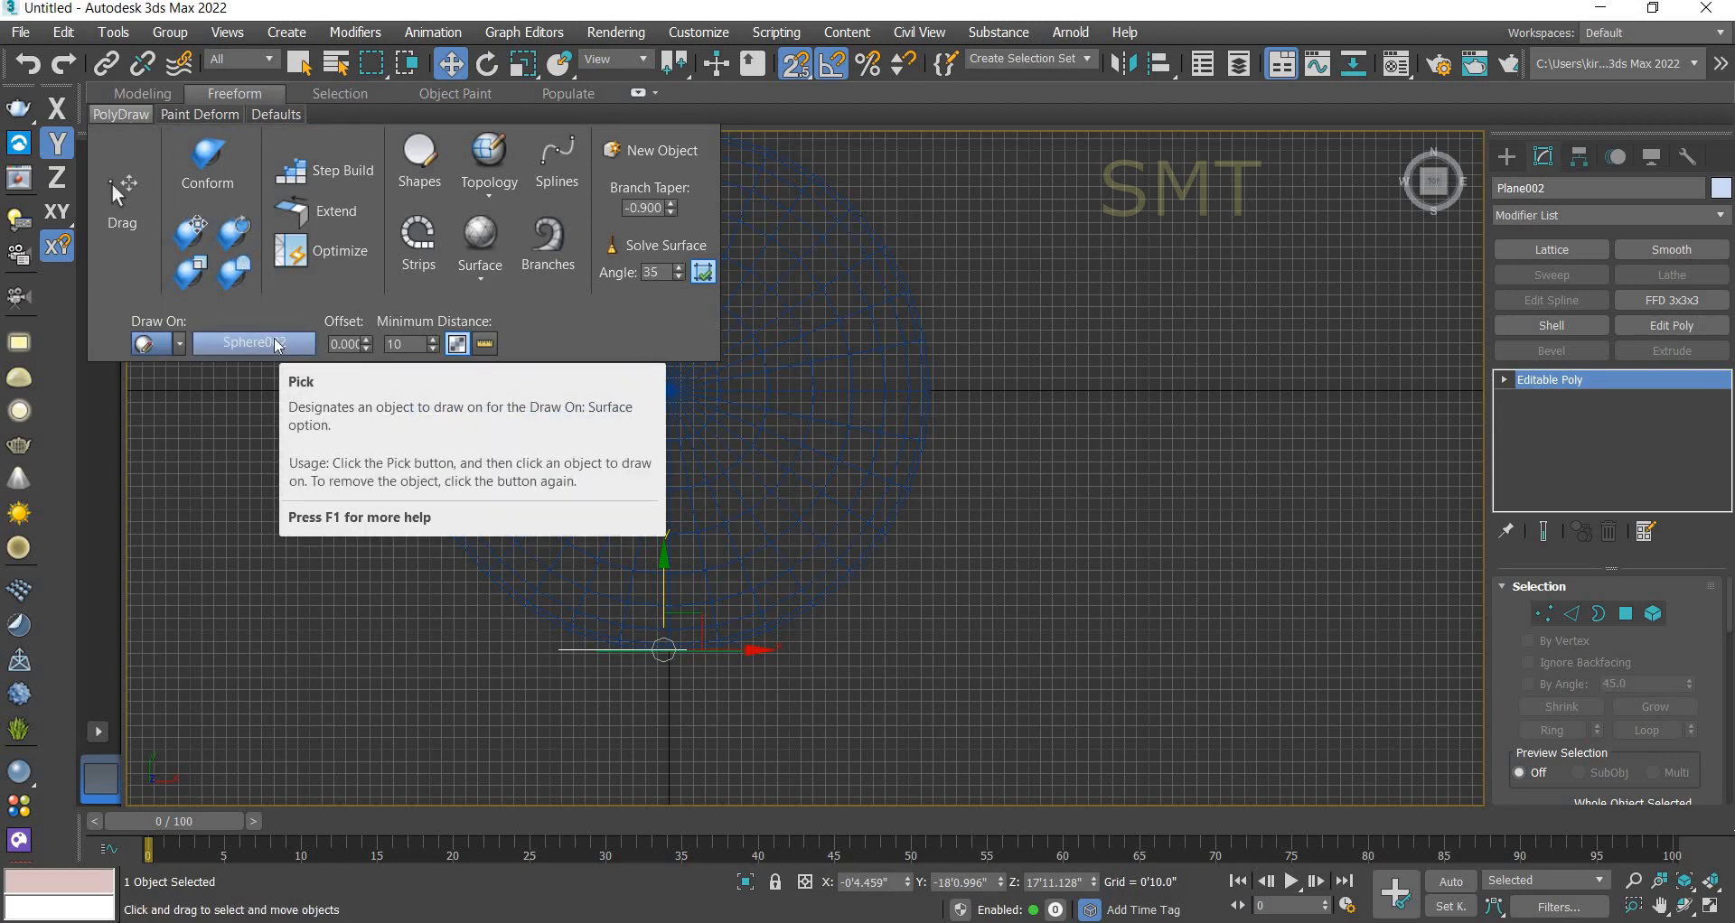
click(207, 167)
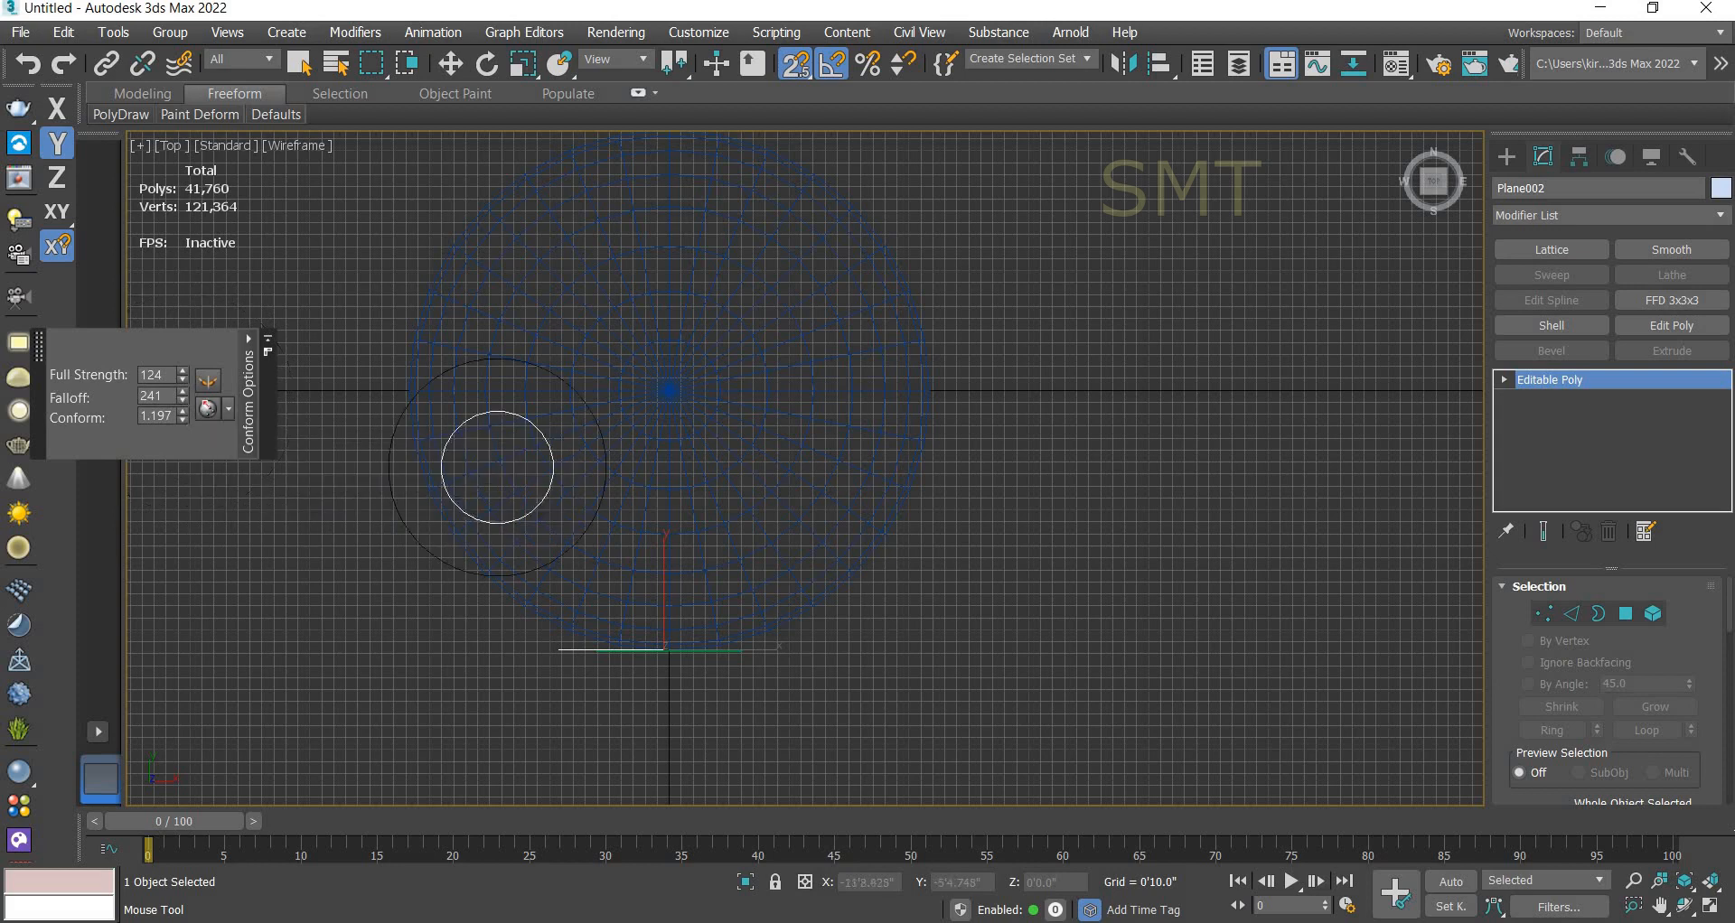
drag(497, 467, 610, 458)
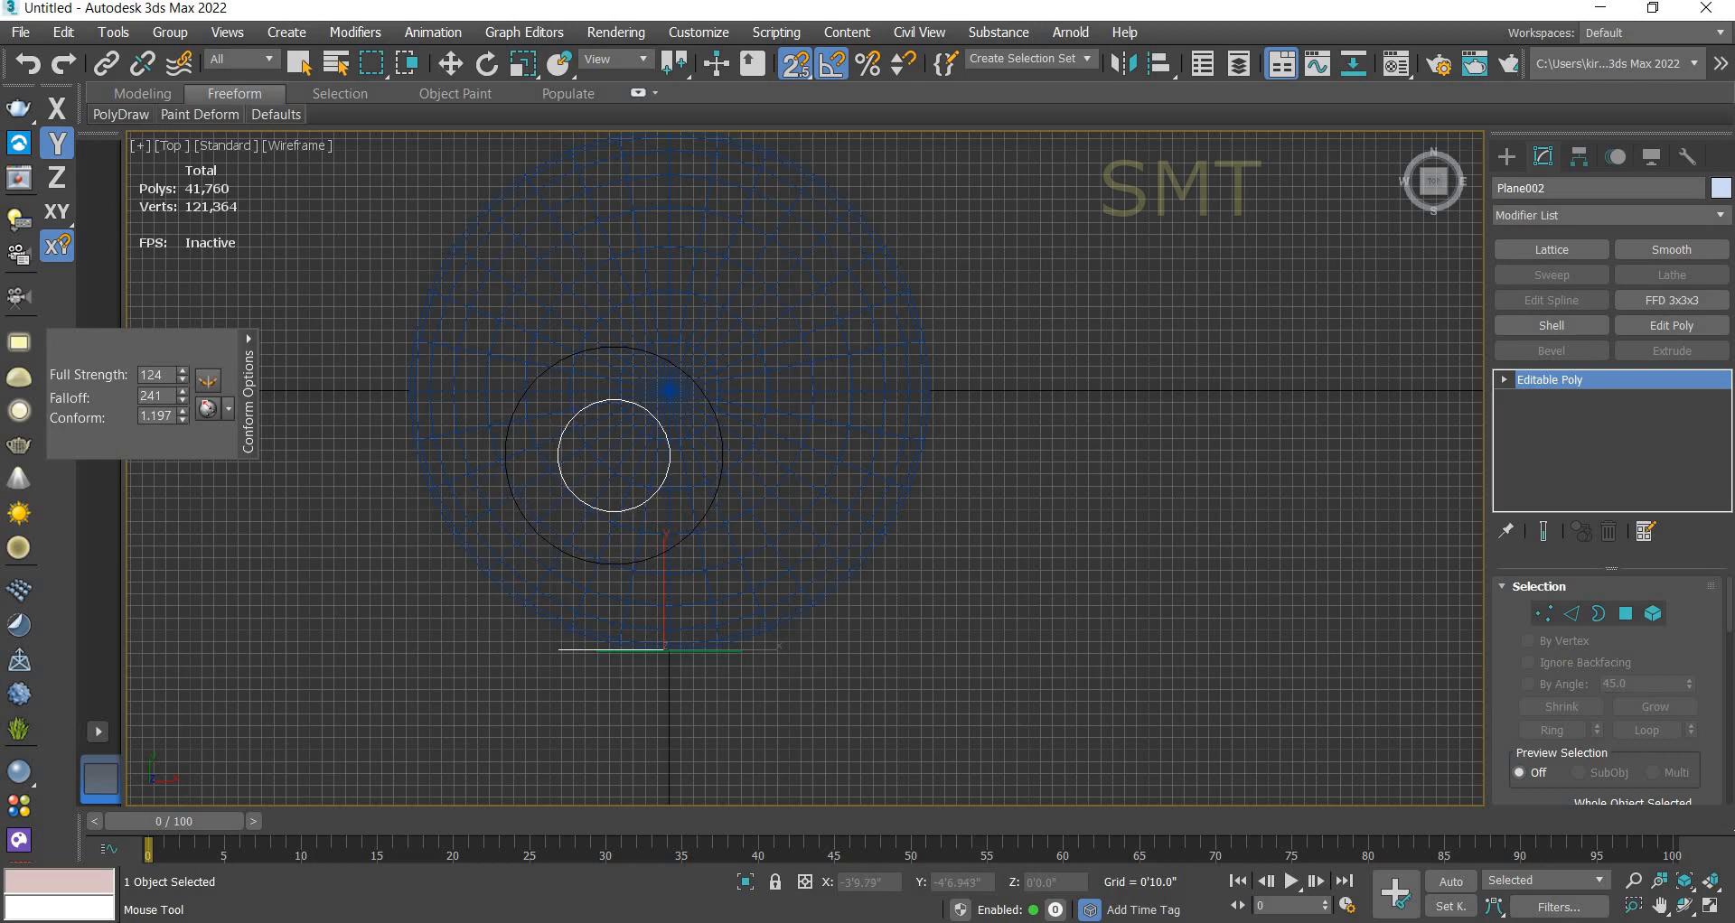
mouse_move(613, 455)
ctrl+shift+mouse_down()
mouse_move(585, 458)
mouse_move(644, 458)
ctrl+shift+mouse_up()
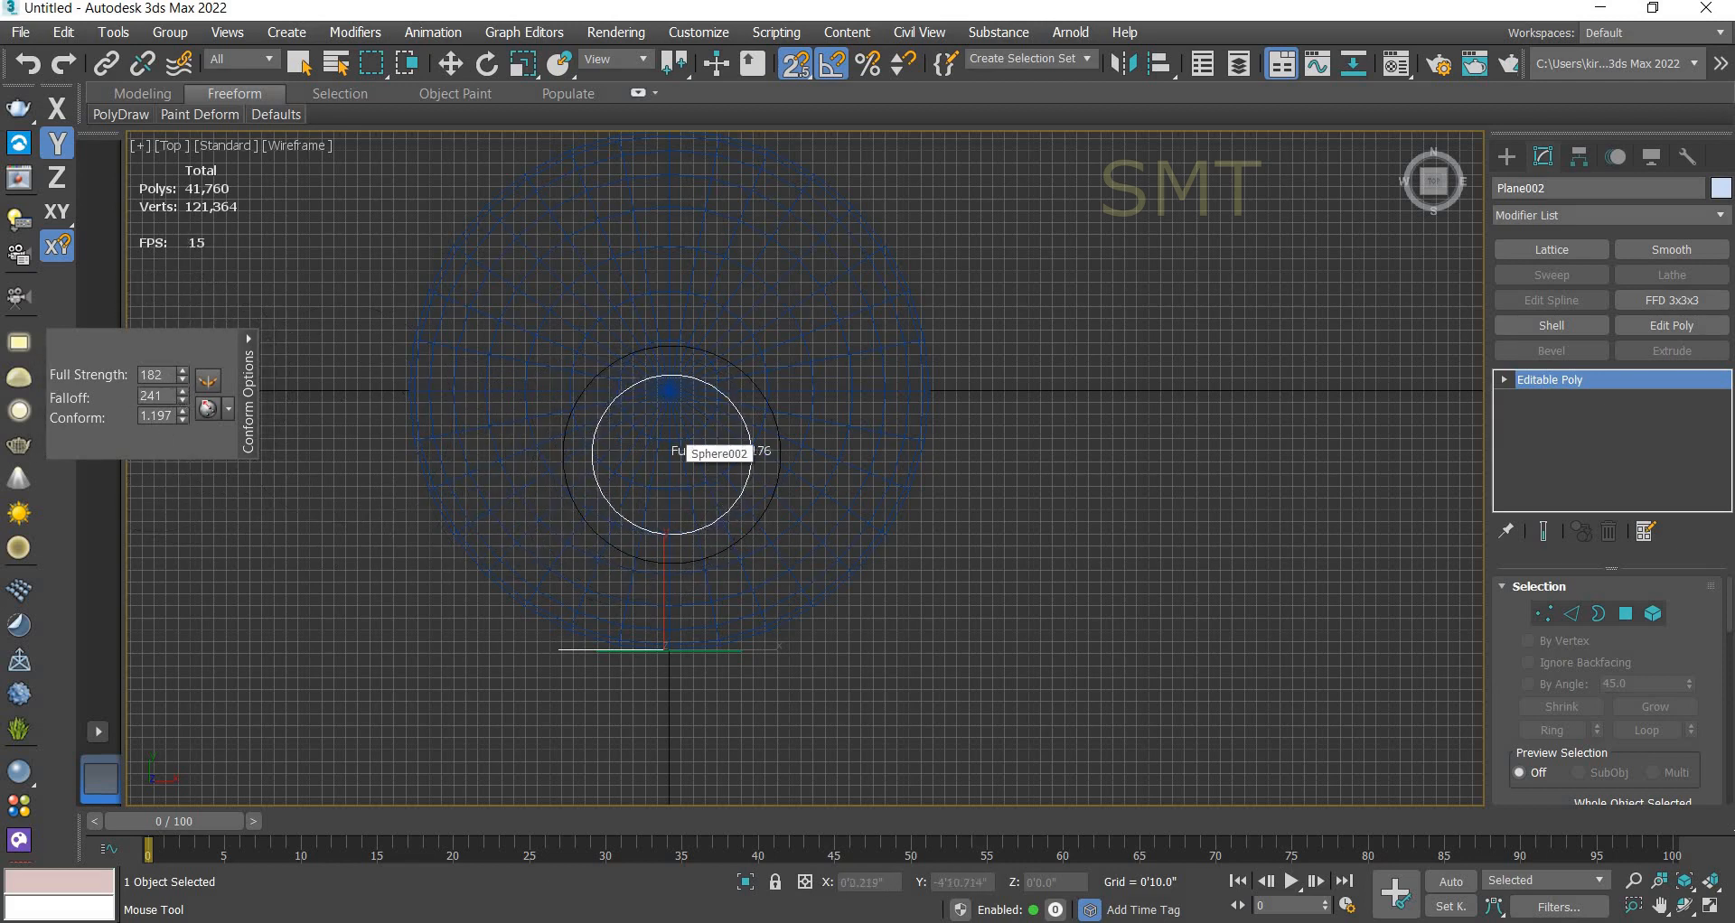
- Reduce the Conform brush's full-strength radius to about 125 and brush the plane onto the sphere's surface in the front-facing Perspective view
ctrl+shift+drag(671, 454, 695, 463)
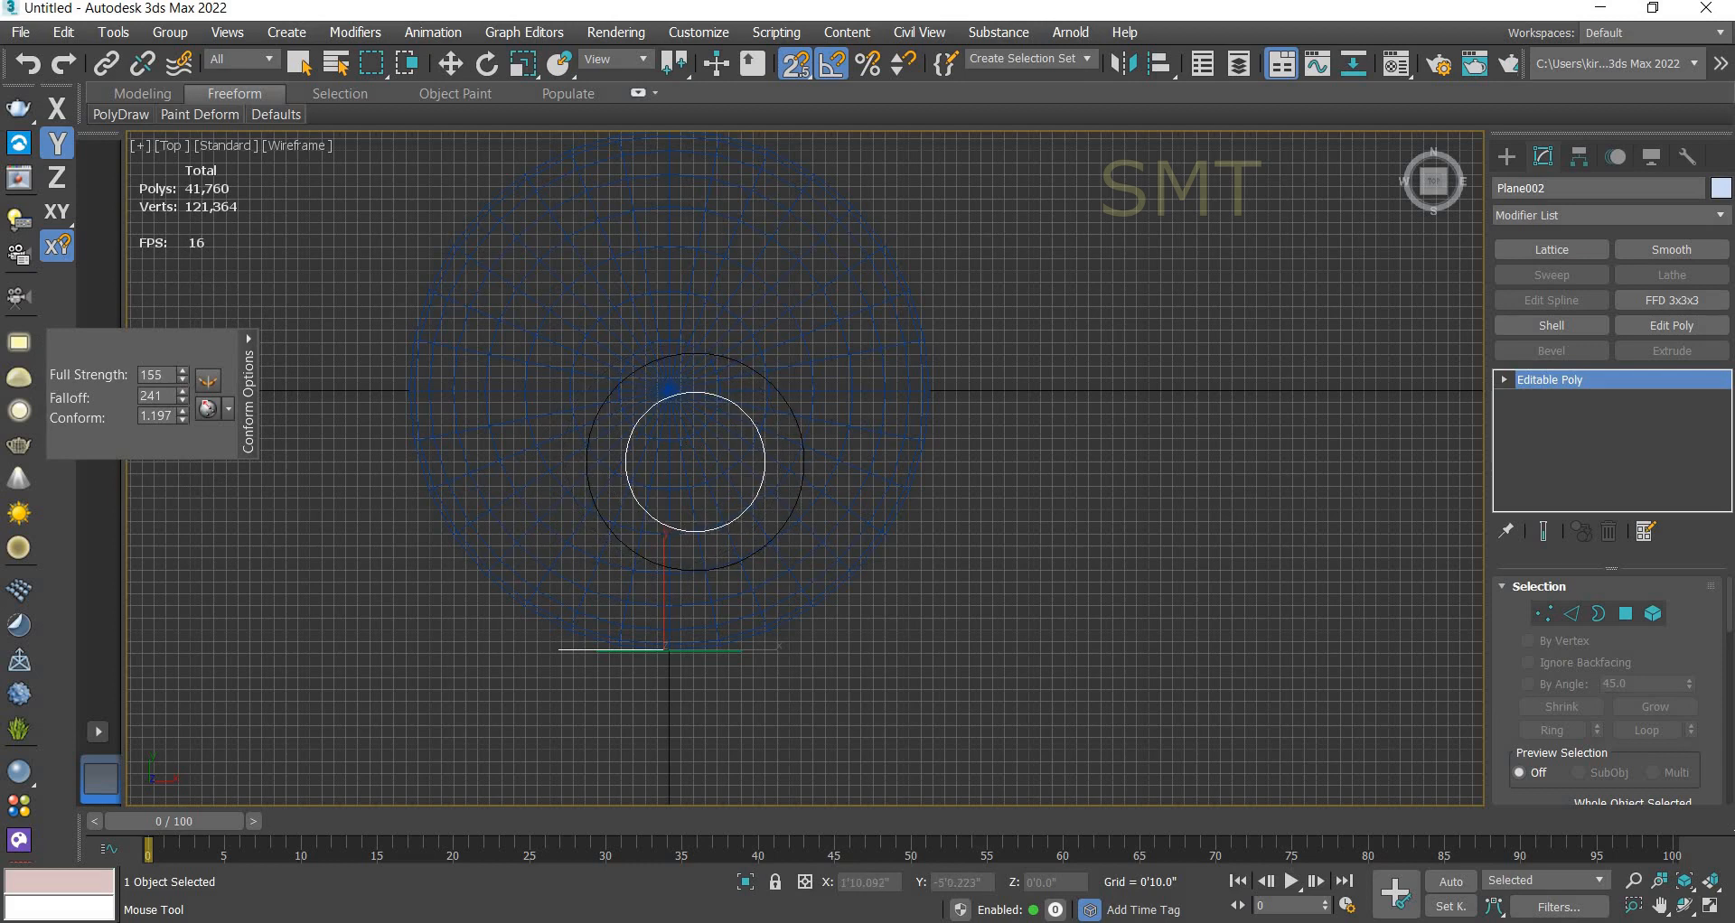
key(p)
scroll(724, 496, down, 5)
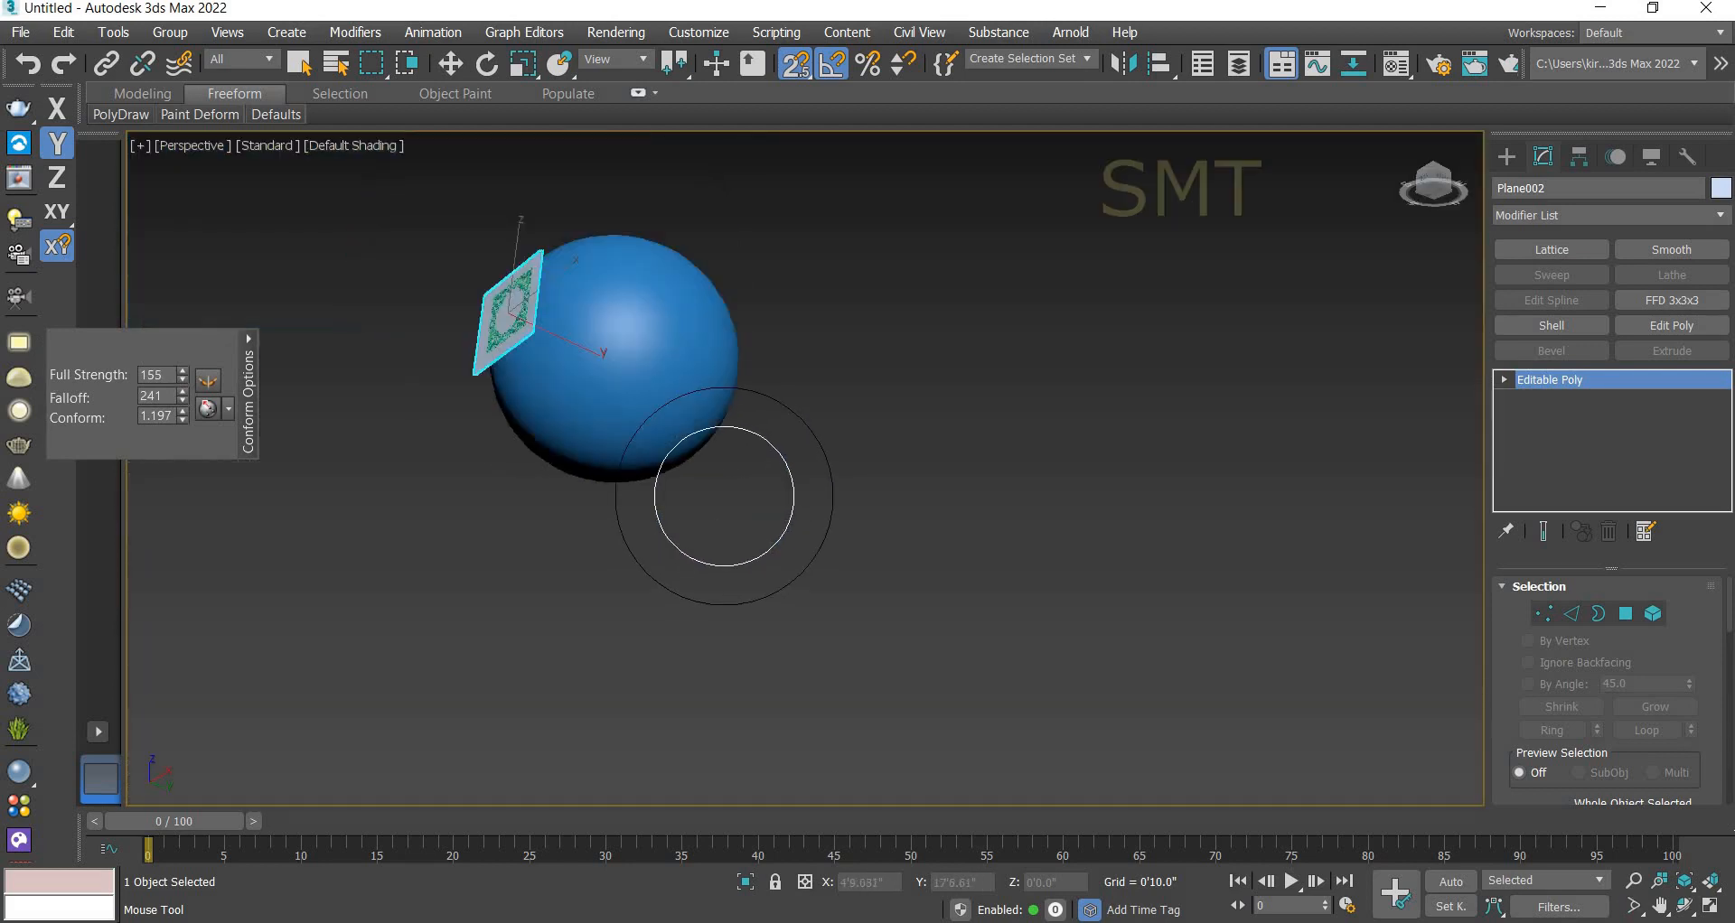
scroll(723, 496, down, 2)
click(1406, 142)
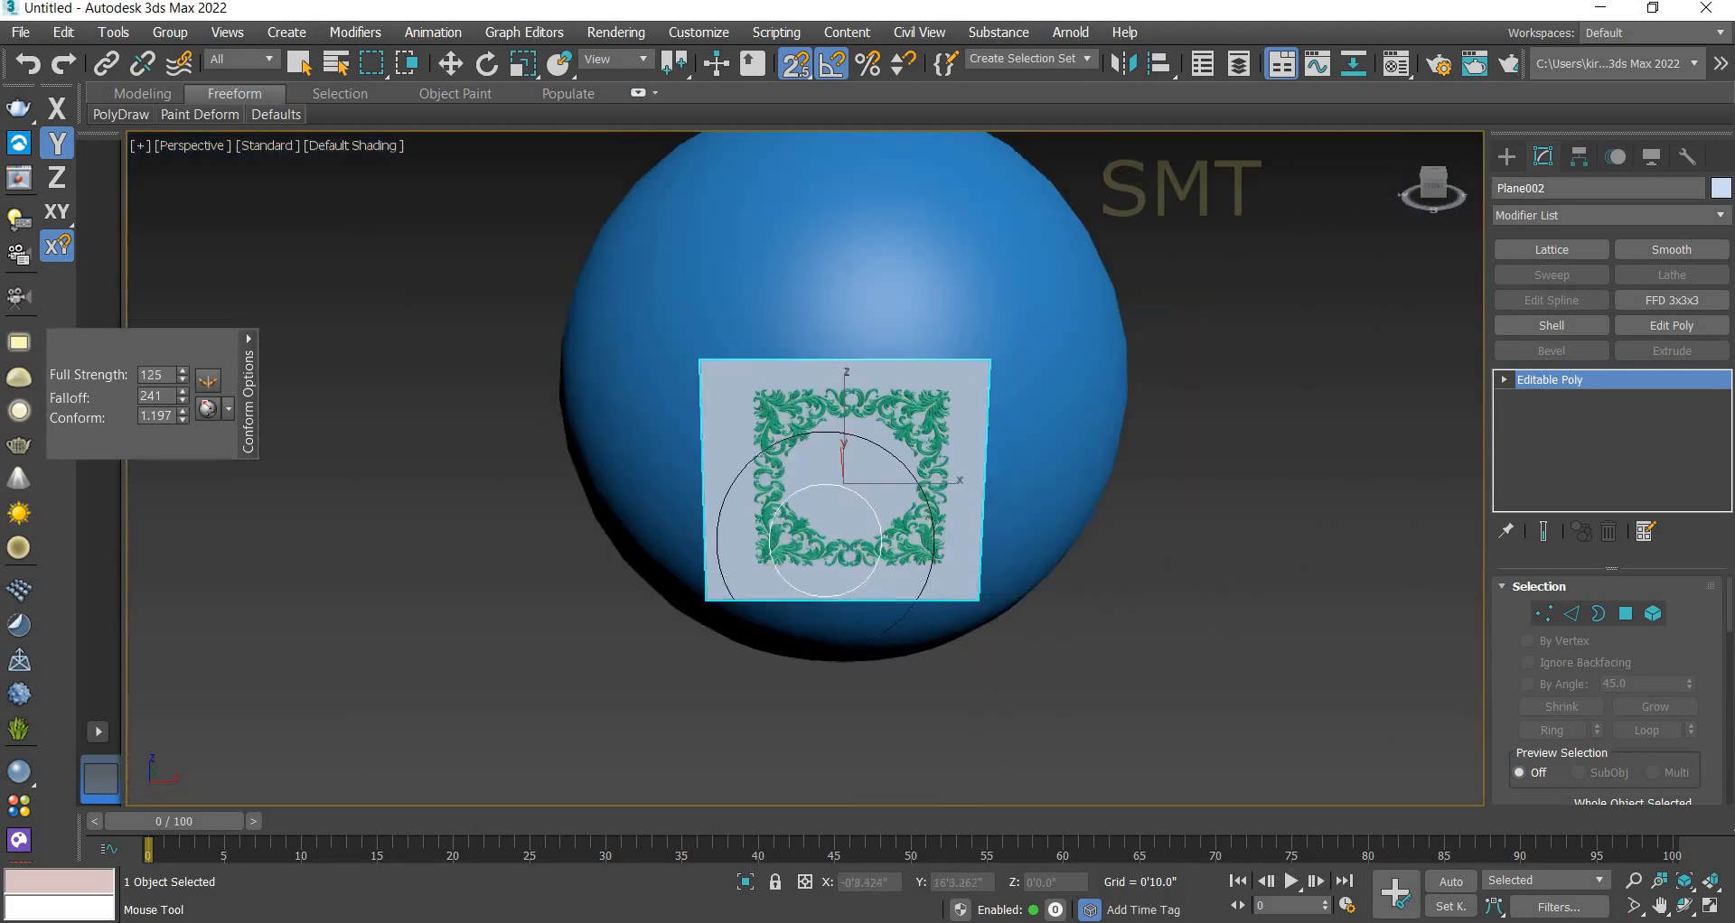
mouse_move(817, 506)
mouse_down()
mouse_move(768, 456)
mouse_move(792, 422)
mouse_move(907, 411)
mouse_move(948, 456)
mouse_move(889, 550)
mouse_move(764, 538)
mouse_move(736, 384)
mouse_move(930, 368)
mouse_move(967, 445)
mouse_move(953, 572)
mouse_move(941, 620)
mouse_move(891, 638)
mouse_move(774, 578)
mouse_move(669, 456)
mouse_move(677, 329)
mouse_move(918, 337)
mouse_move(1012, 370)
mouse_move(953, 542)
mouse_move(756, 526)
mouse_move(795, 353)
mouse_move(939, 389)
mouse_move(755, 578)
mouse_move(978, 501)
mouse_move(747, 484)
mouse_move(740, 441)
mouse_move(963, 417)
mouse_up()
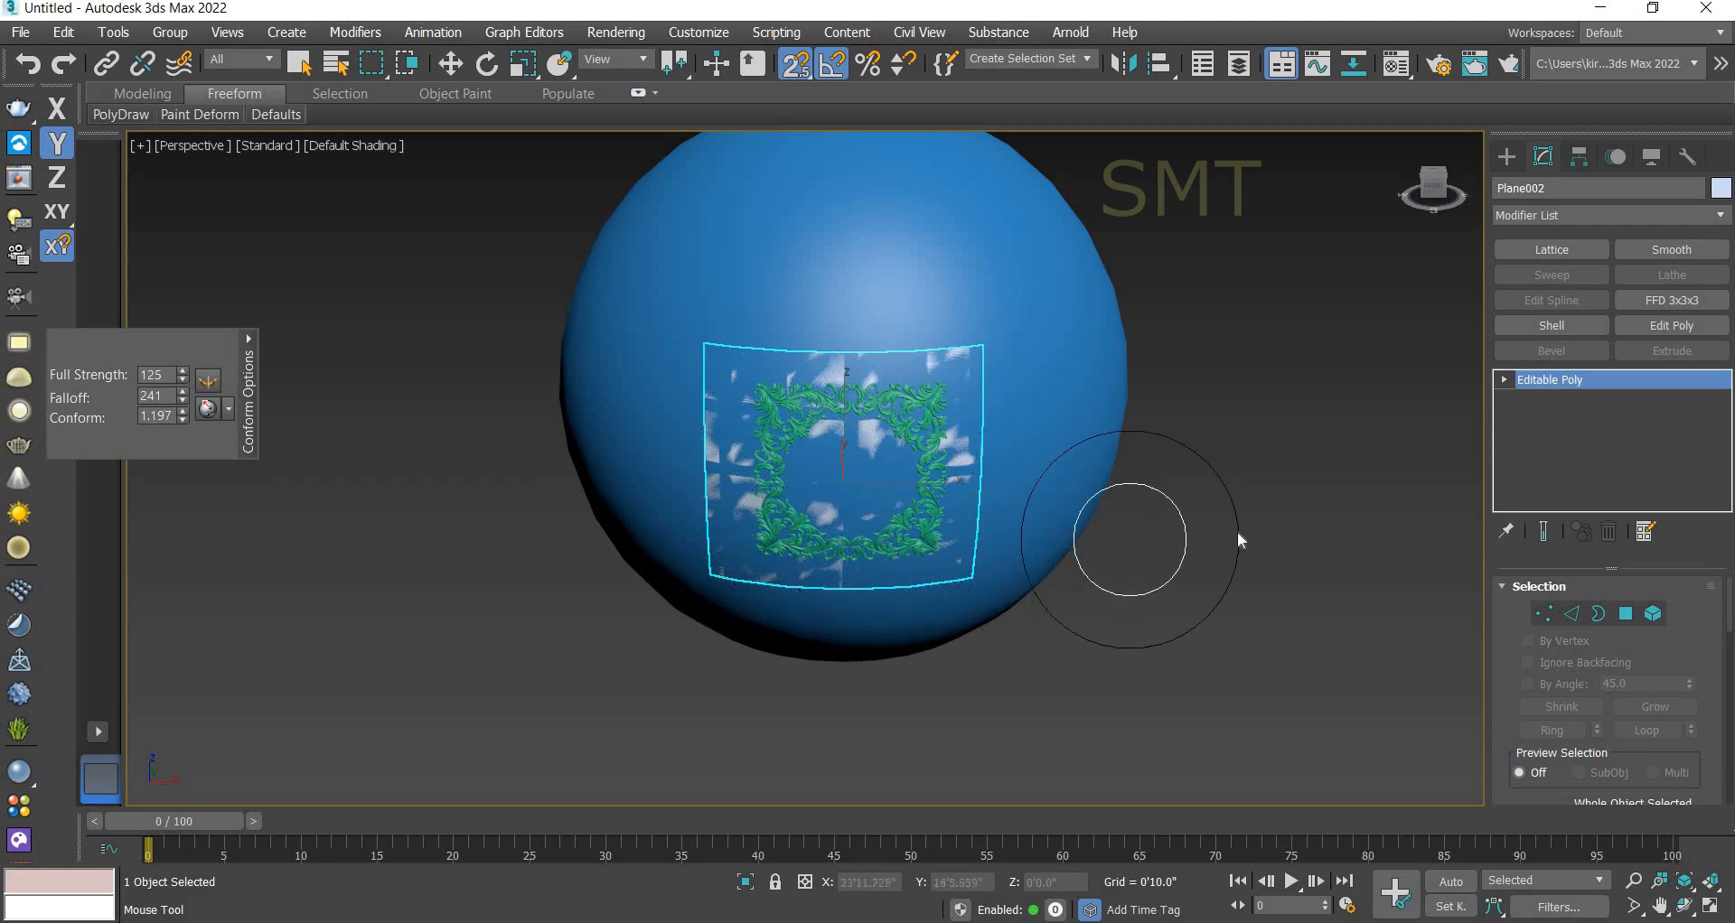
right_click(1208, 524)
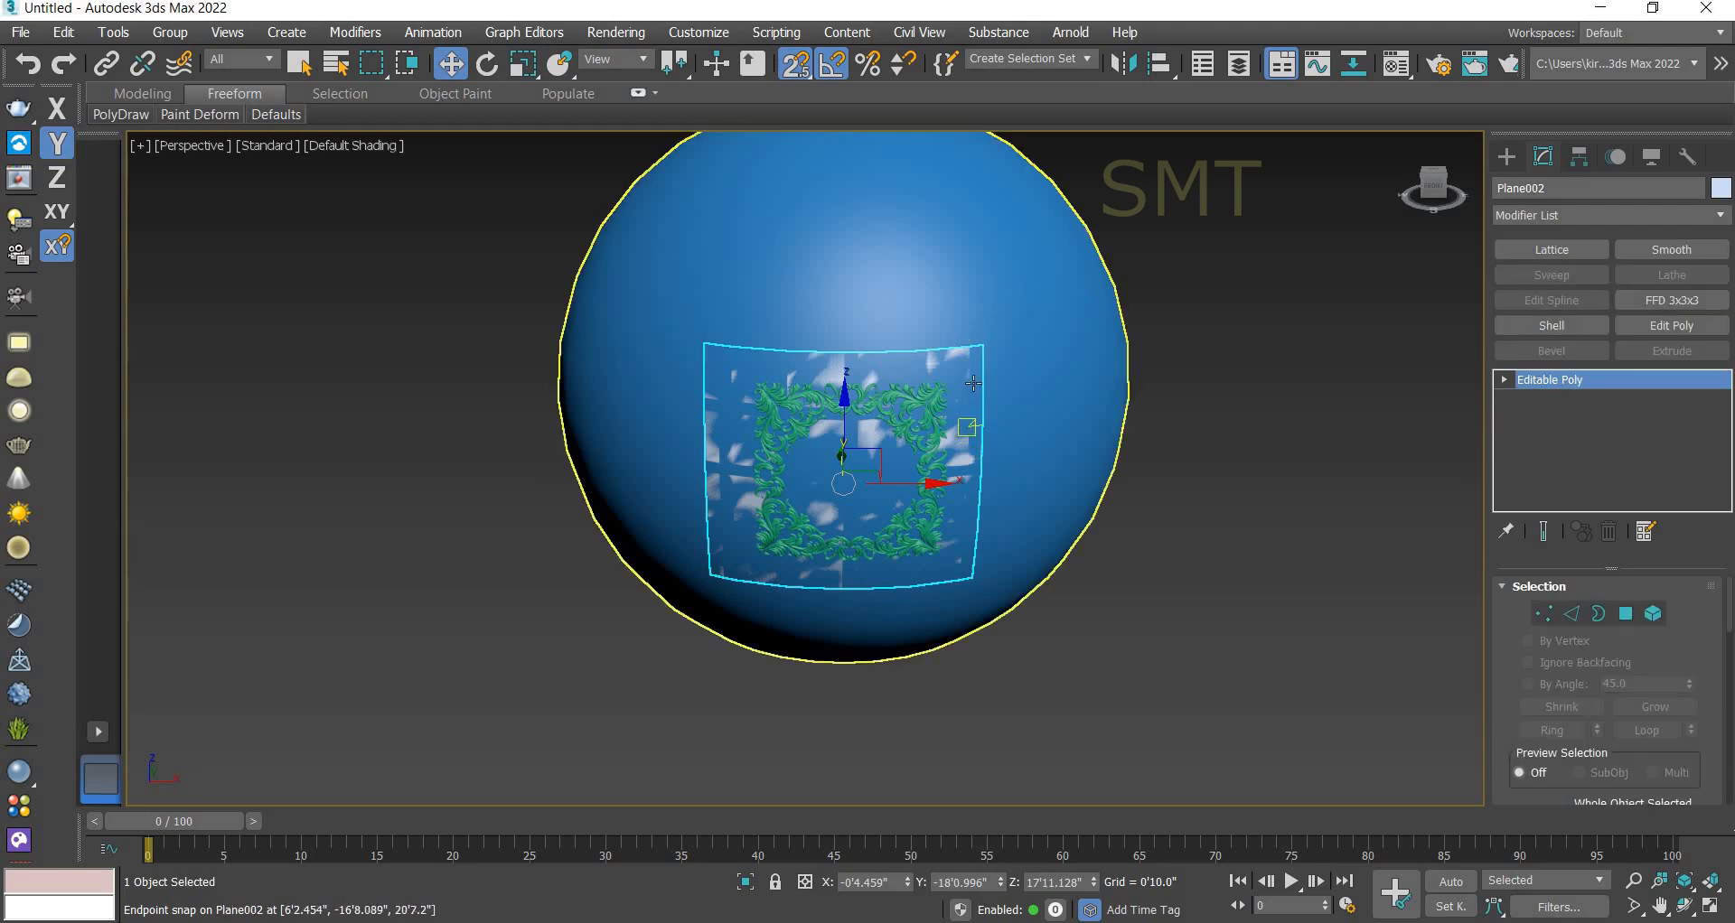
- Hide the conformed plane so only the wrapped ornamental frame remains on the sphere
right_click(973, 388)
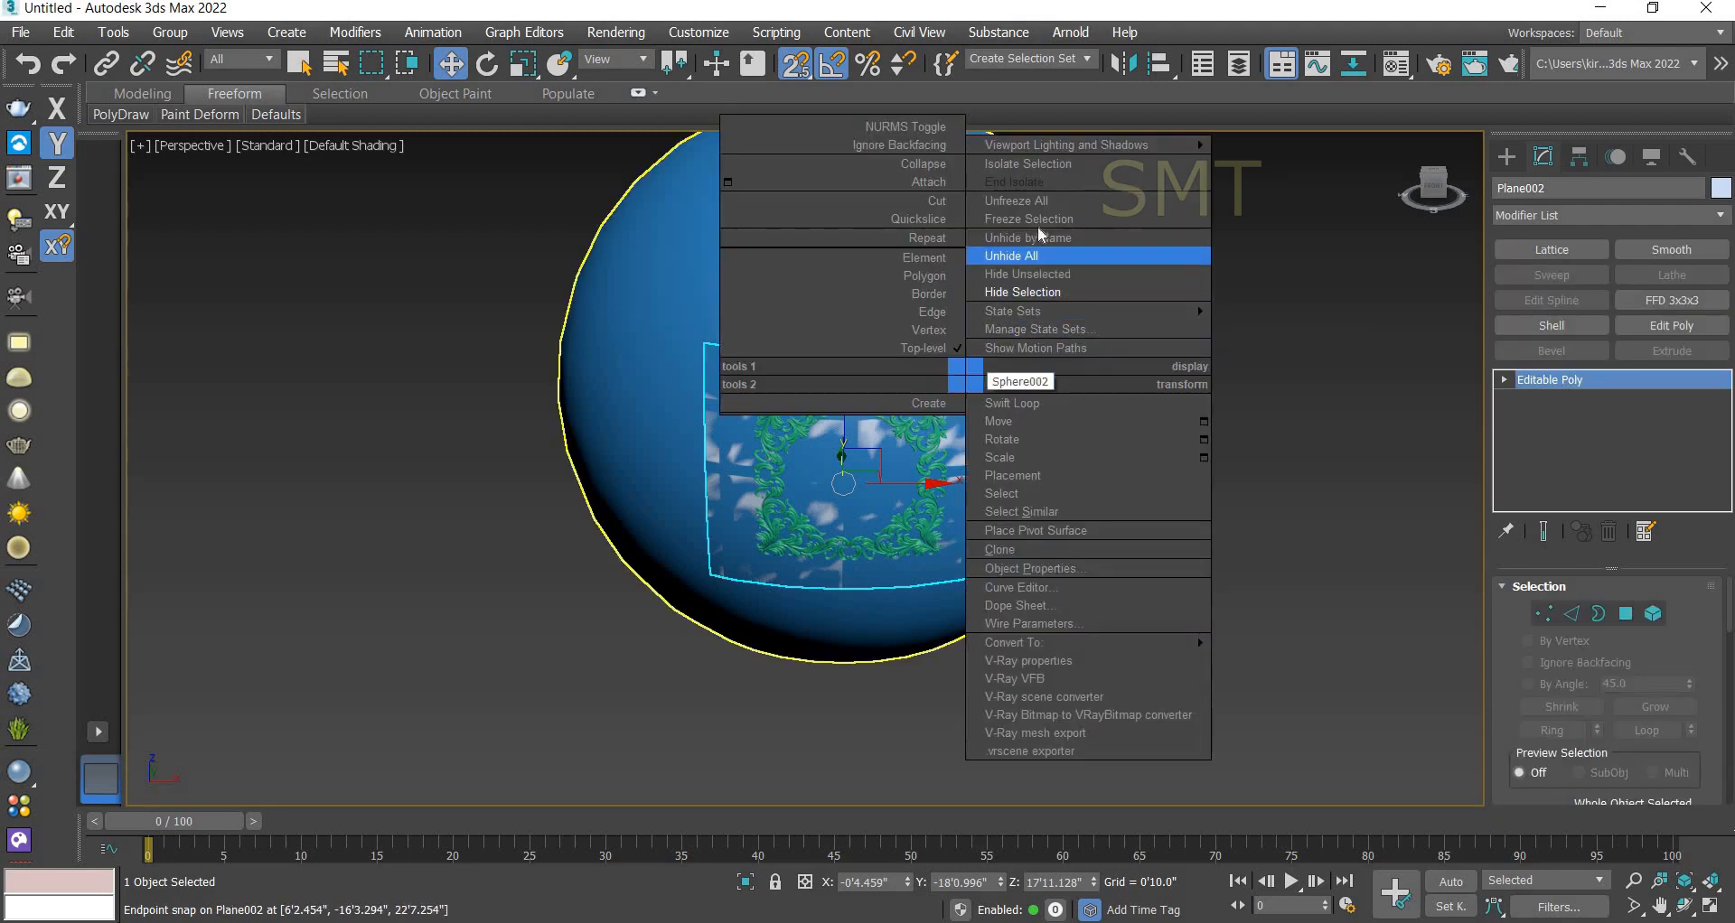
click(1025, 292)
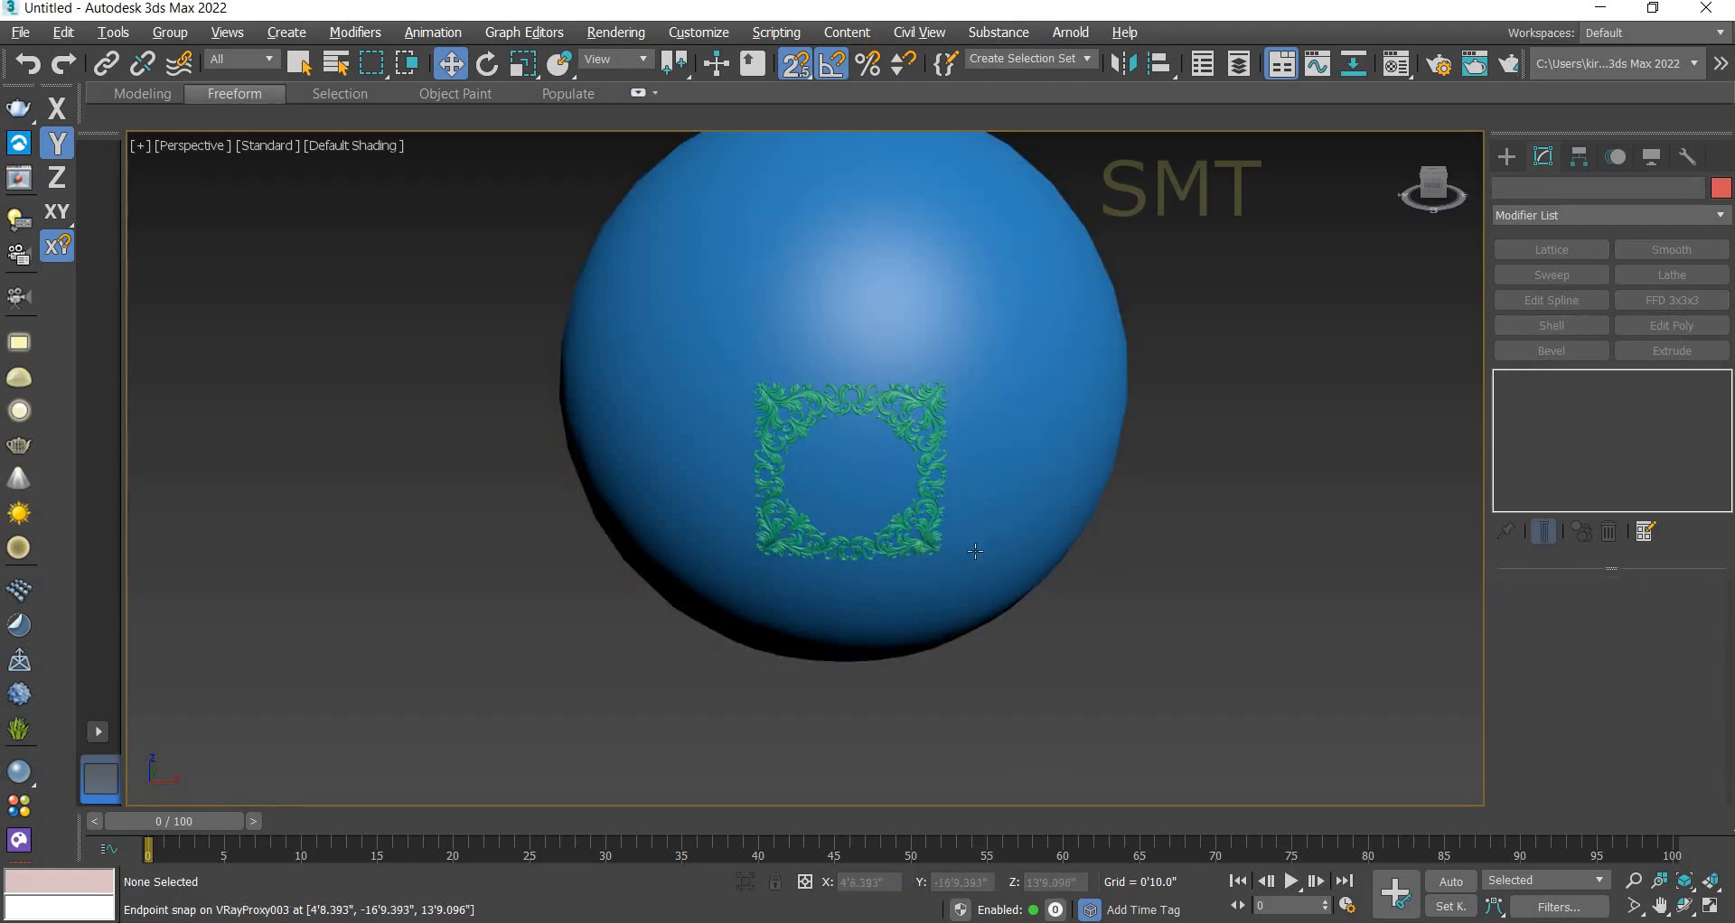
alt+middle_drag(940, 550, 813, 560)
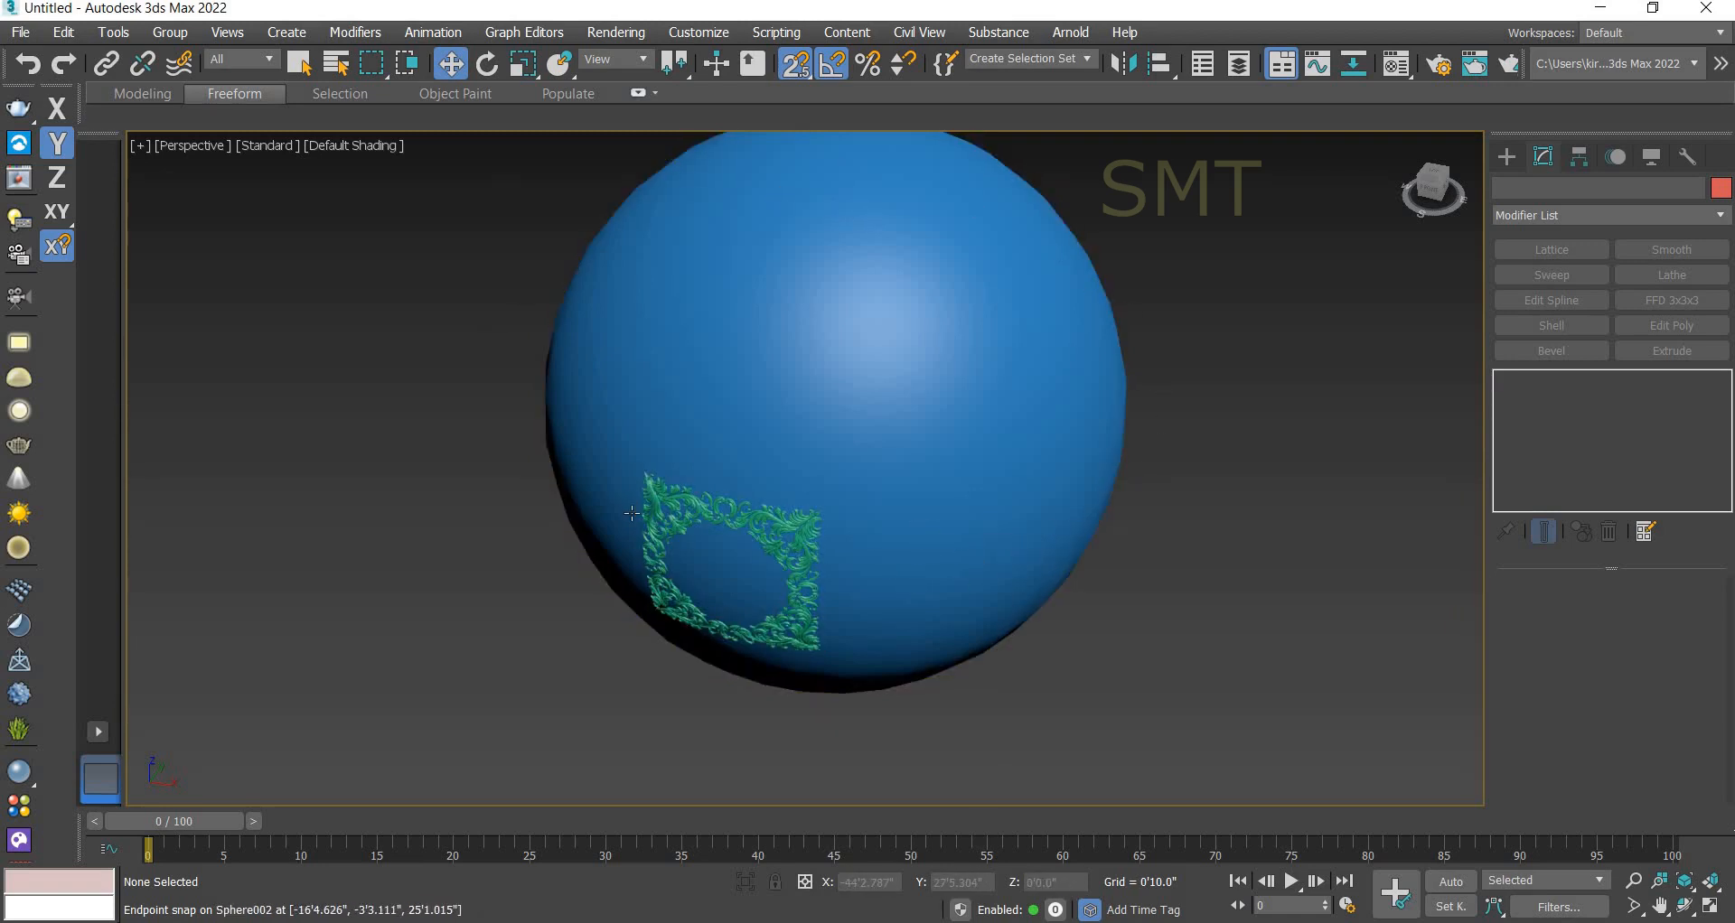
- Center the ornamental frame's pivot to the object
click(800, 535)
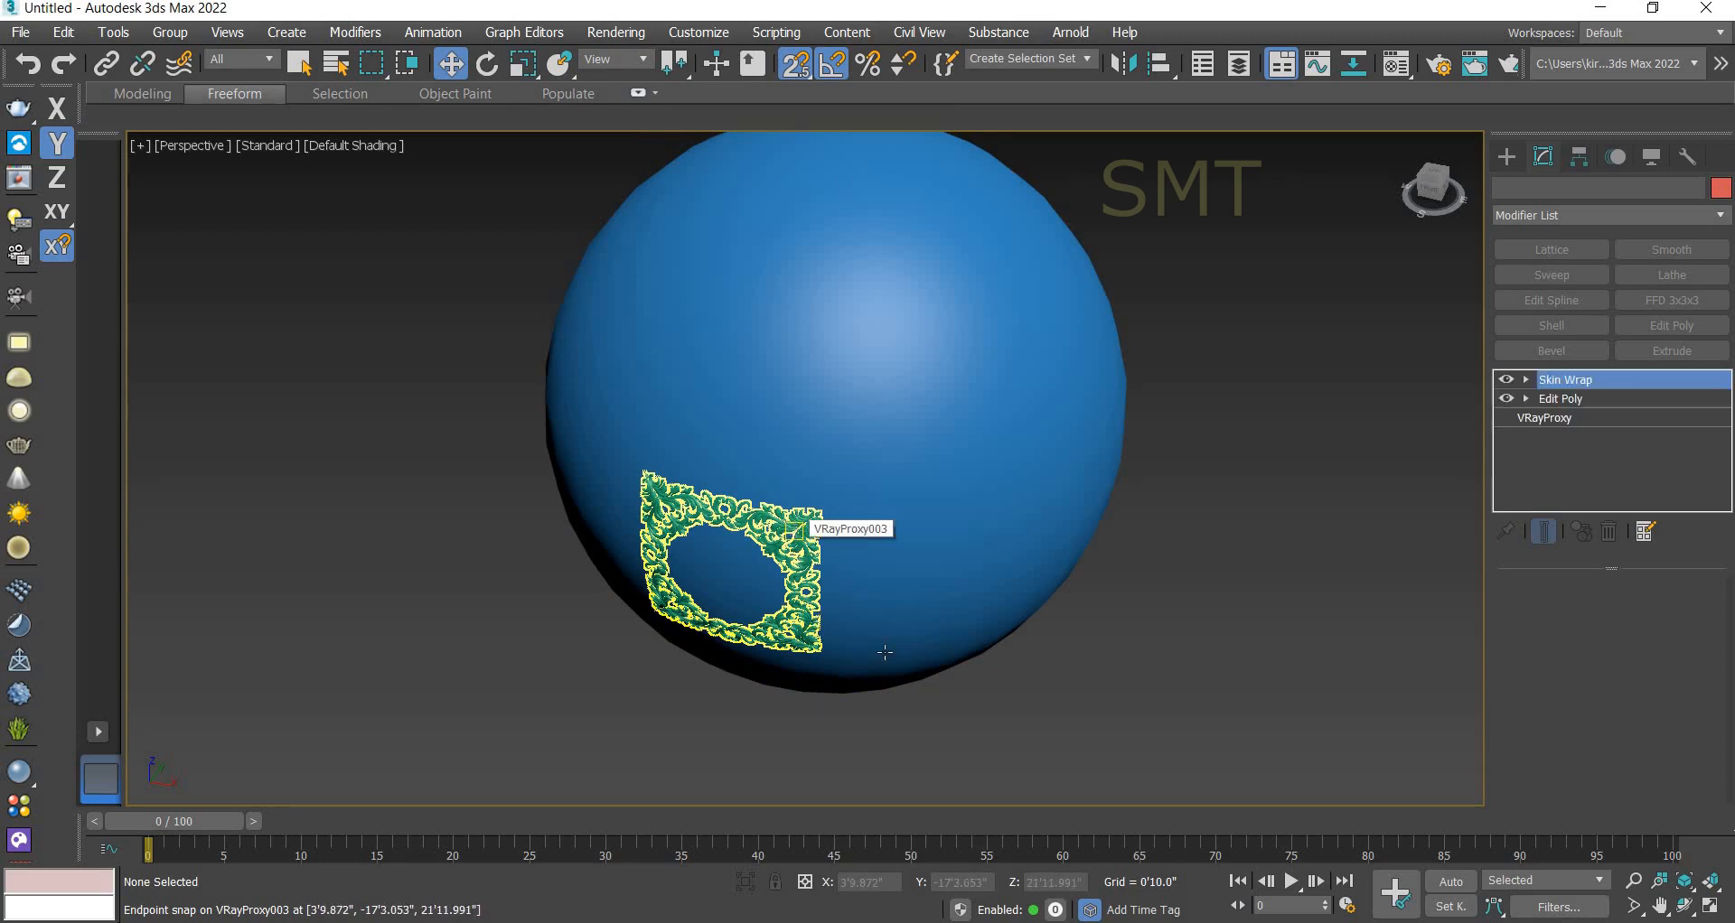
click(1582, 159)
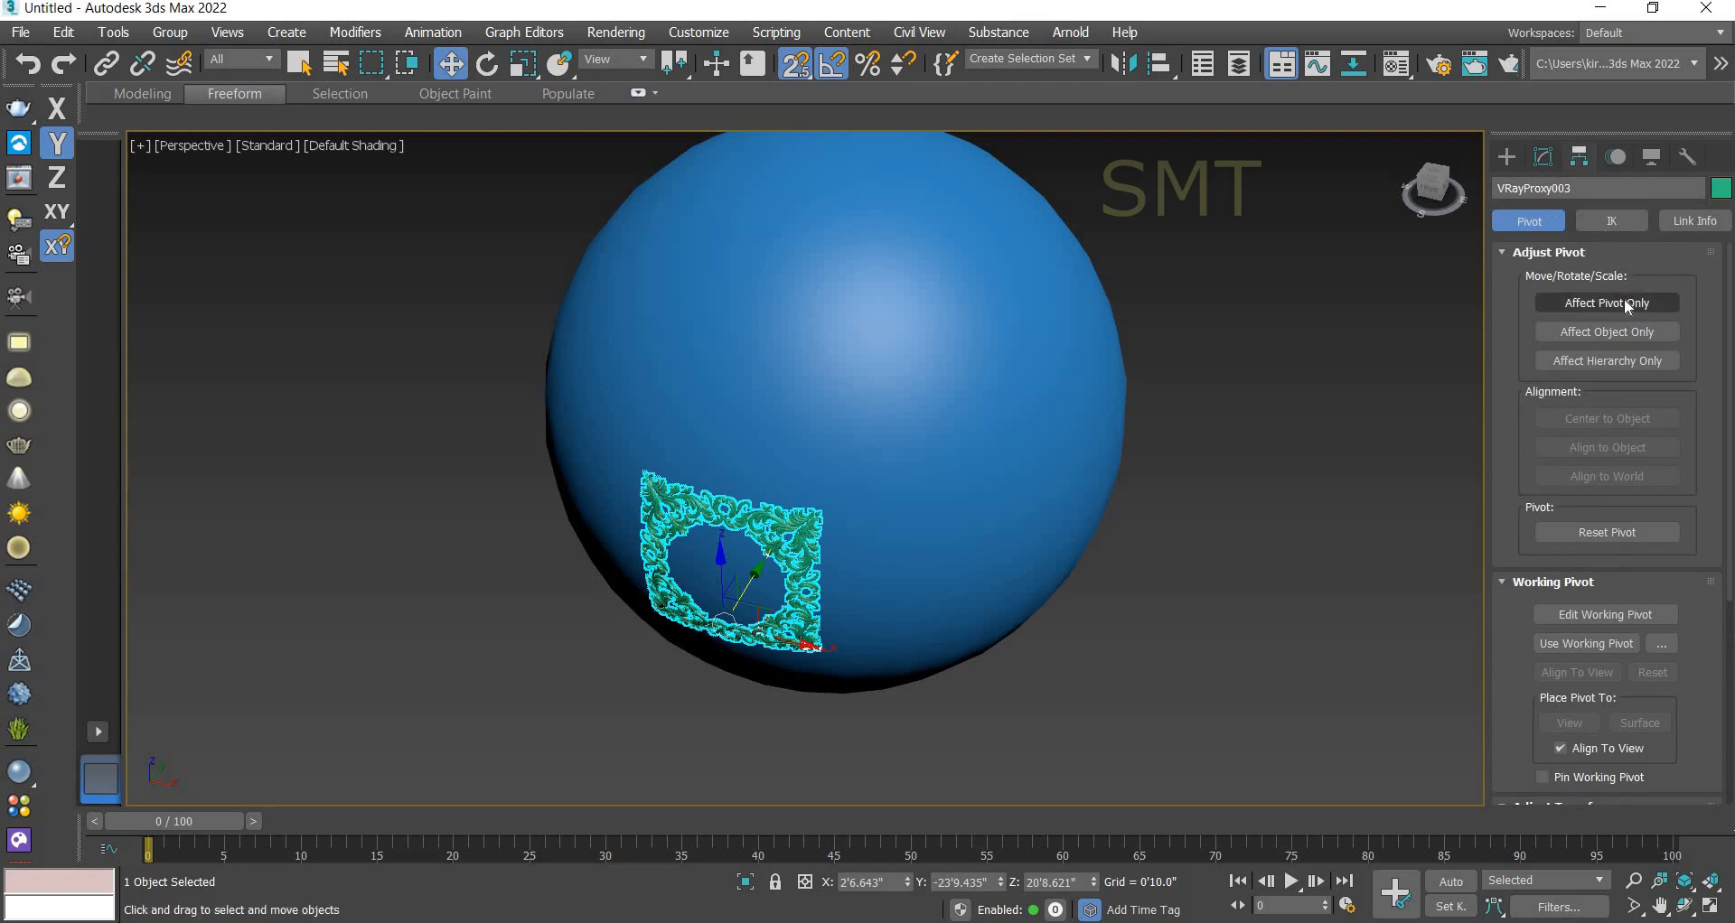
click(1624, 301)
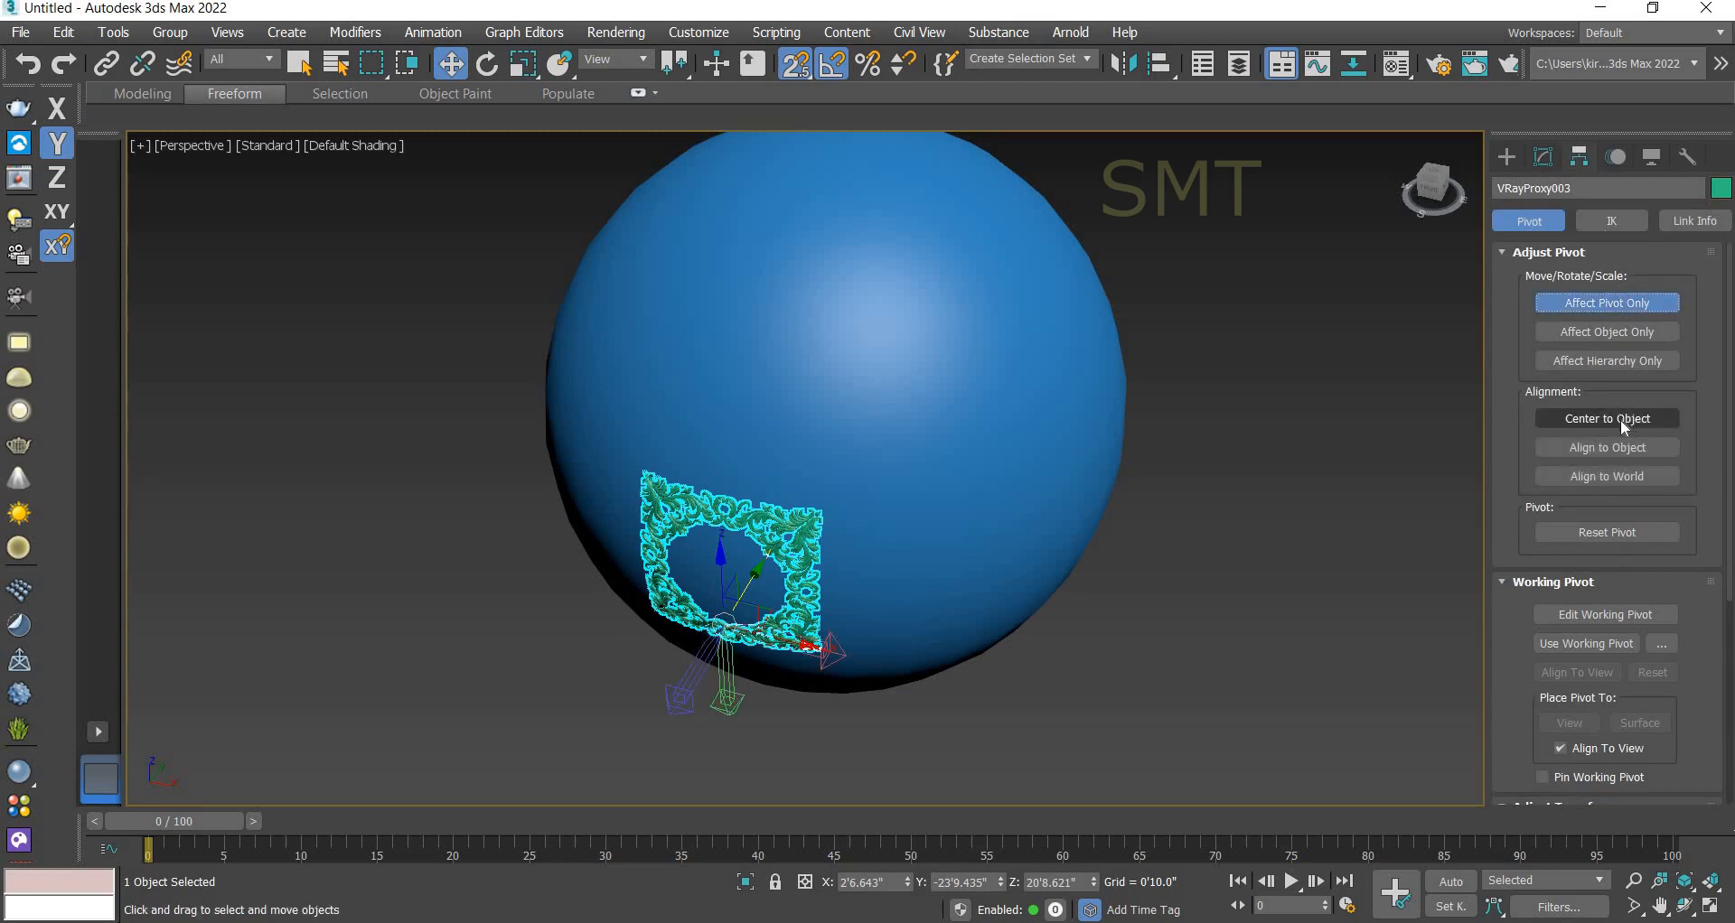
click(1622, 421)
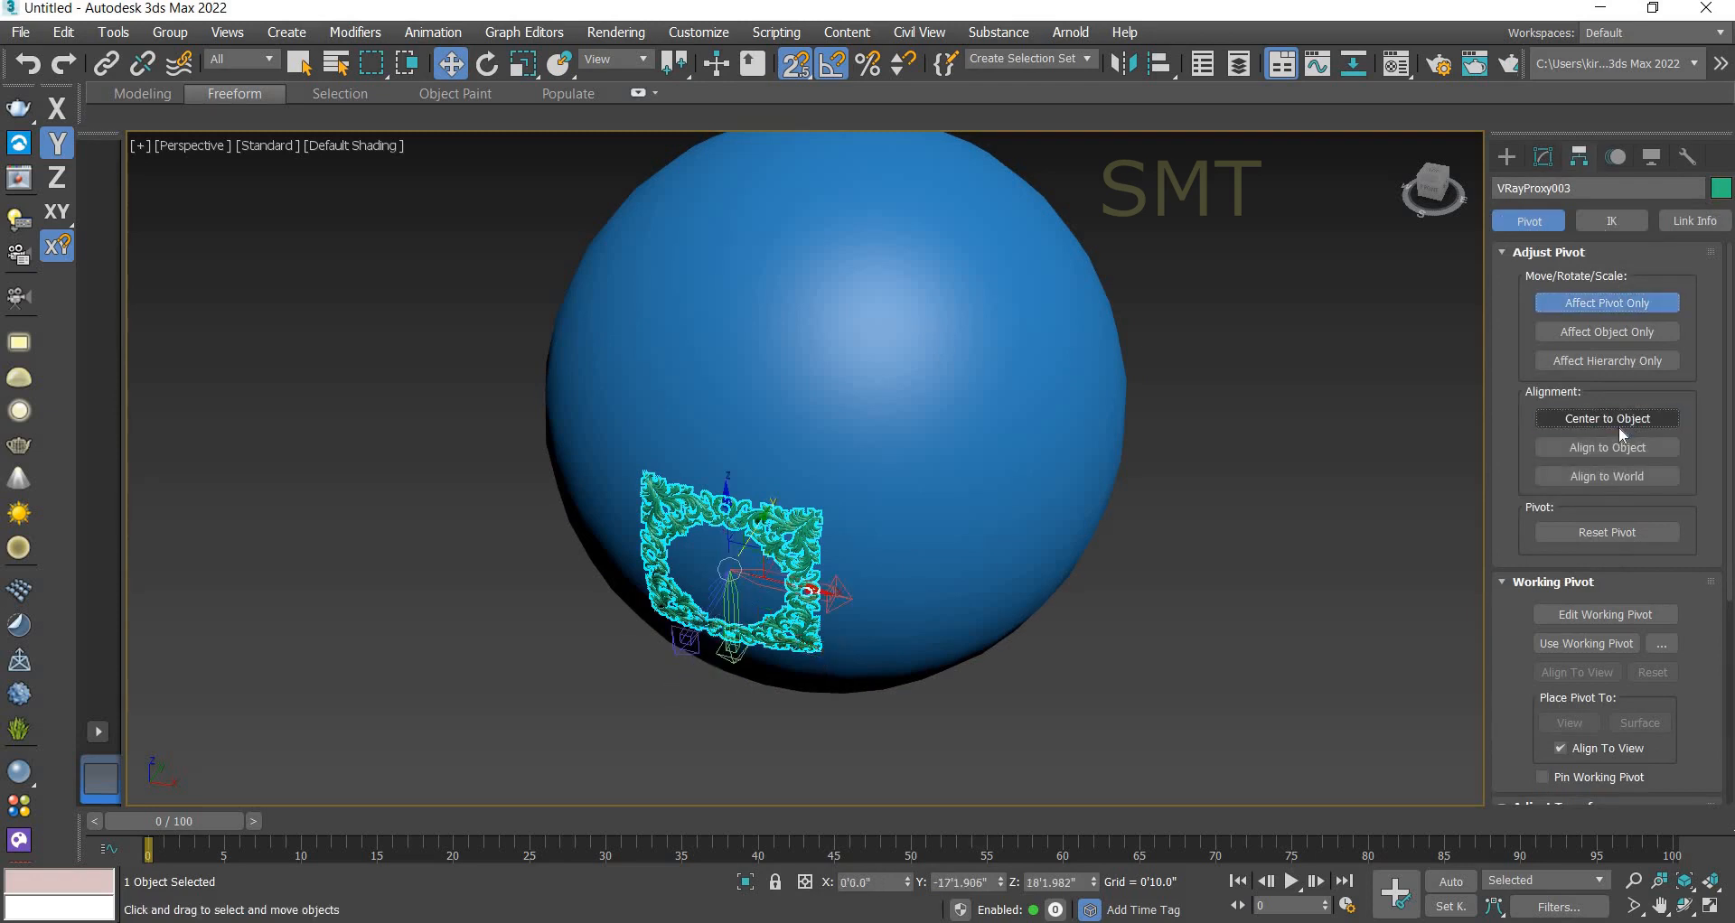
click(1518, 158)
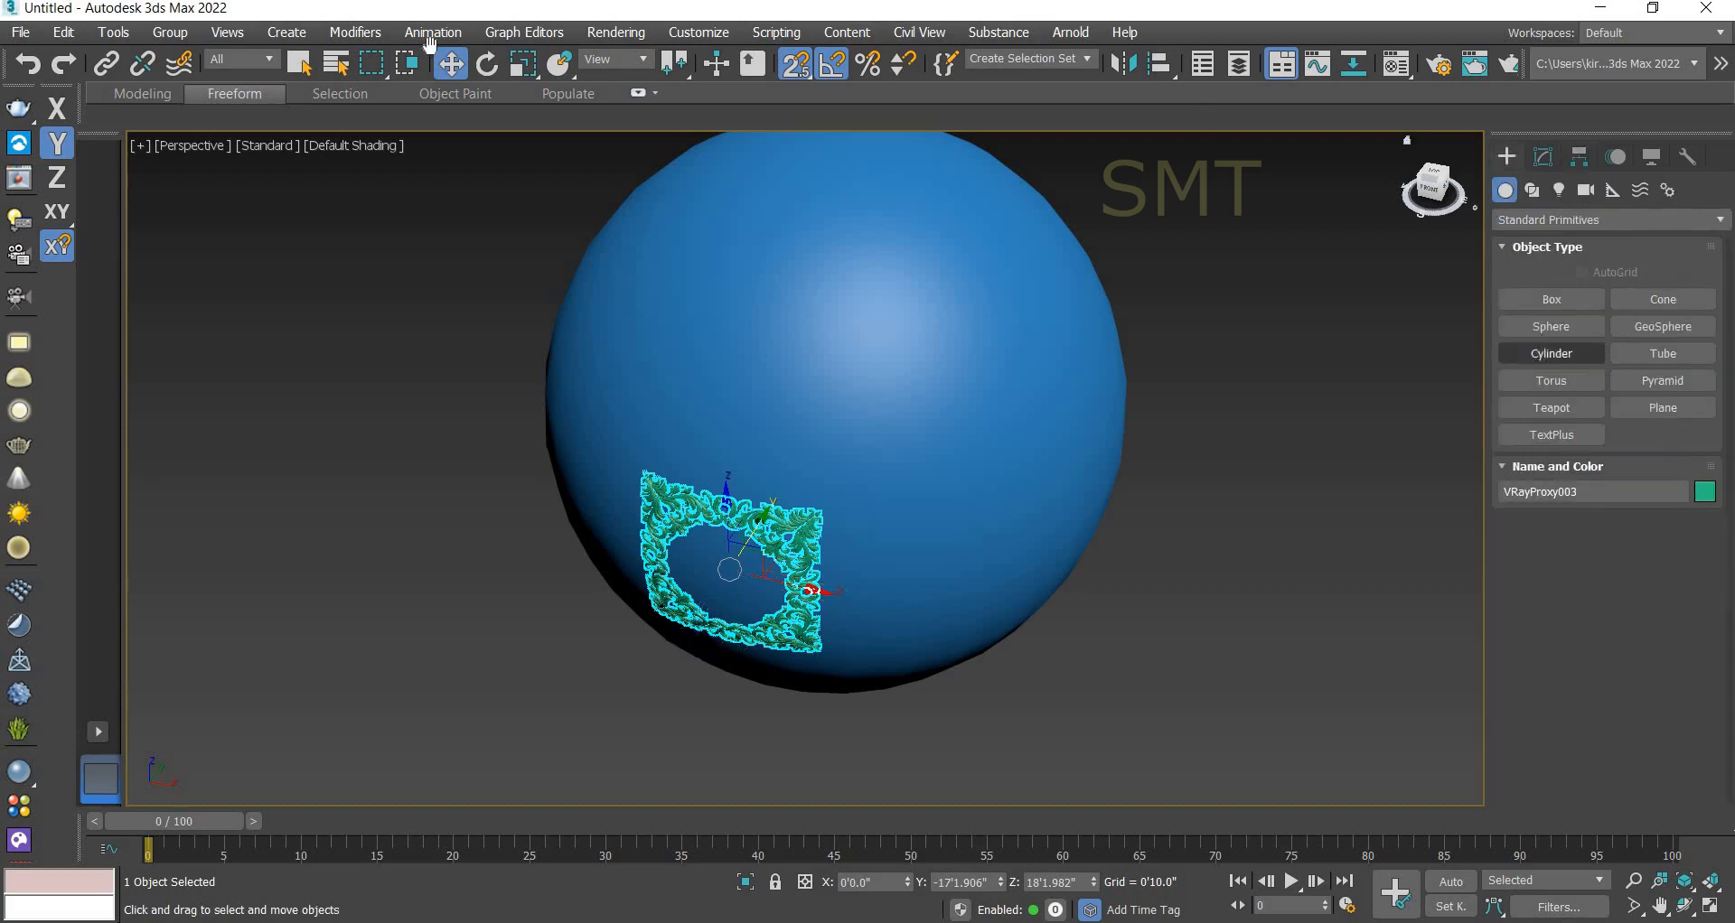
- For the Rotate tool, pick the sphere as the reference coordinate system and use its transform coordinate center
click(489, 65)
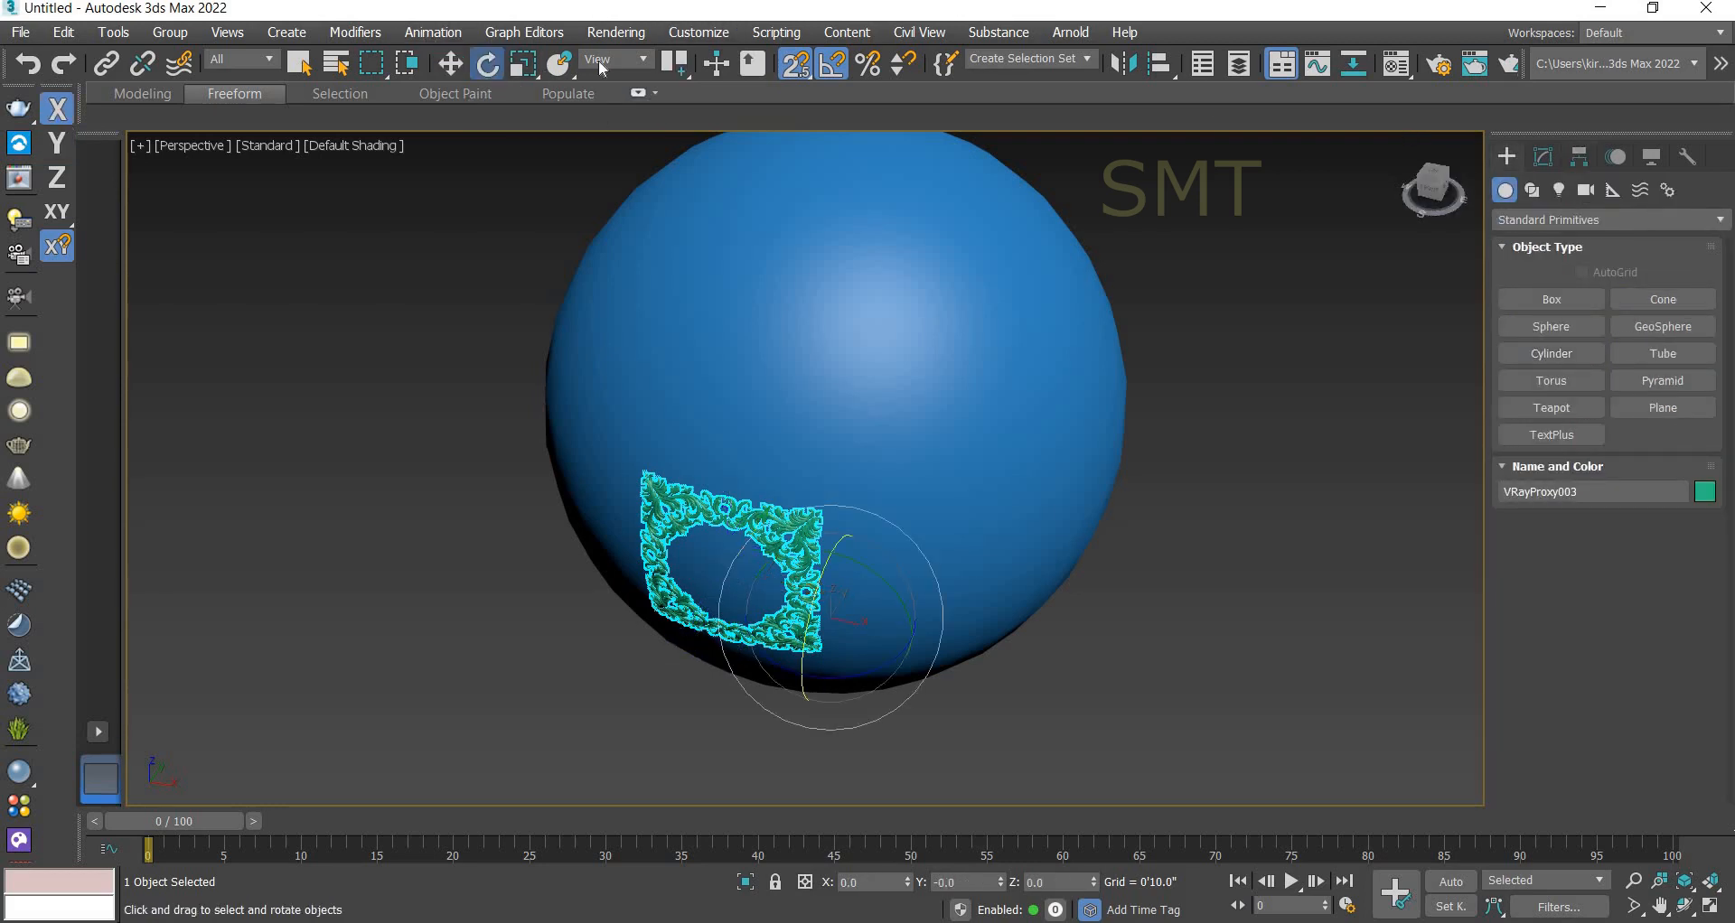
click(629, 65)
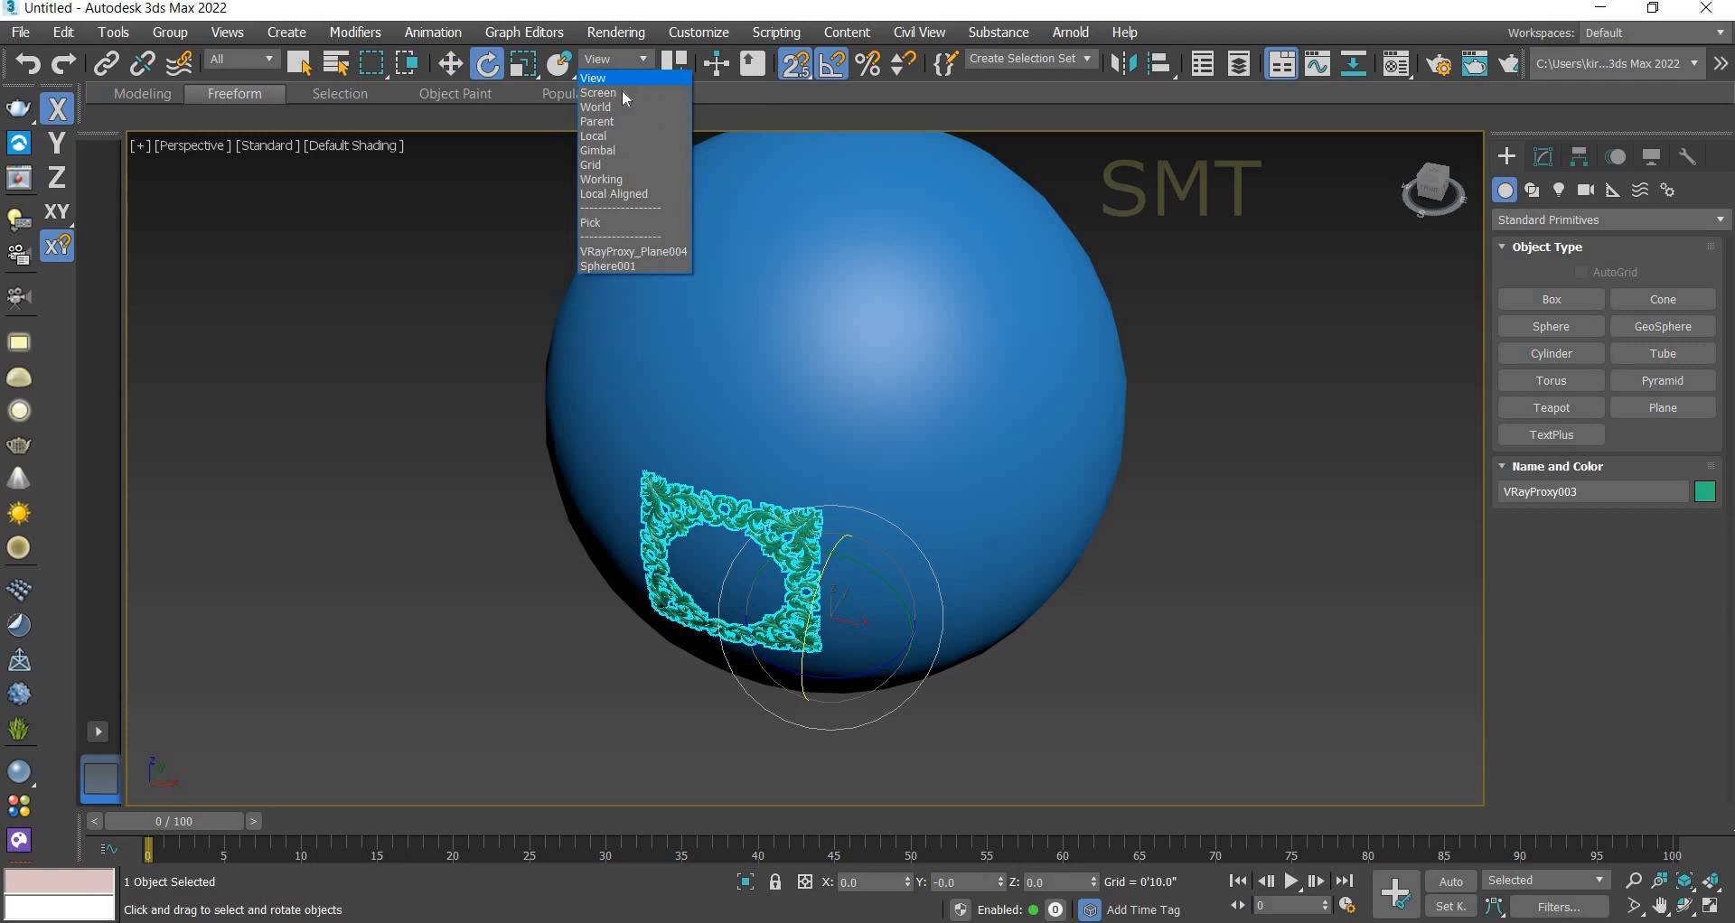
click(619, 223)
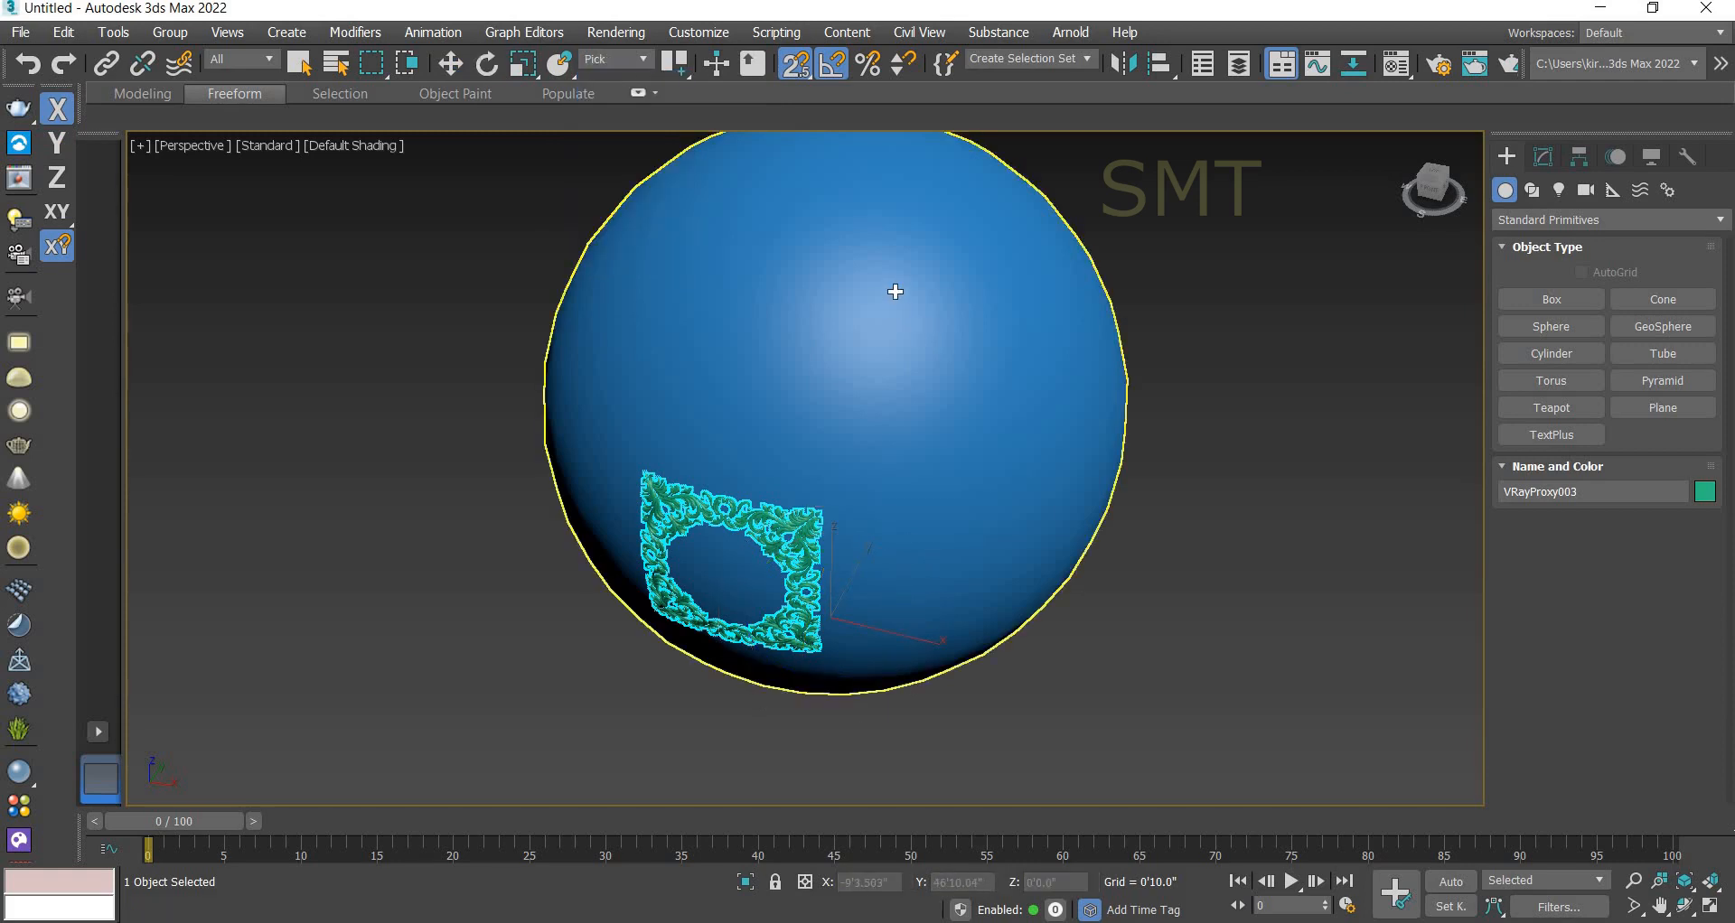
click(896, 292)
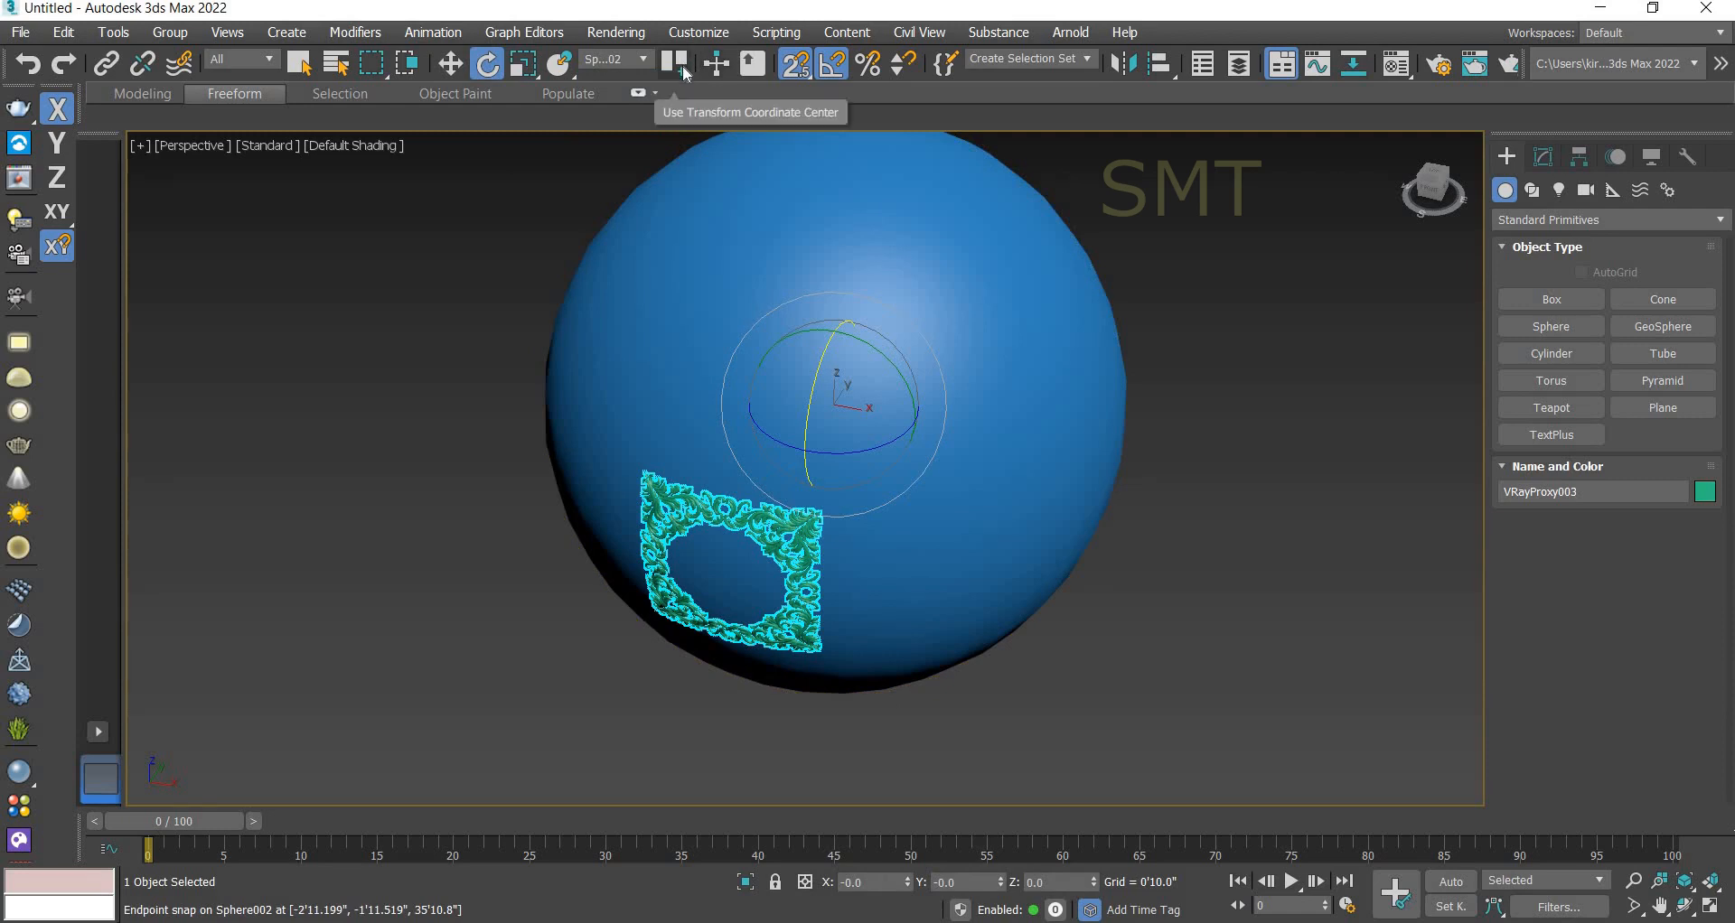
drag(686, 73, 676, 168)
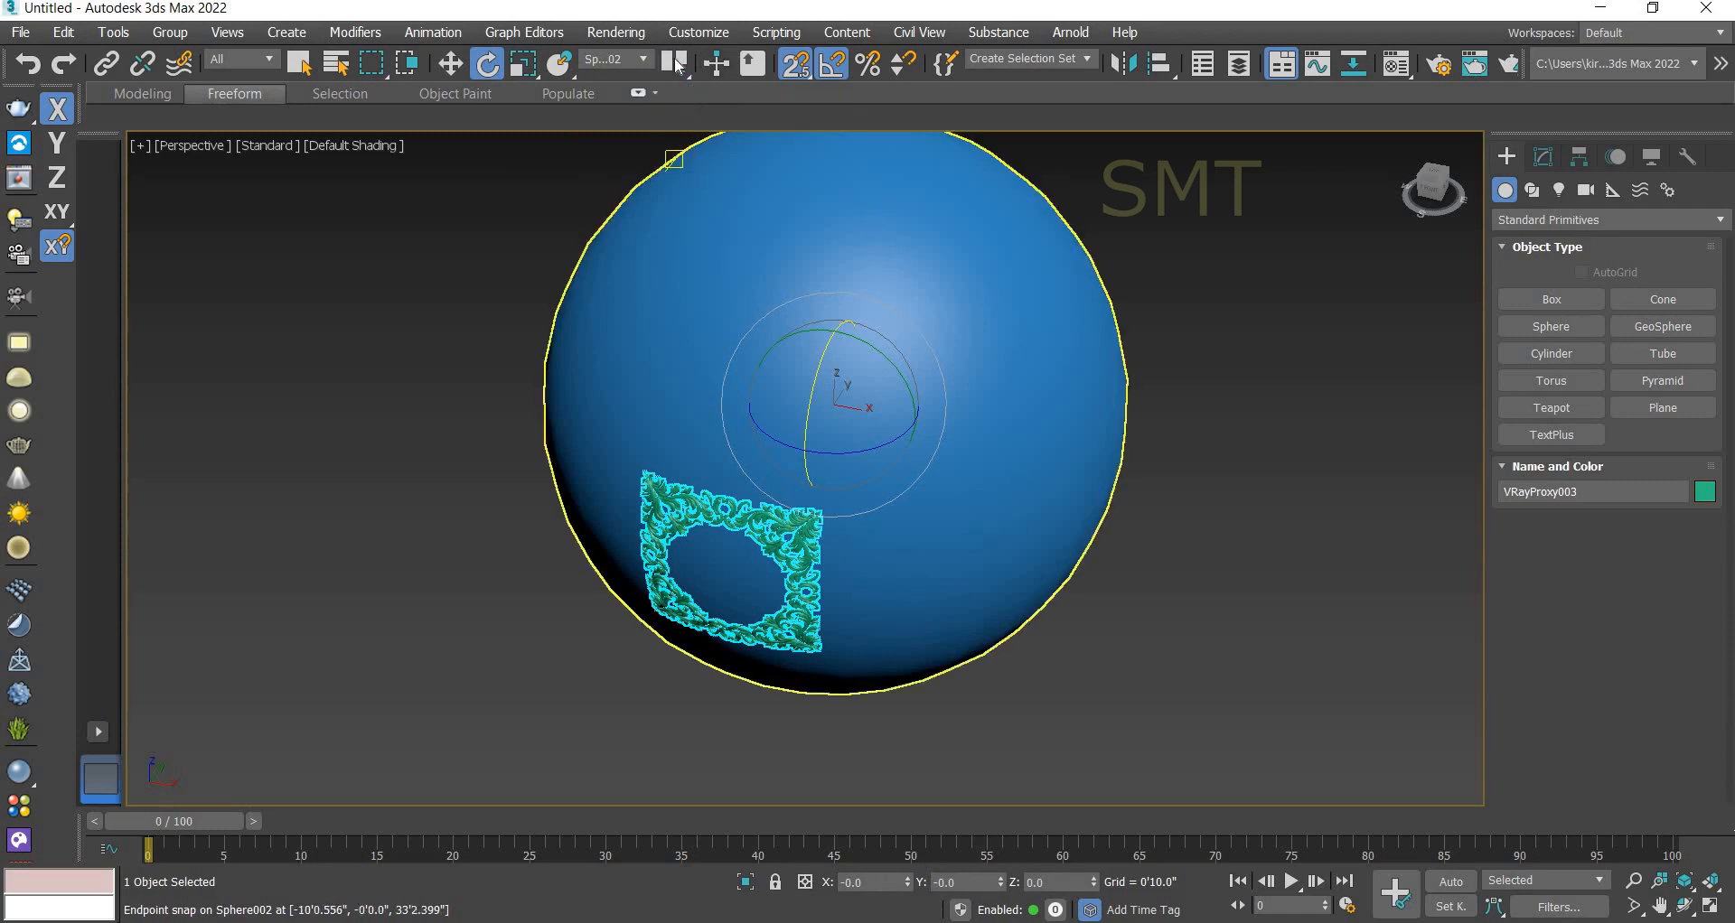
- Turn off object snapping and clone the frame around the sphere at 45° intervals about Z as seven instances
click(798, 72)
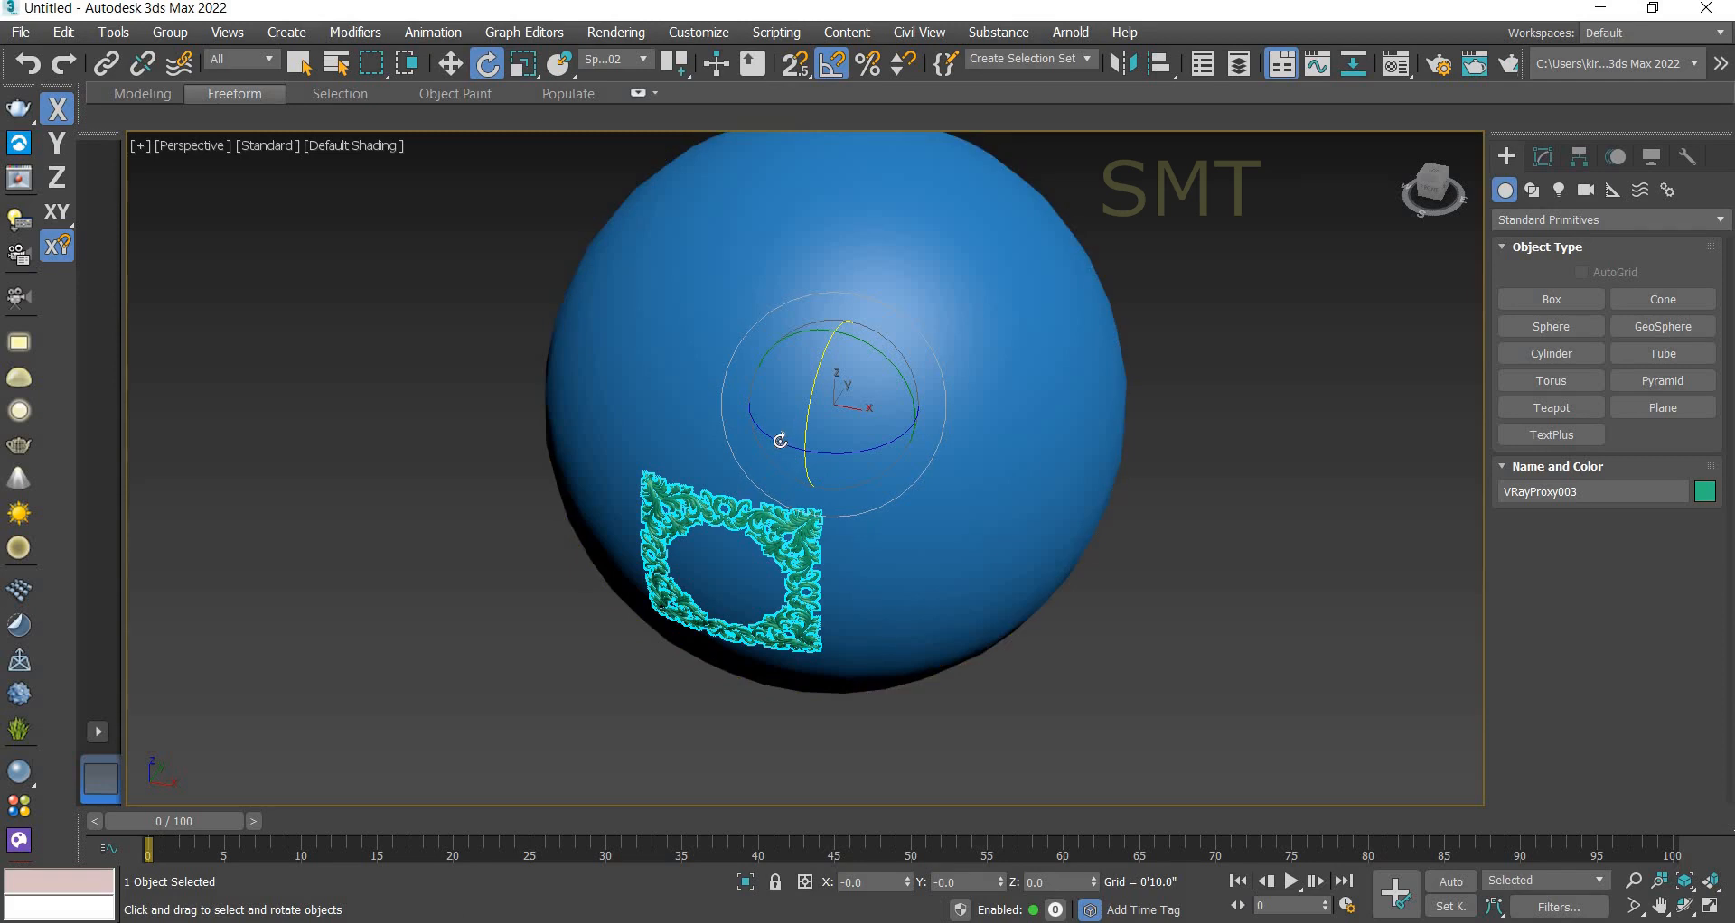
shift+drag(785, 444, 856, 440)
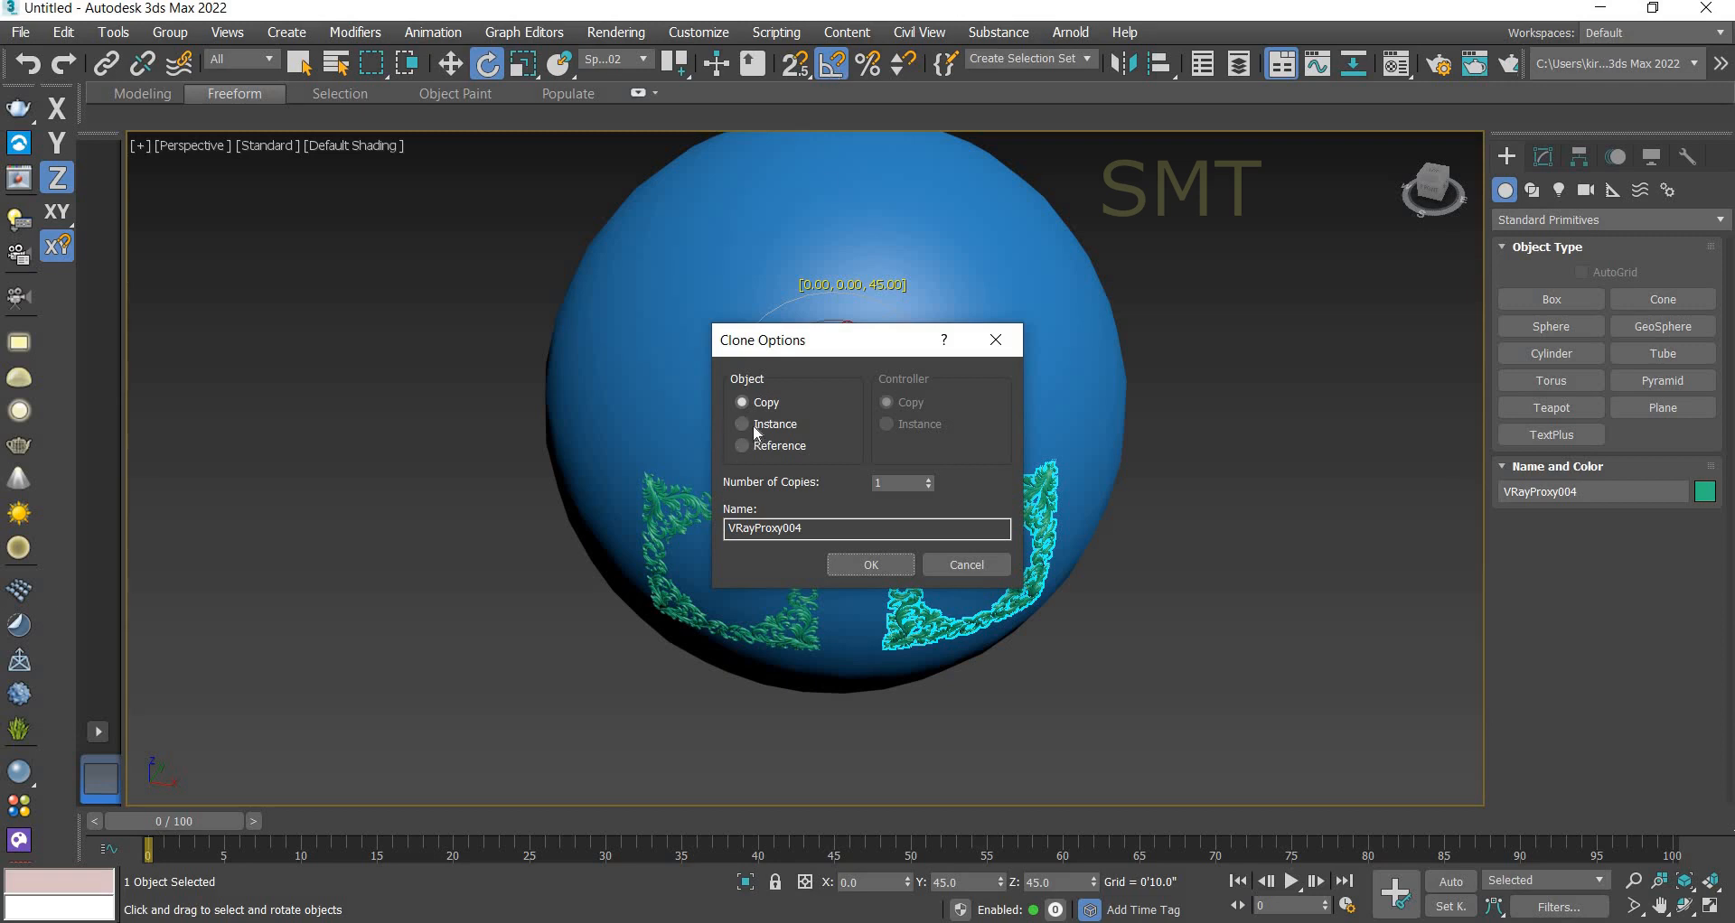
click(928, 479)
click(929, 479)
click(929, 479)
click(871, 568)
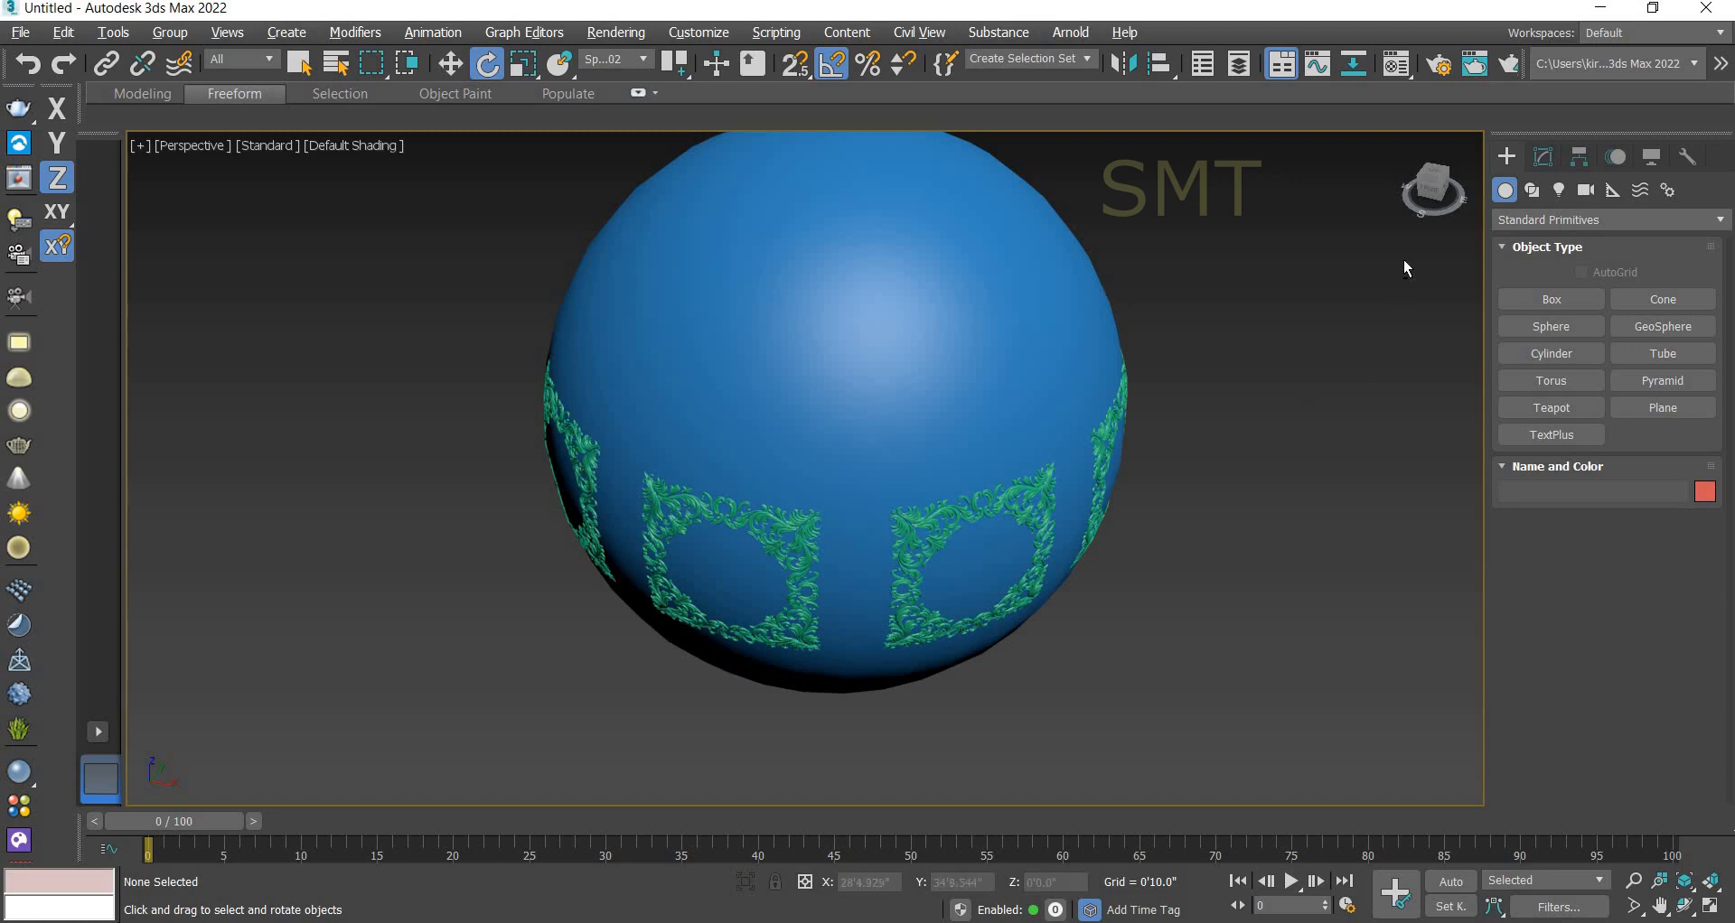
- Clone the original frame over the sphere at -45° intervals about X as seven instances, forming a vertical ring
alt+middle_drag(1241, 493, 1293, 526)
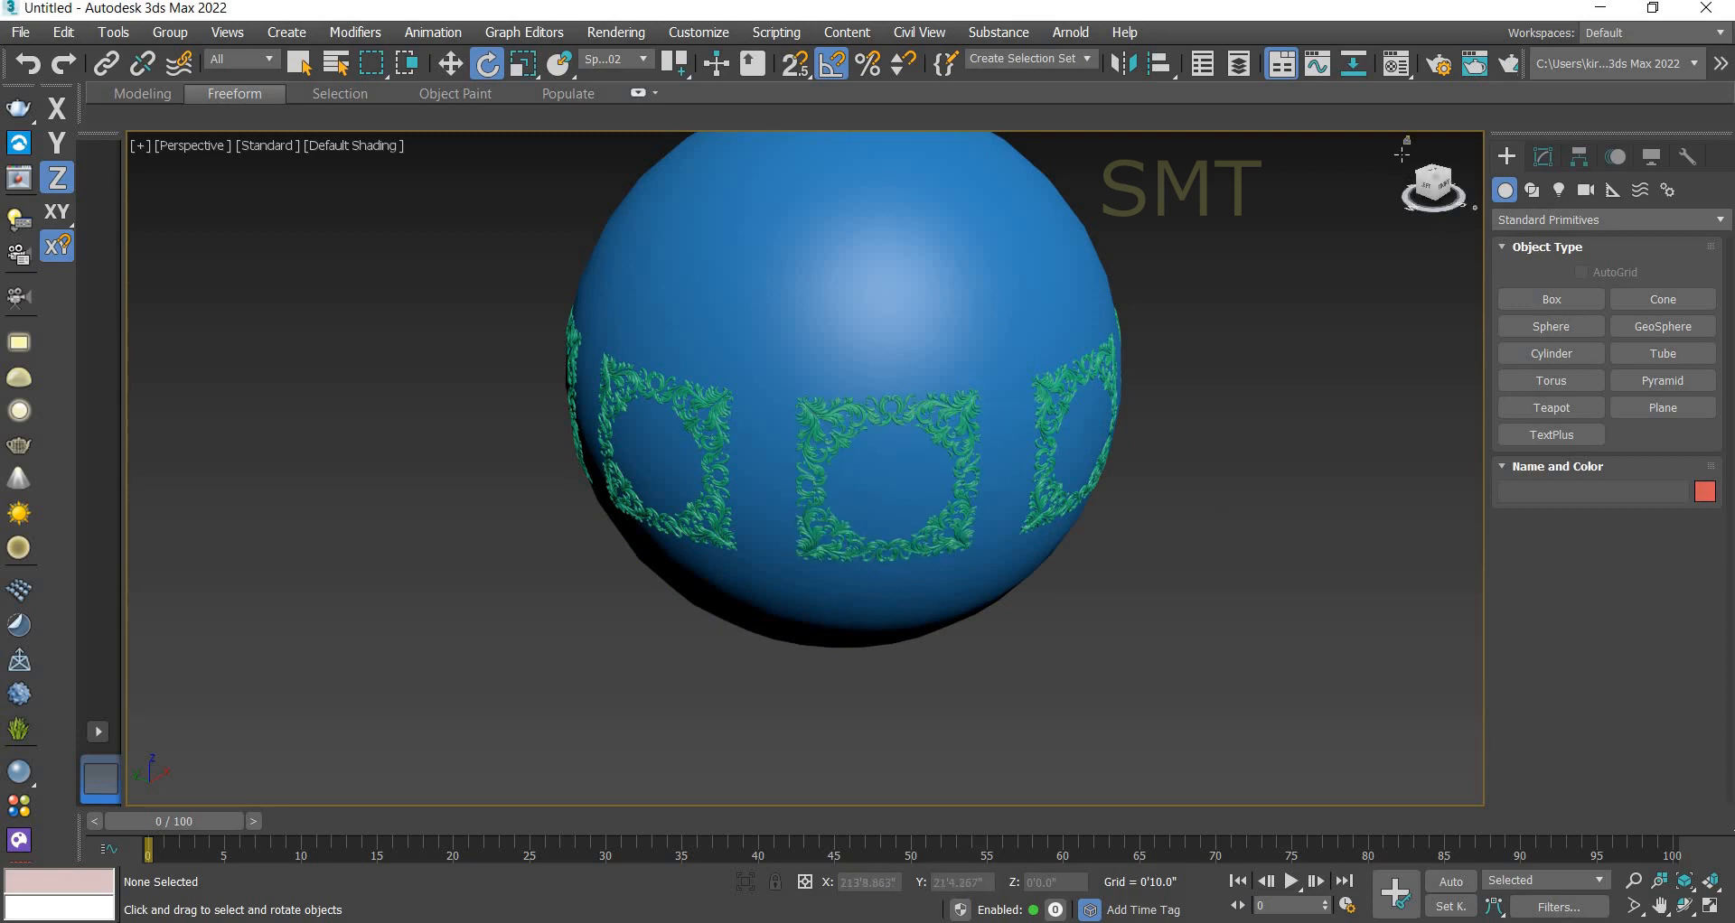
scroll(1021, 571, up, 5)
scroll(1021, 570, down, 6)
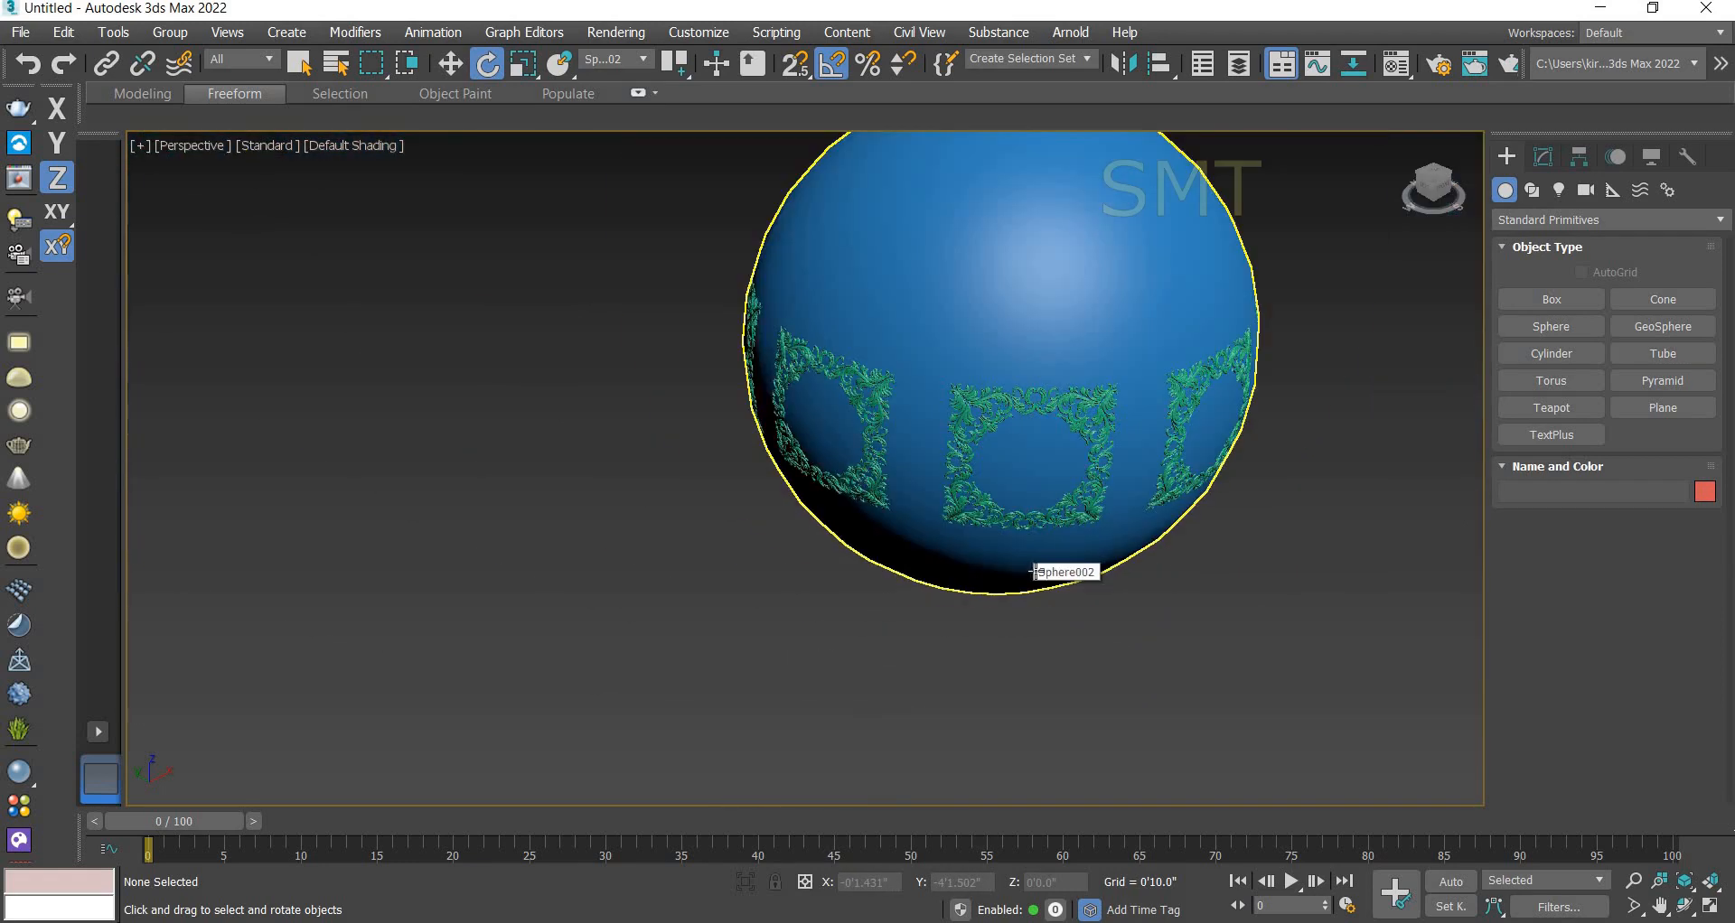
middle_drag(1285, 500, 970, 581)
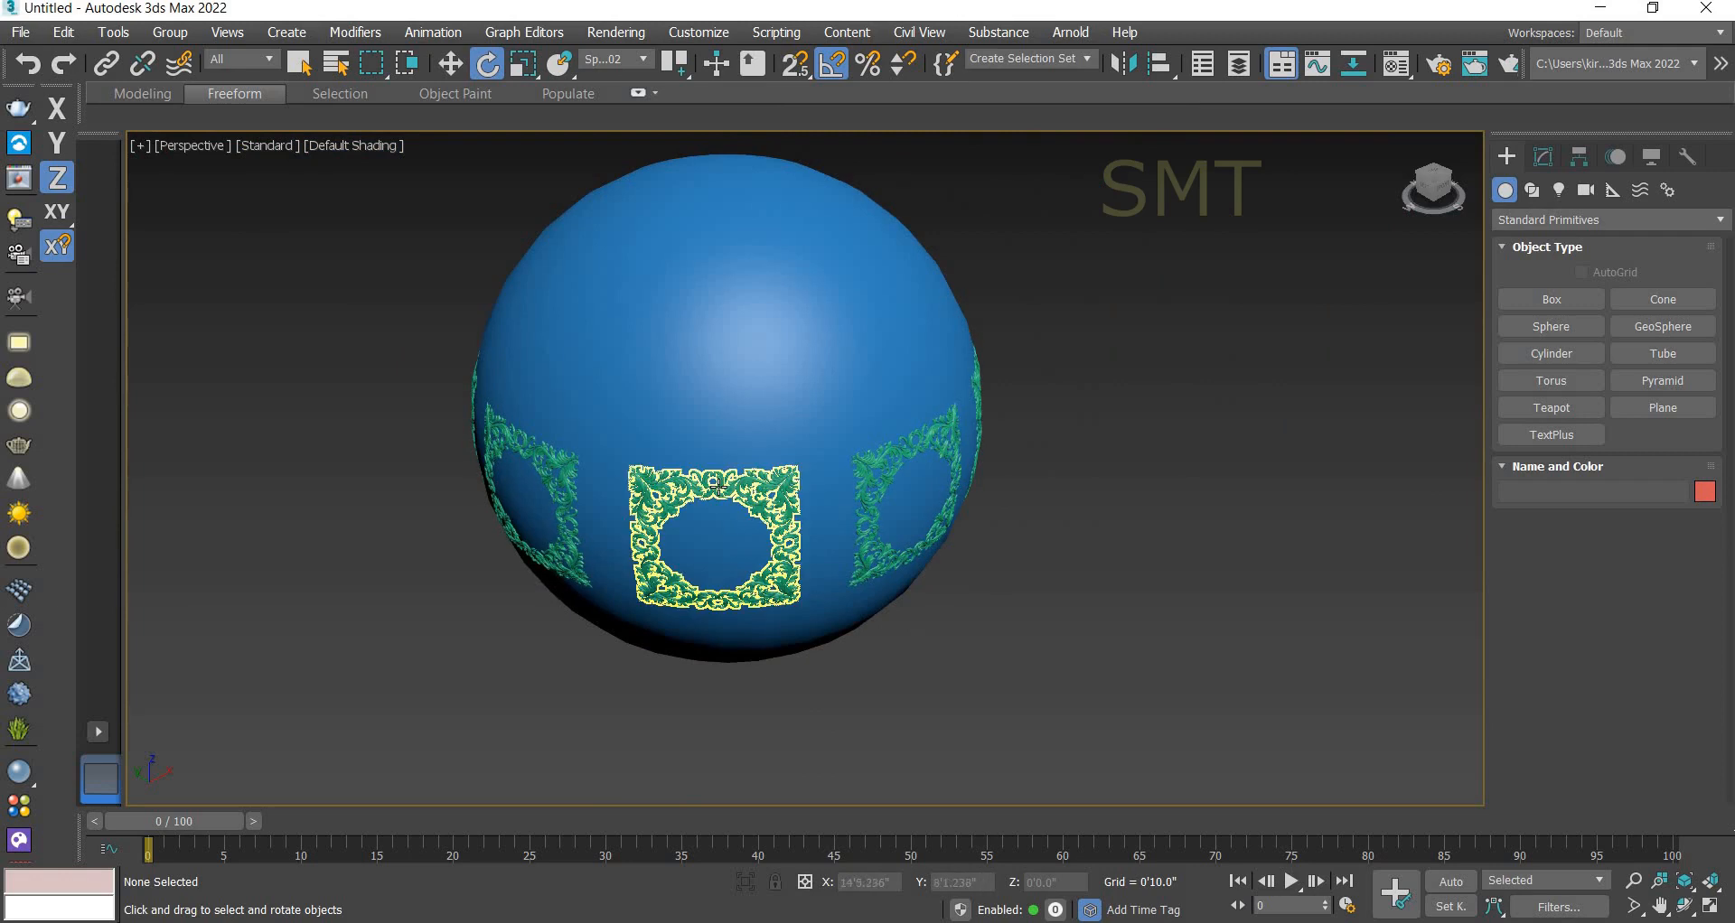
click(757, 593)
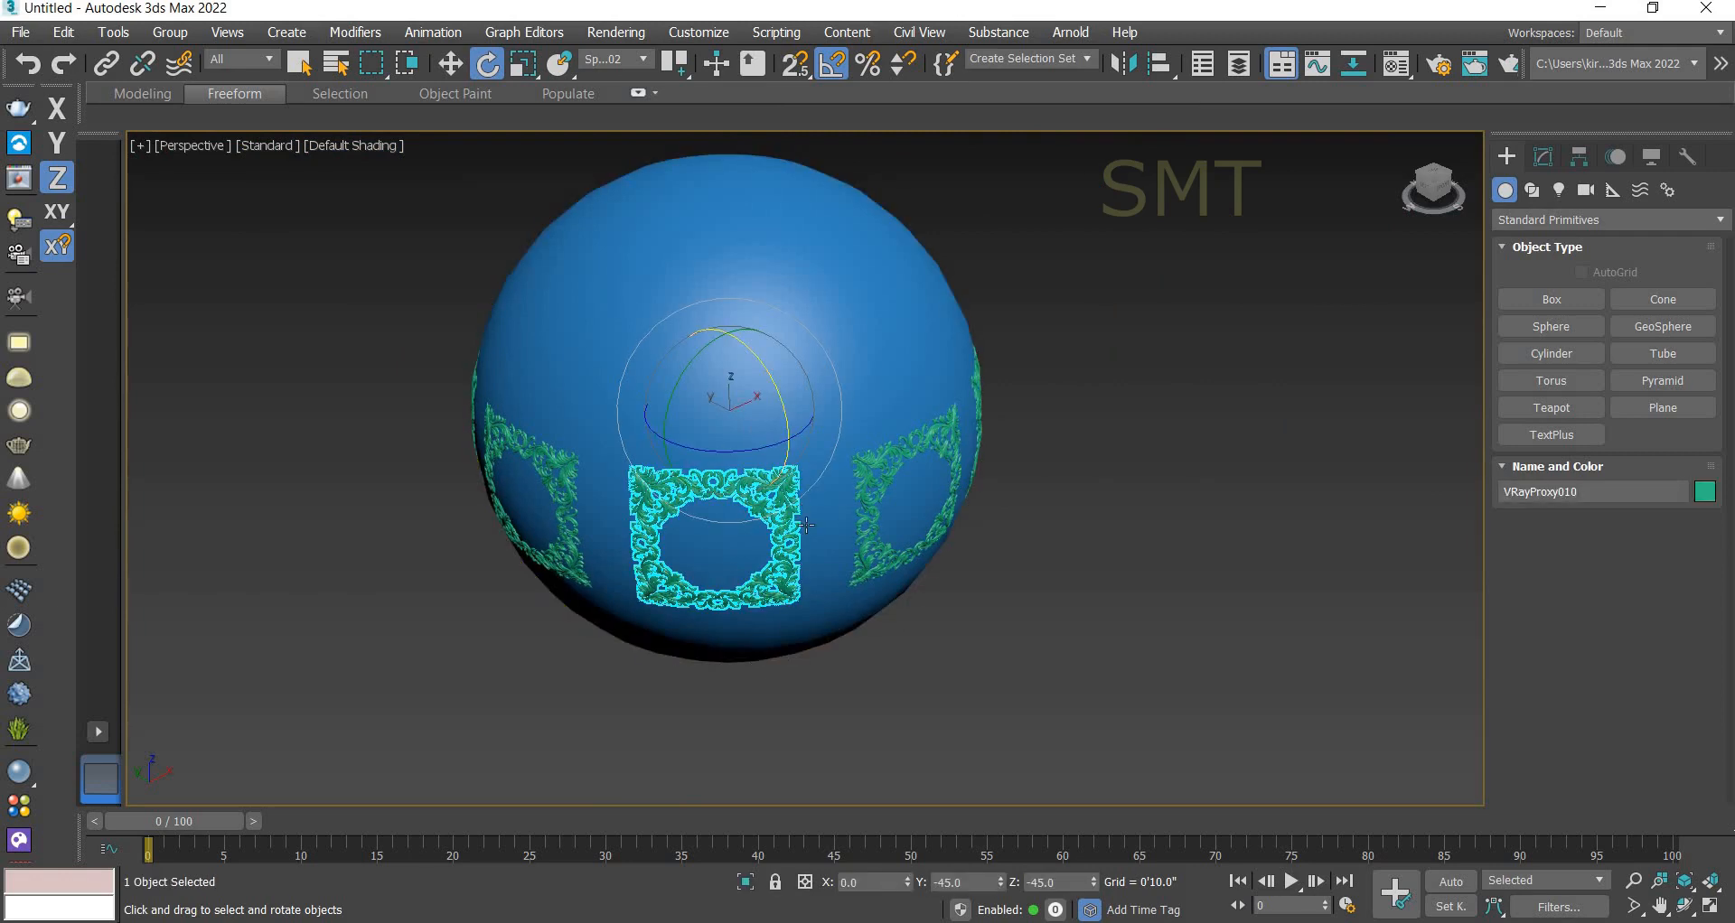
click(923, 441)
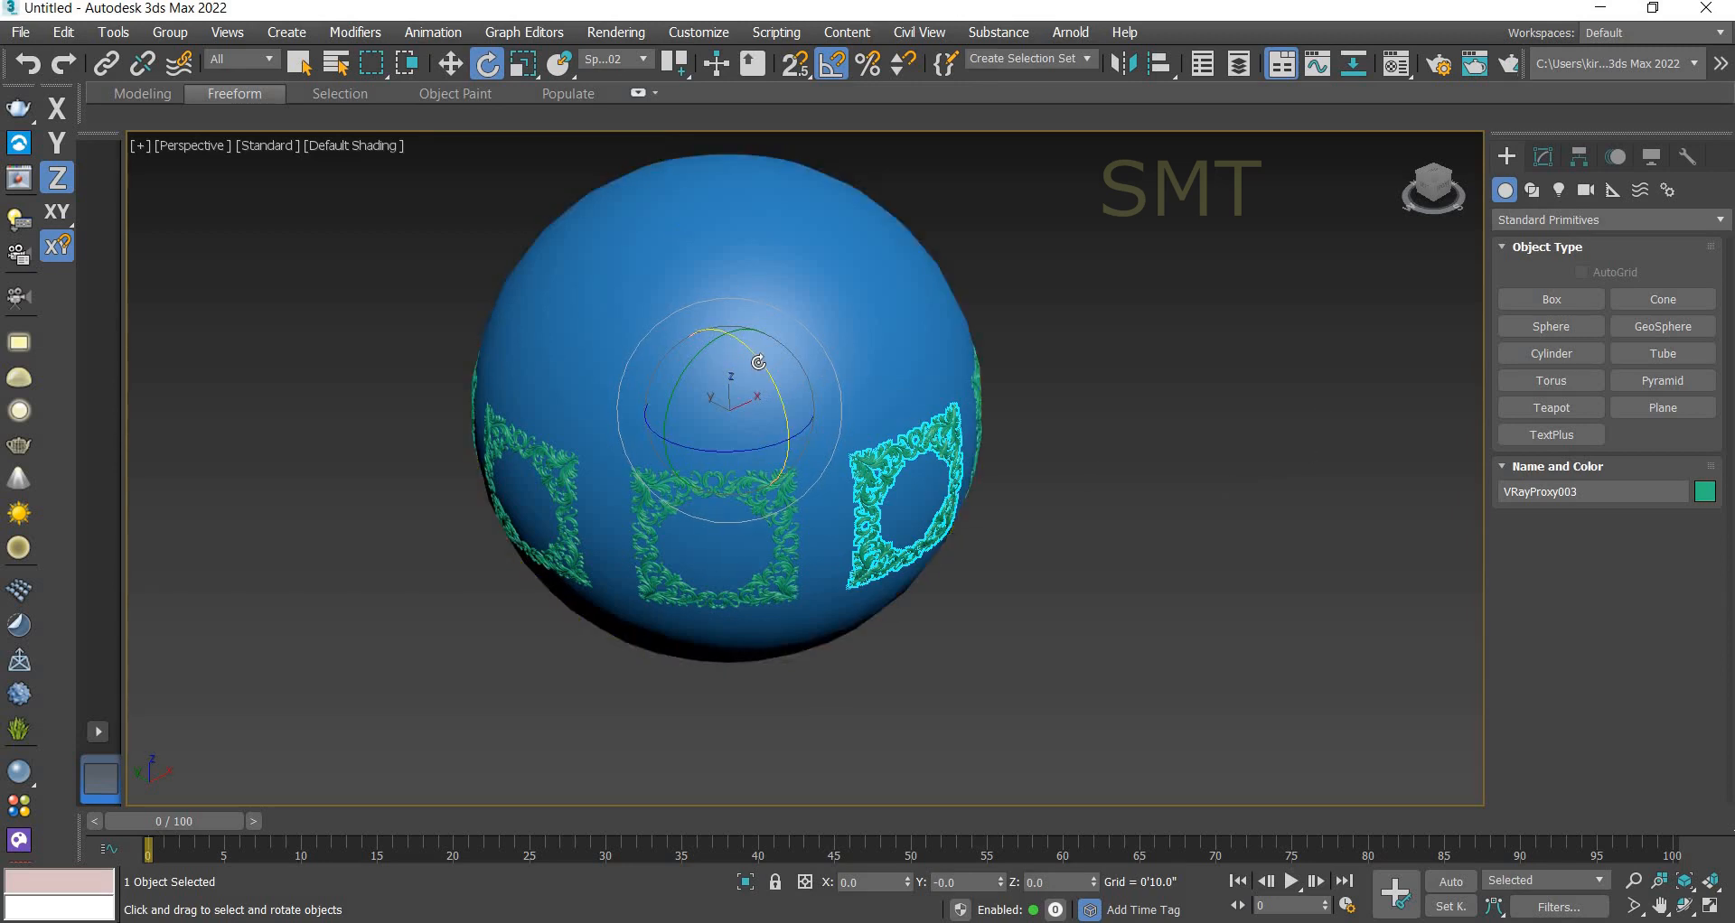
shift+drag(757, 360, 761, 365)
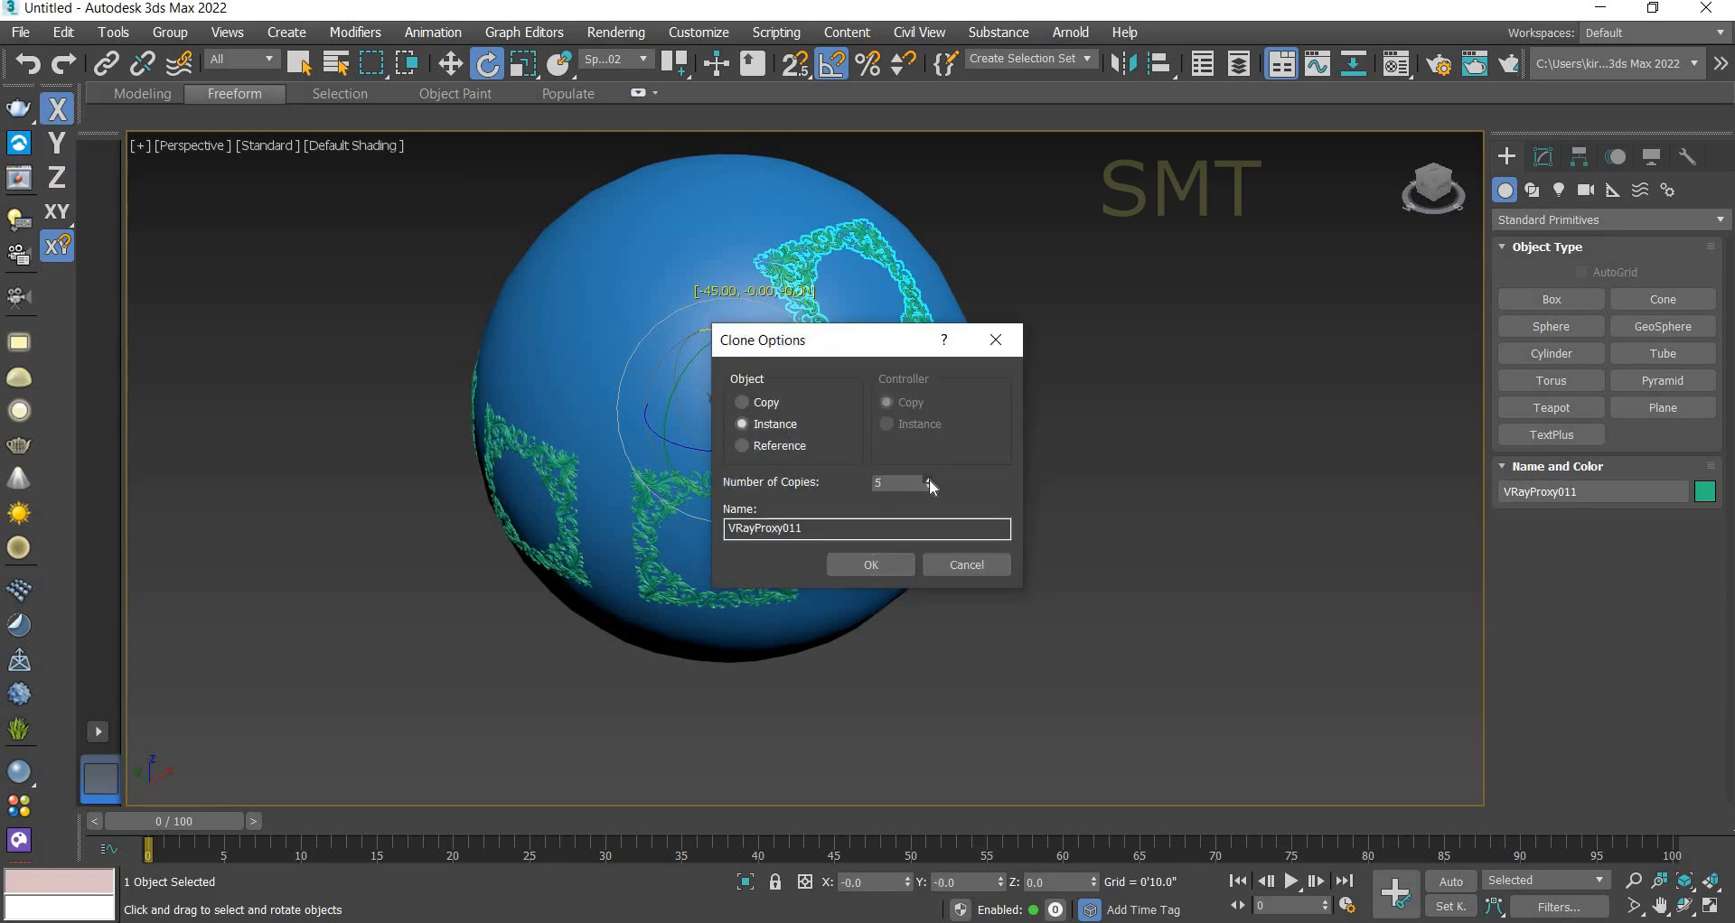
click(886, 565)
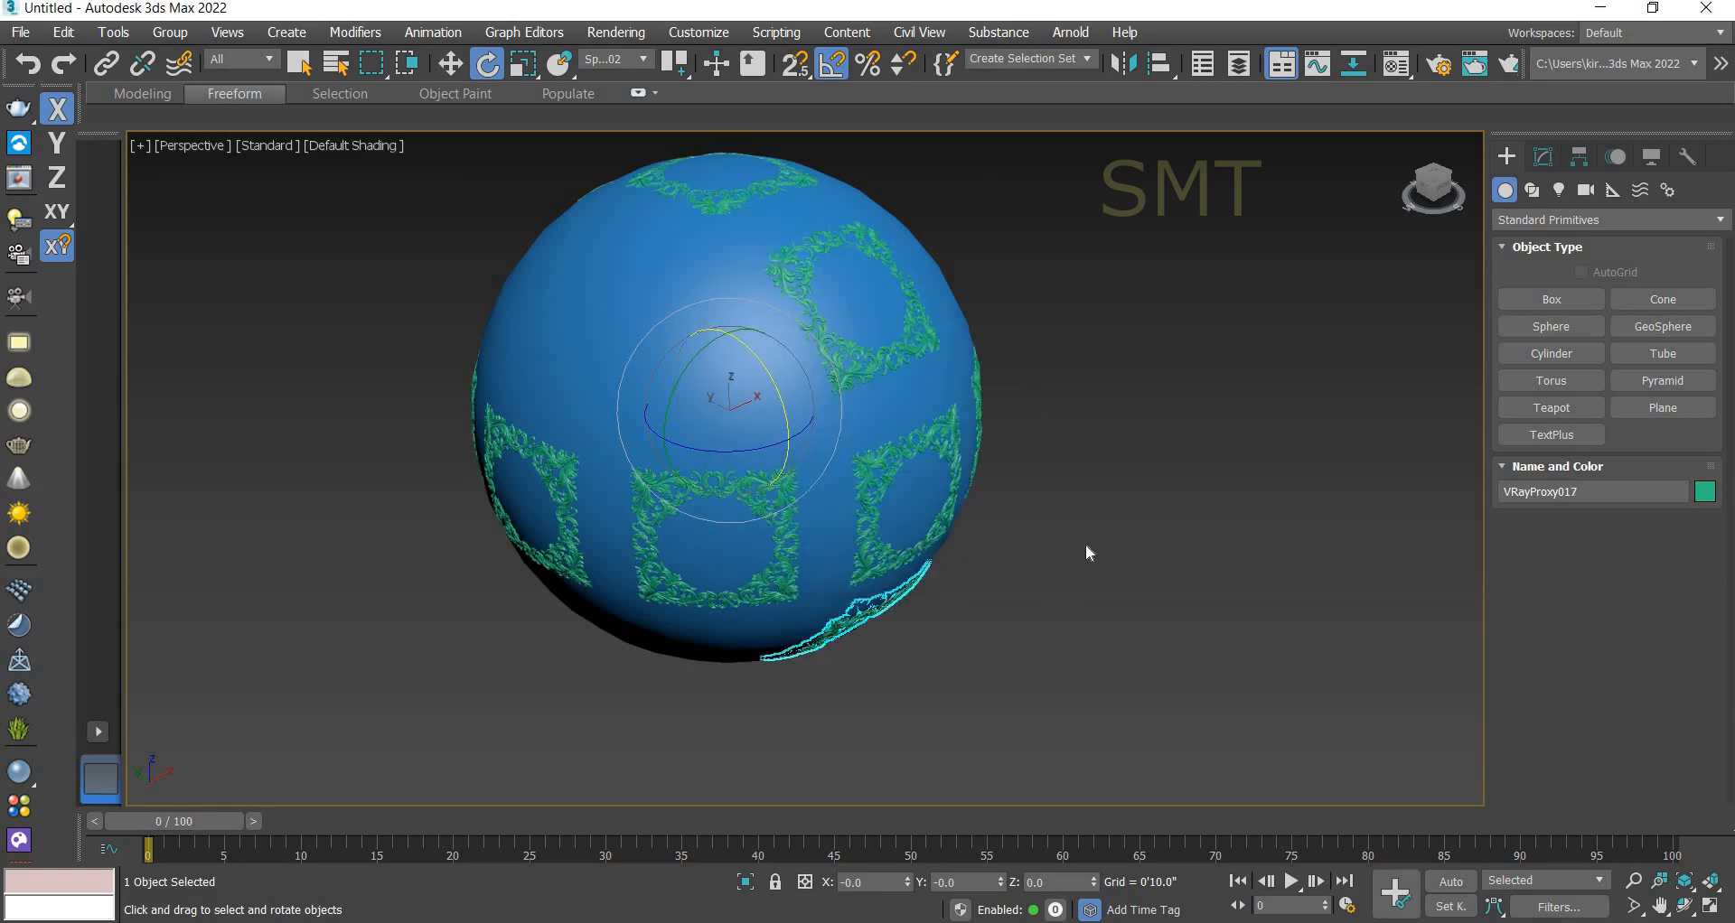
click(1086, 543)
- Clone the frame on the sphere's side, 90° from the original, as one instance rotated 45° upward about Y
alt+middle_drag(847, 616, 847, 616)
alt+middle_drag(1152, 373, 1152, 373)
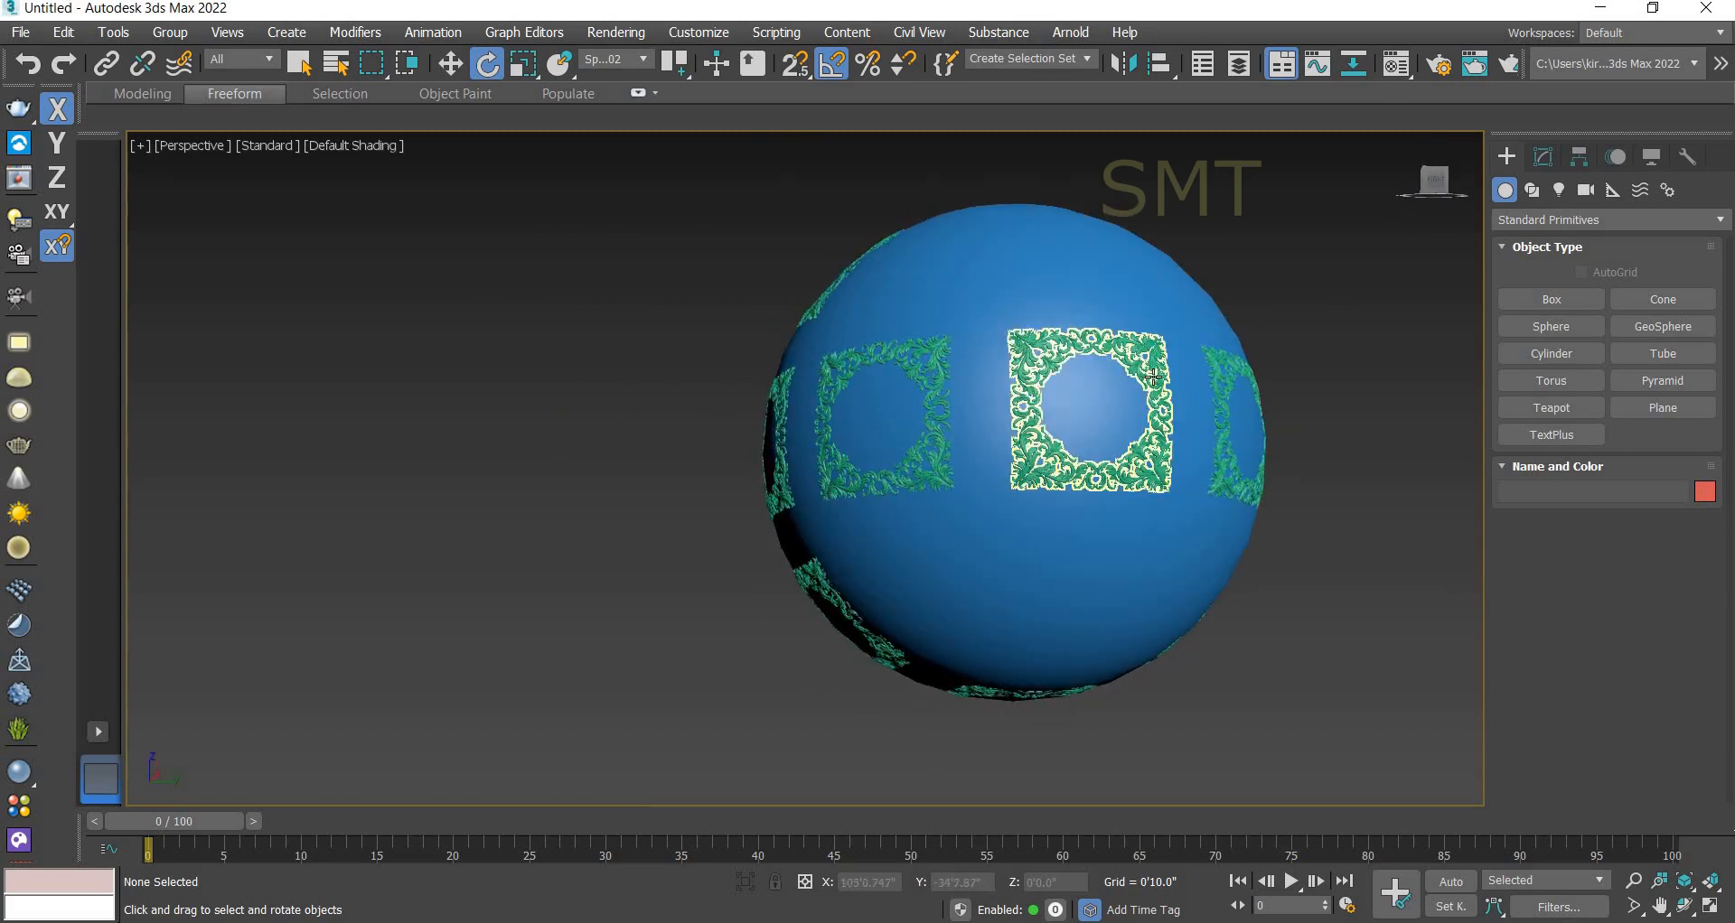
click(1152, 377)
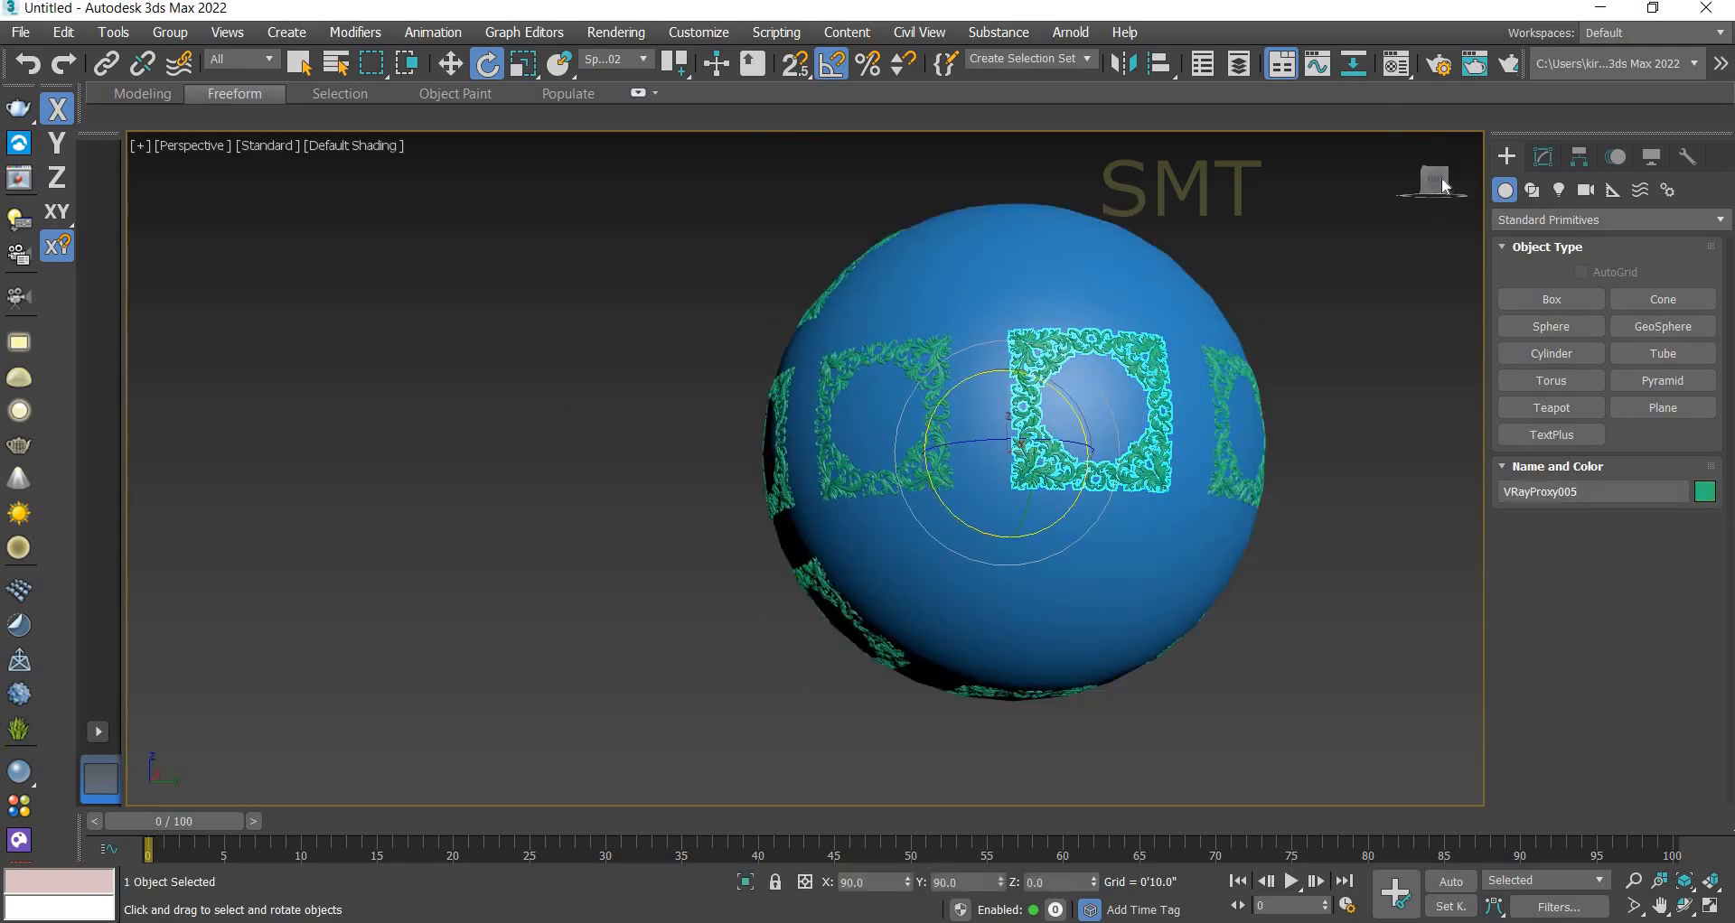
alt+middle_drag(1091, 409, 1093, 407)
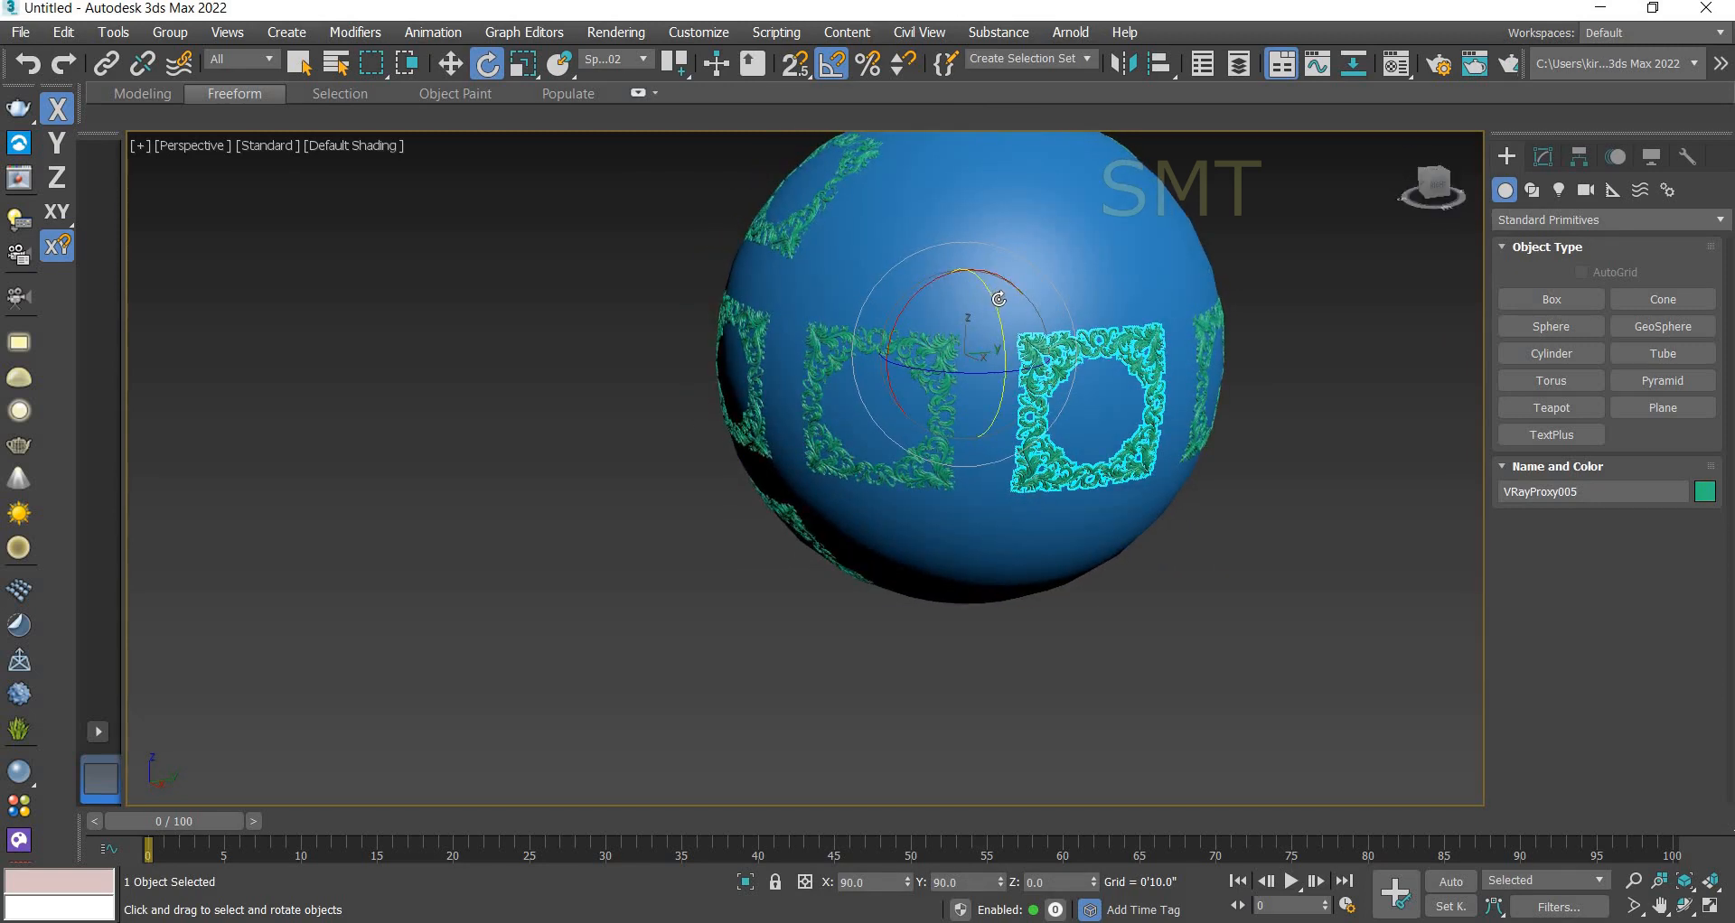
shift+drag(991, 295, 1003, 271)
click(870, 566)
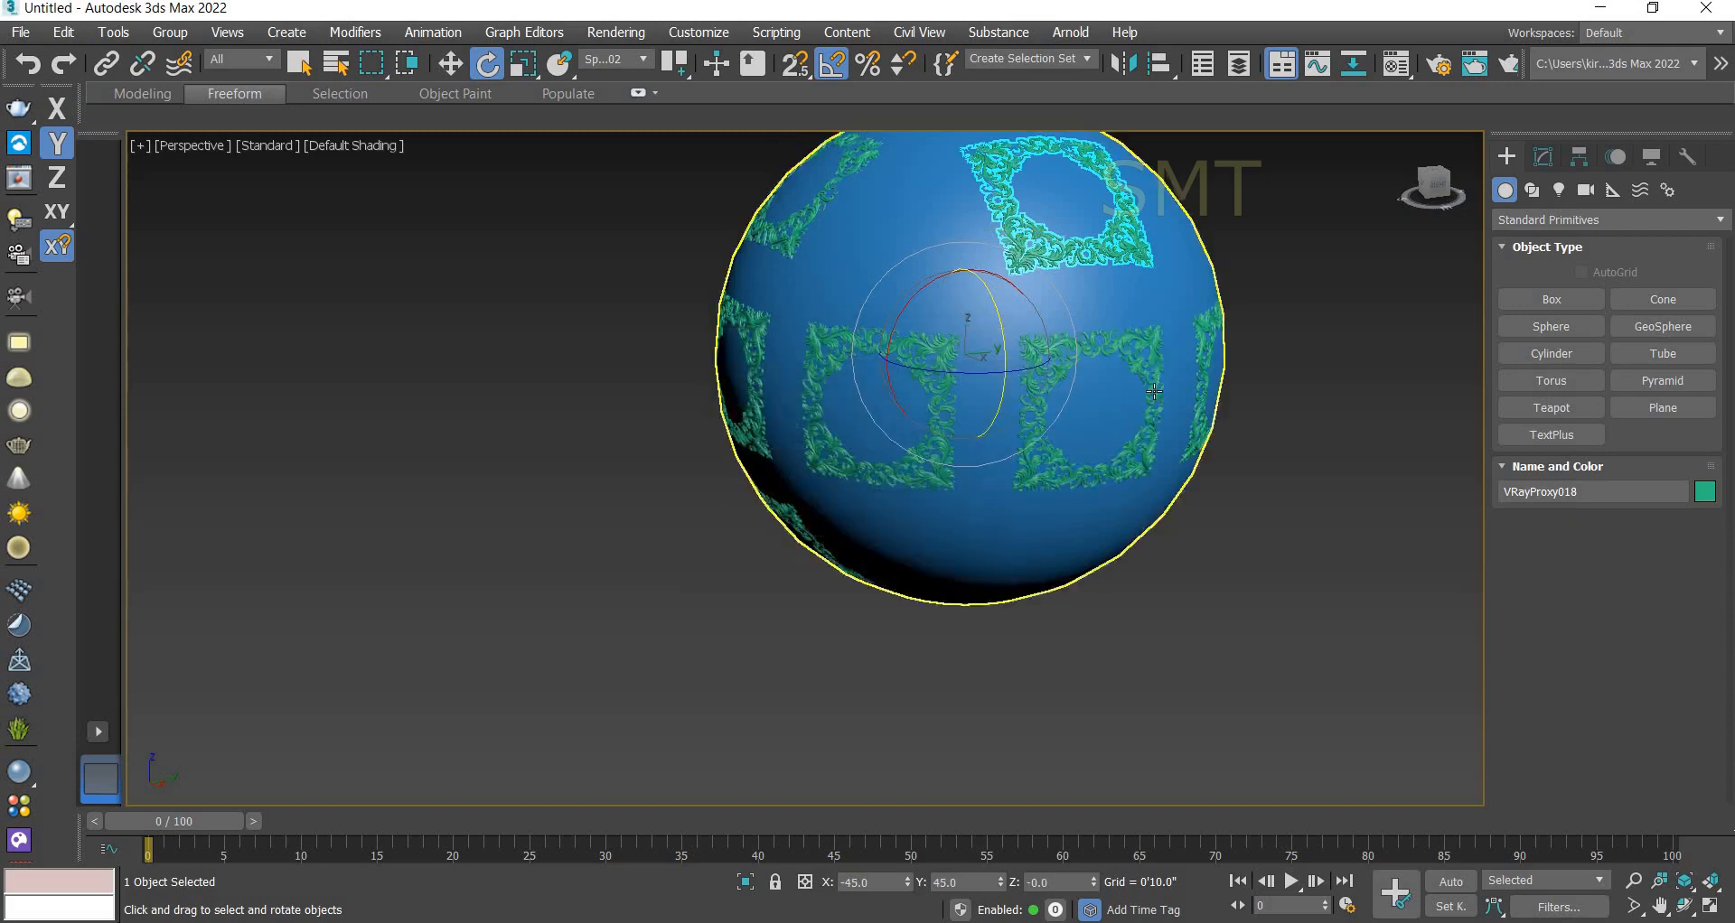
- Clone the same side frame as one instance rotated 45° downward about Y, and clear the selection
click(1157, 449)
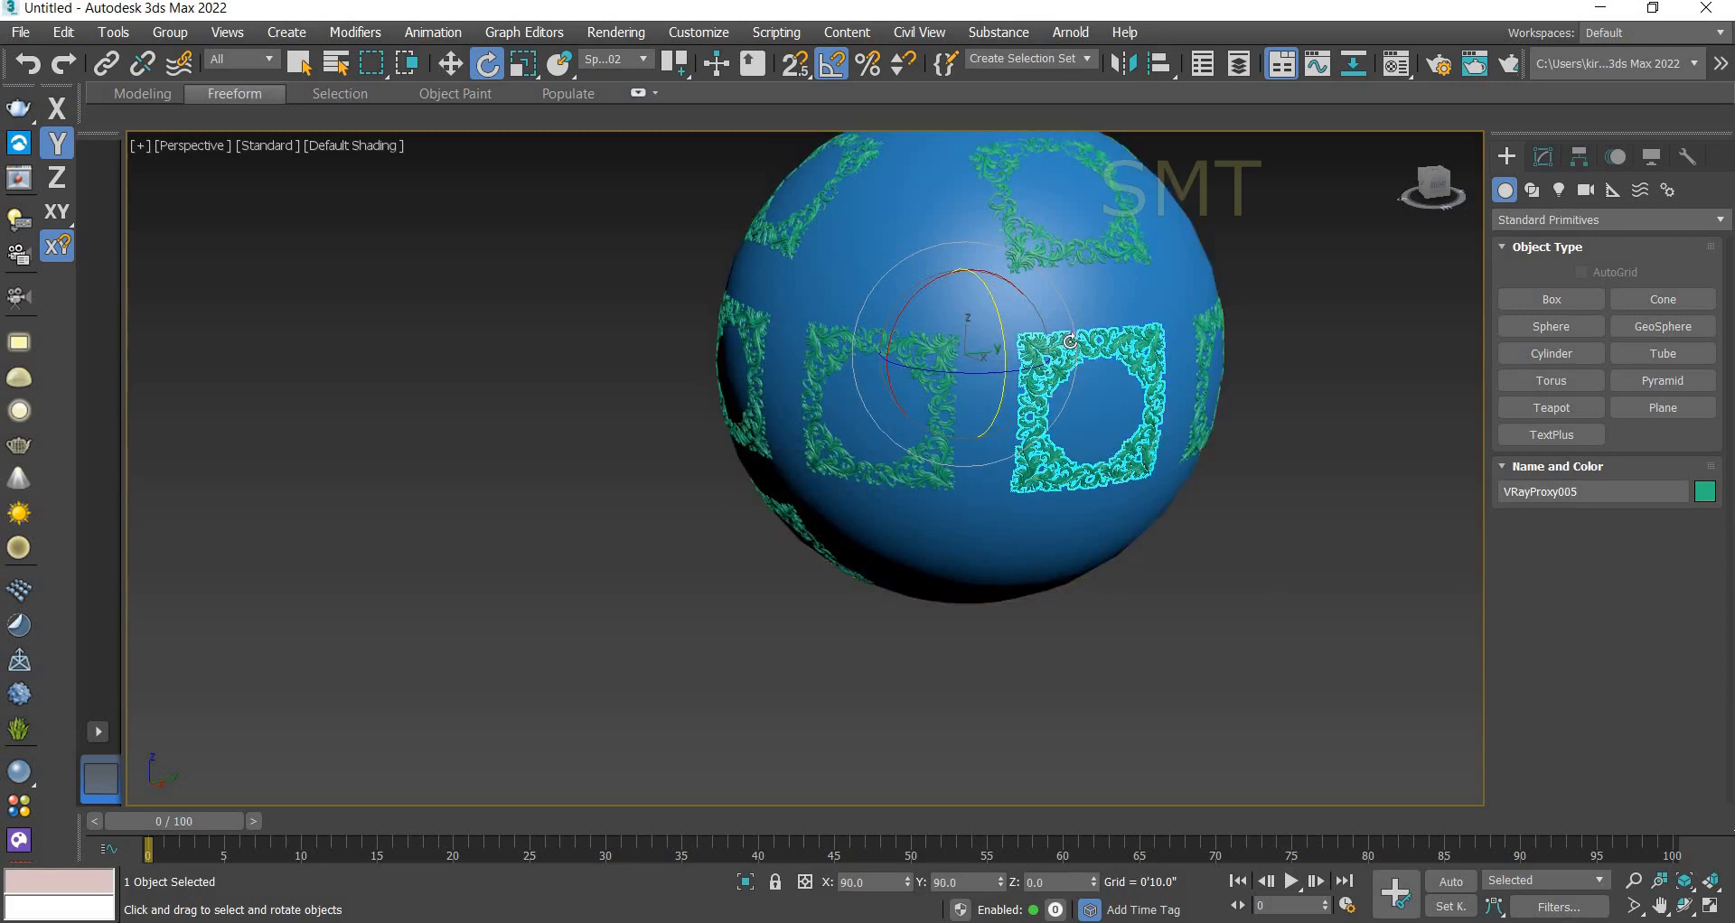
shift+drag(996, 323, 999, 330)
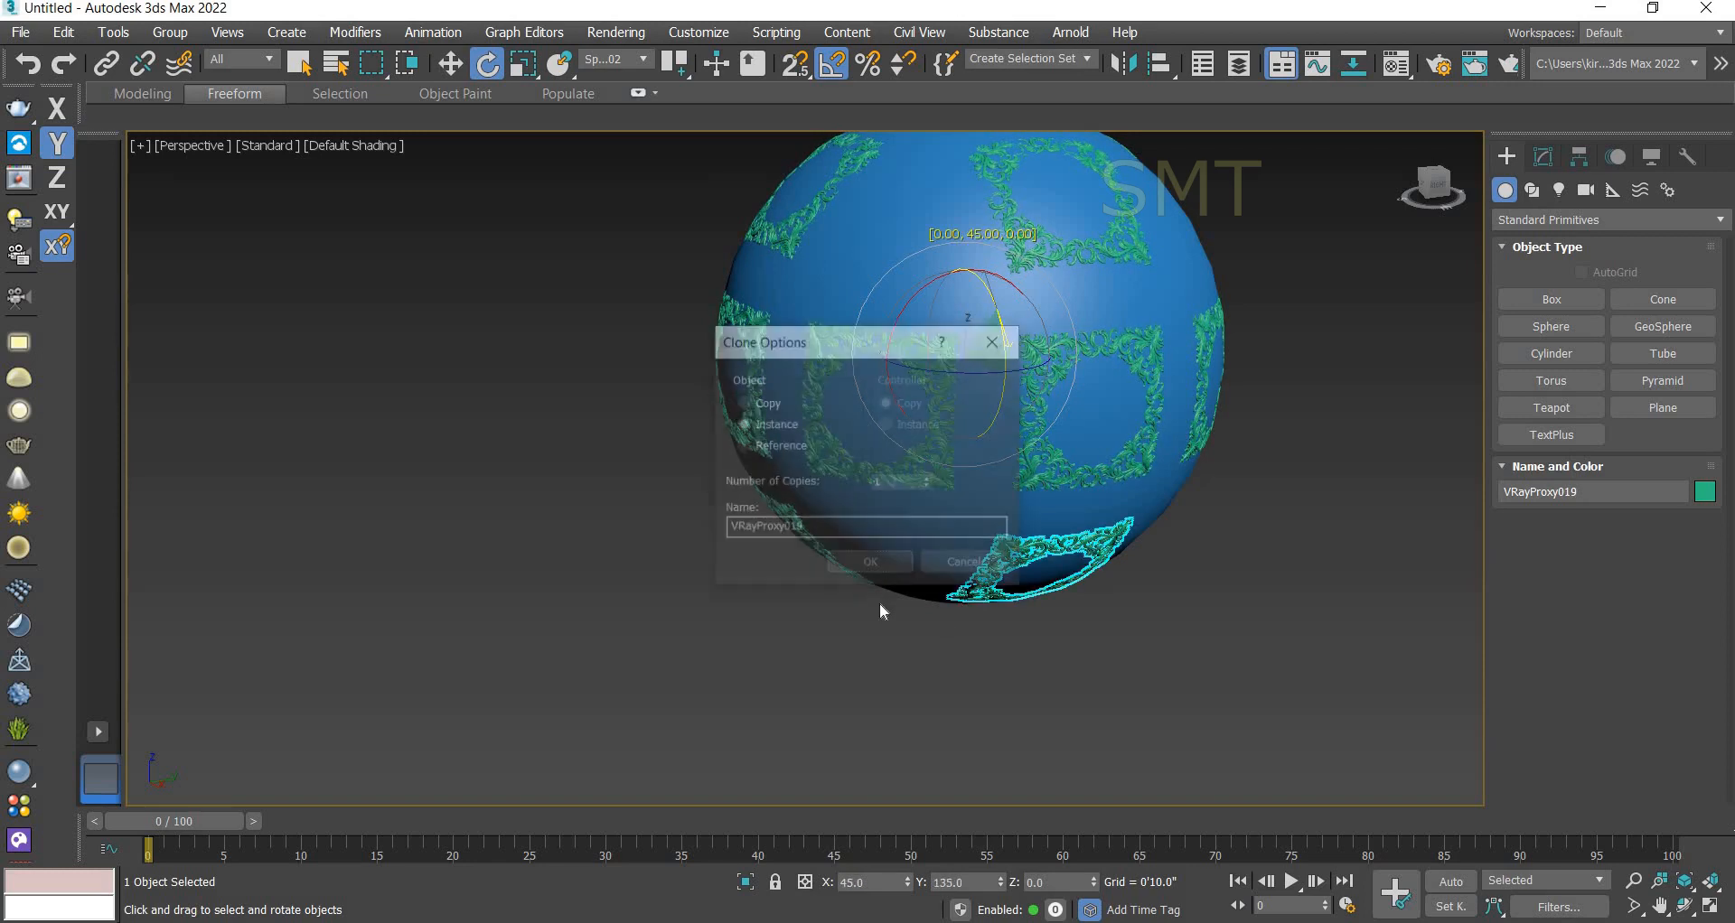
click(870, 561)
click(1279, 565)
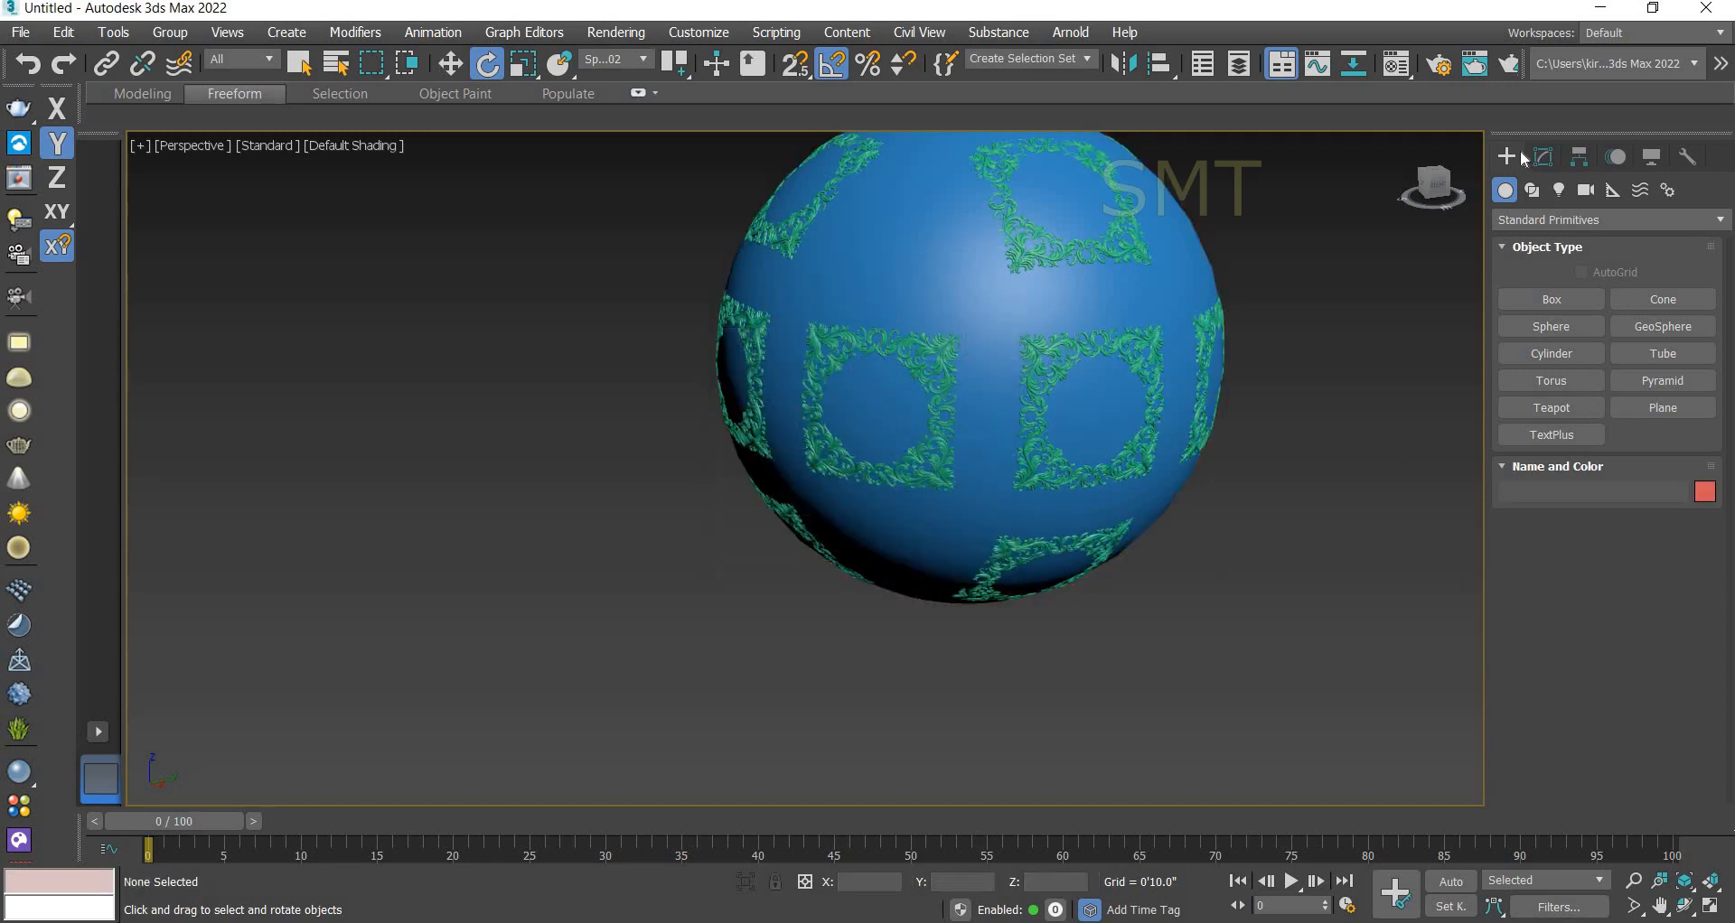
click(1436, 186)
alt+middle_drag(1039, 564, 1360, 283)
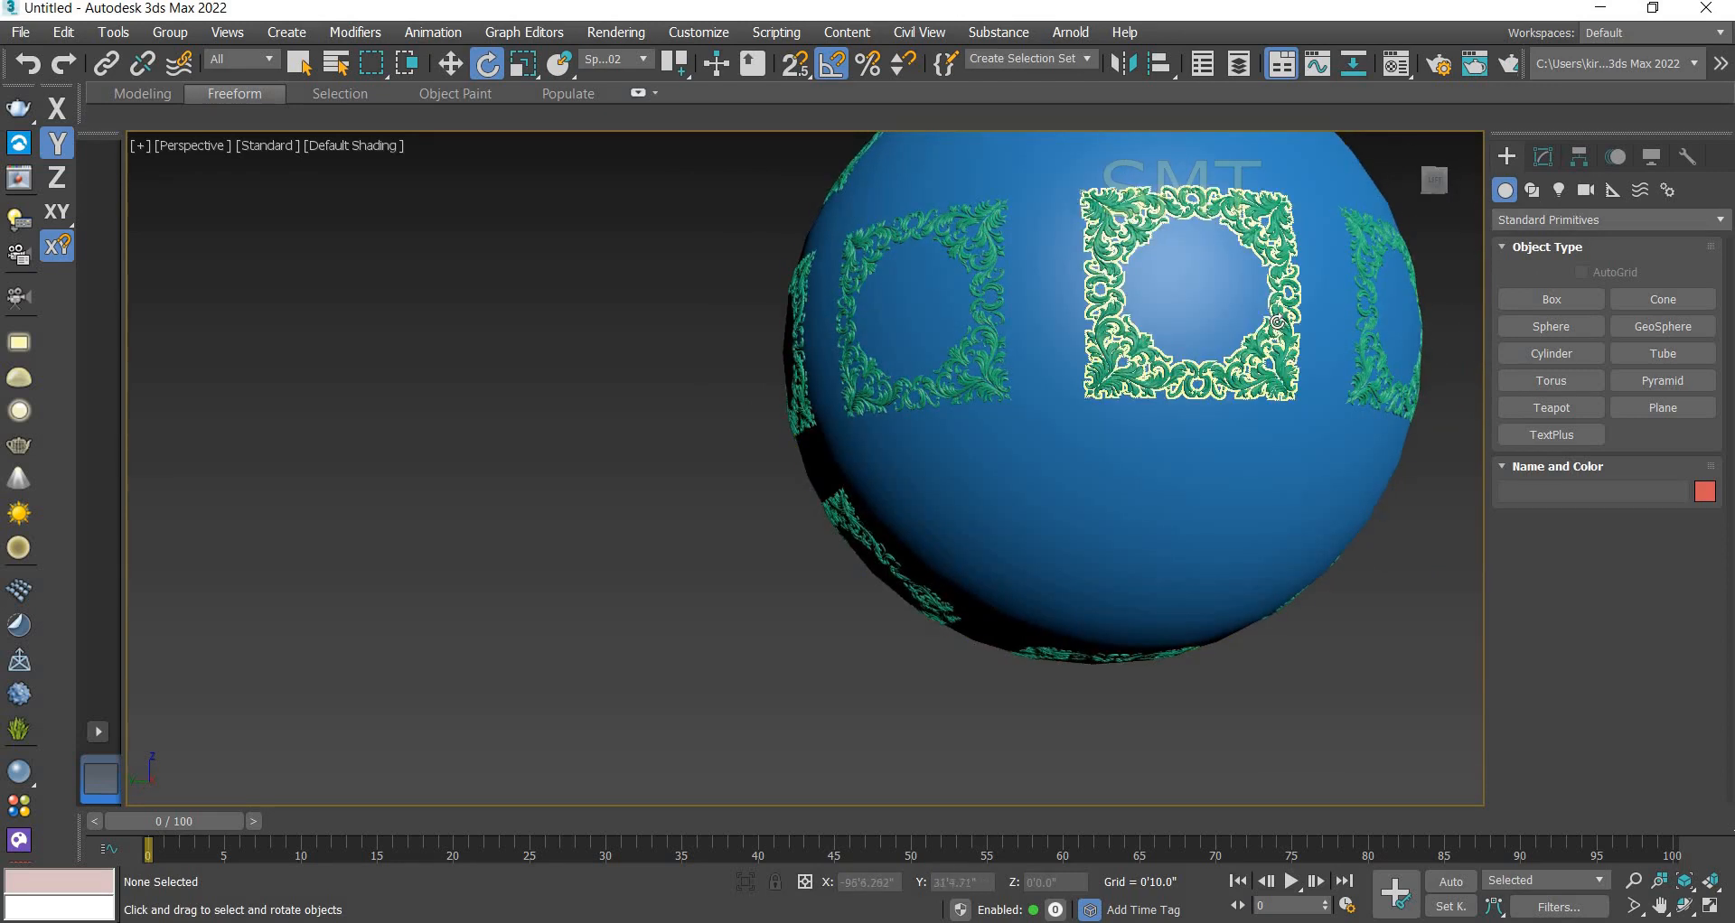
click(1164, 341)
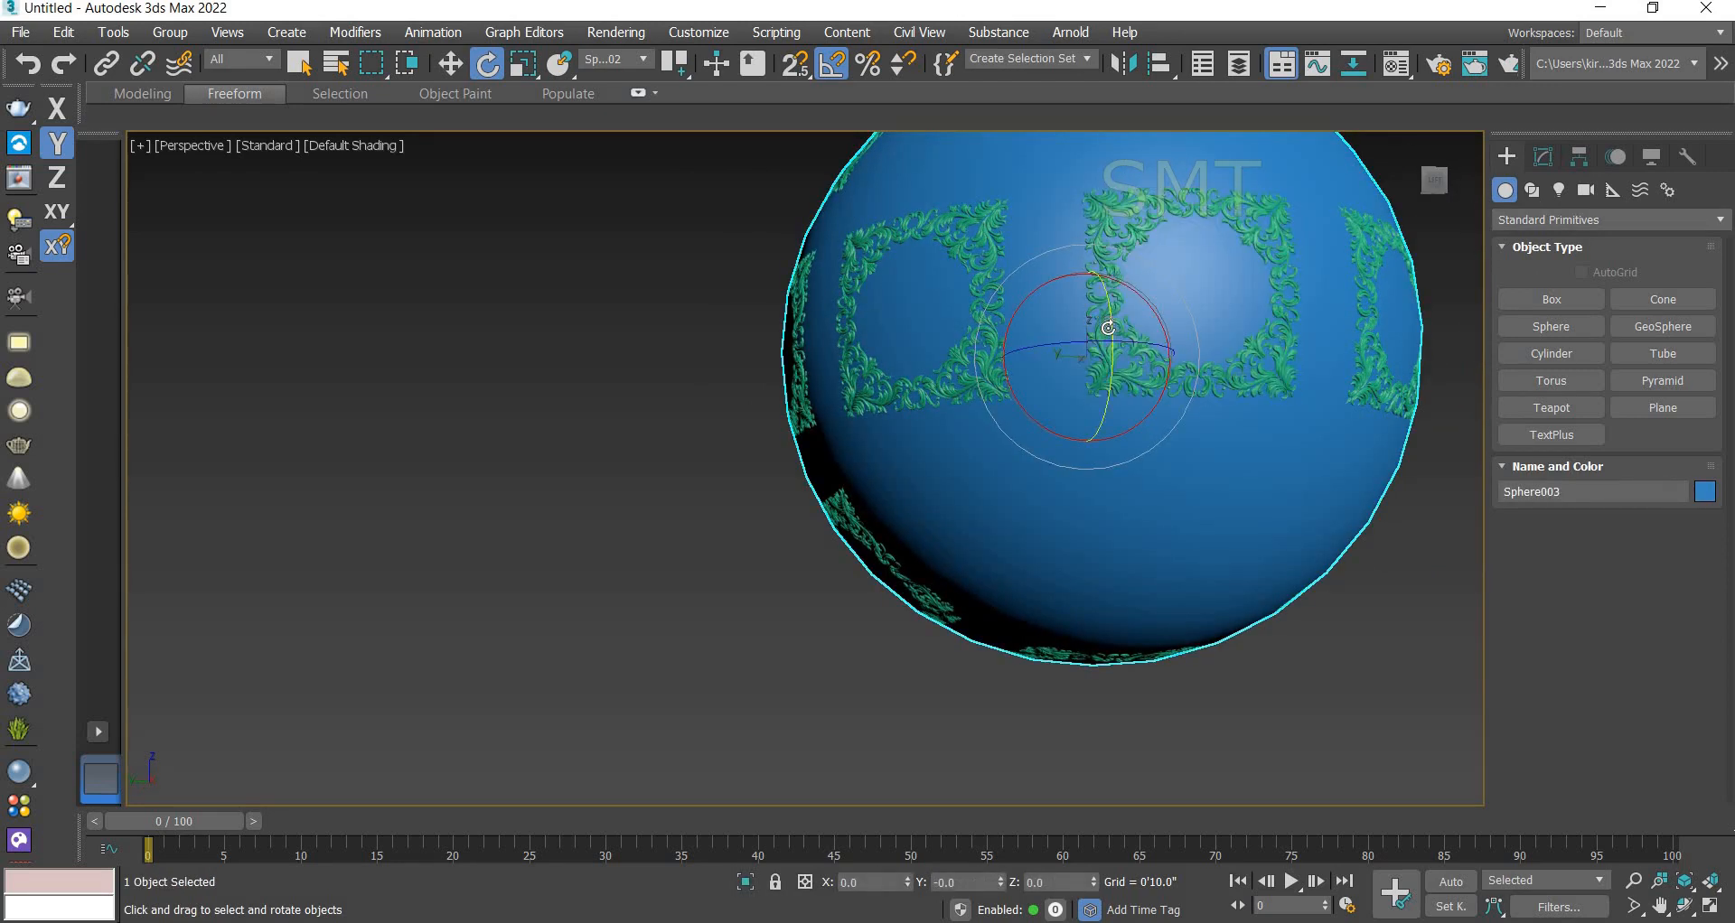
mouse_move(1108, 329)
shift+mouse_down()
mouse_move(1291, 328)
mouse_move(1129, 414)
shift+mouse_up()
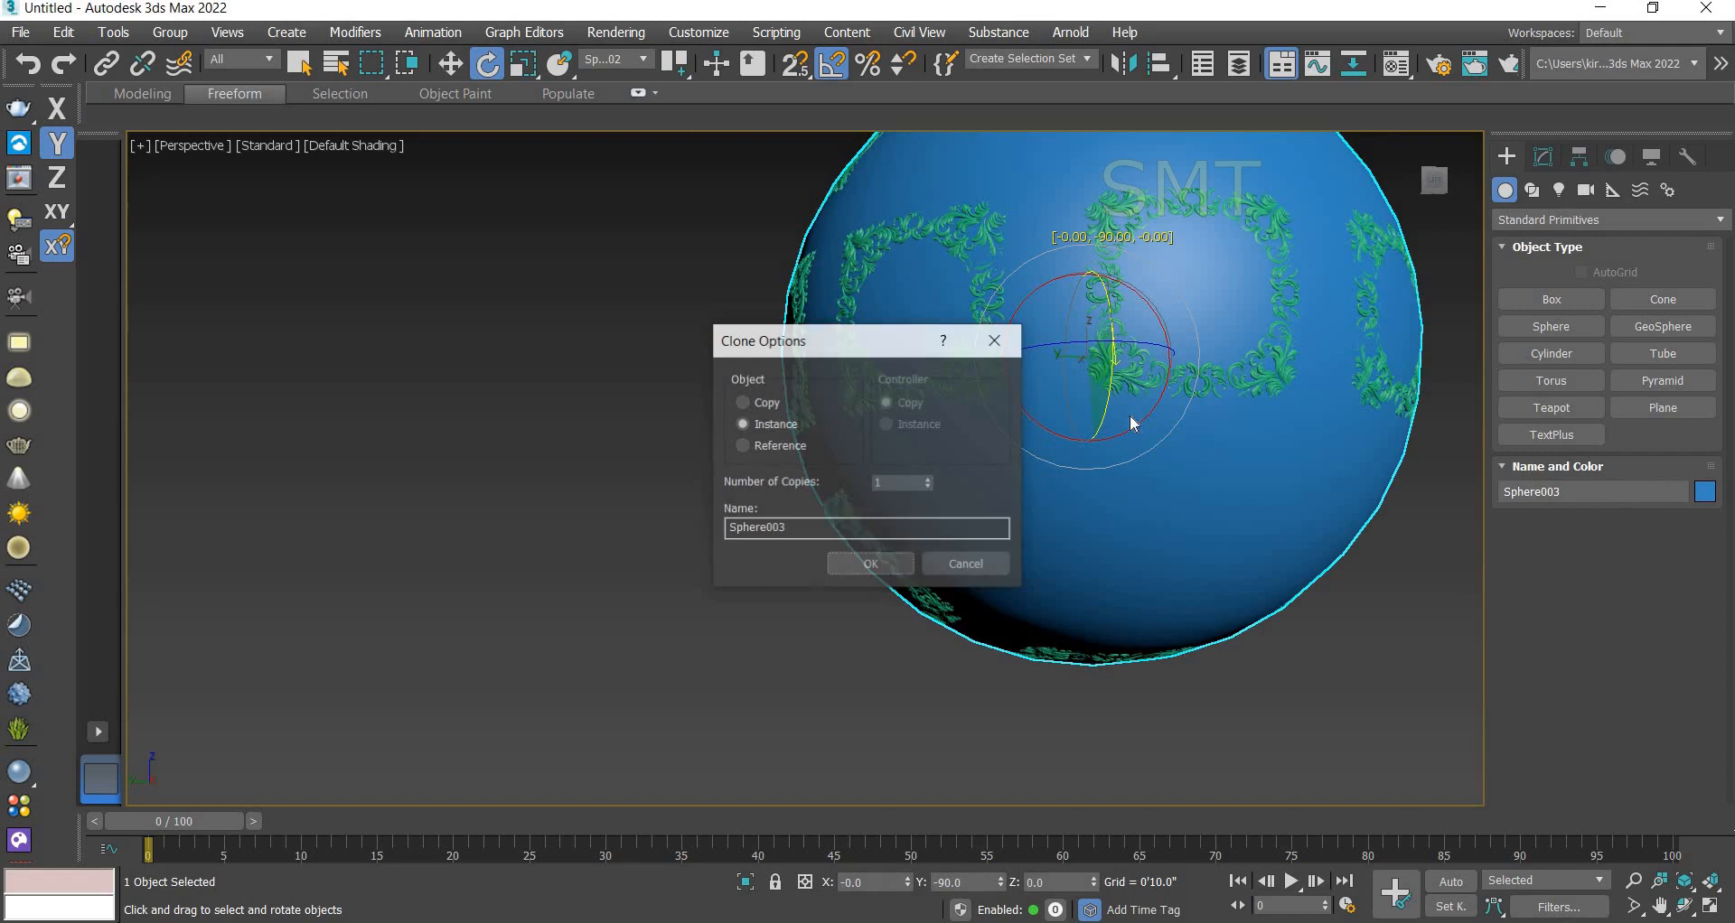
click(948, 564)
- Clone the equatorial frame on the sphere's opposite side as one instance rotated 45° downward about Y
click(1285, 372)
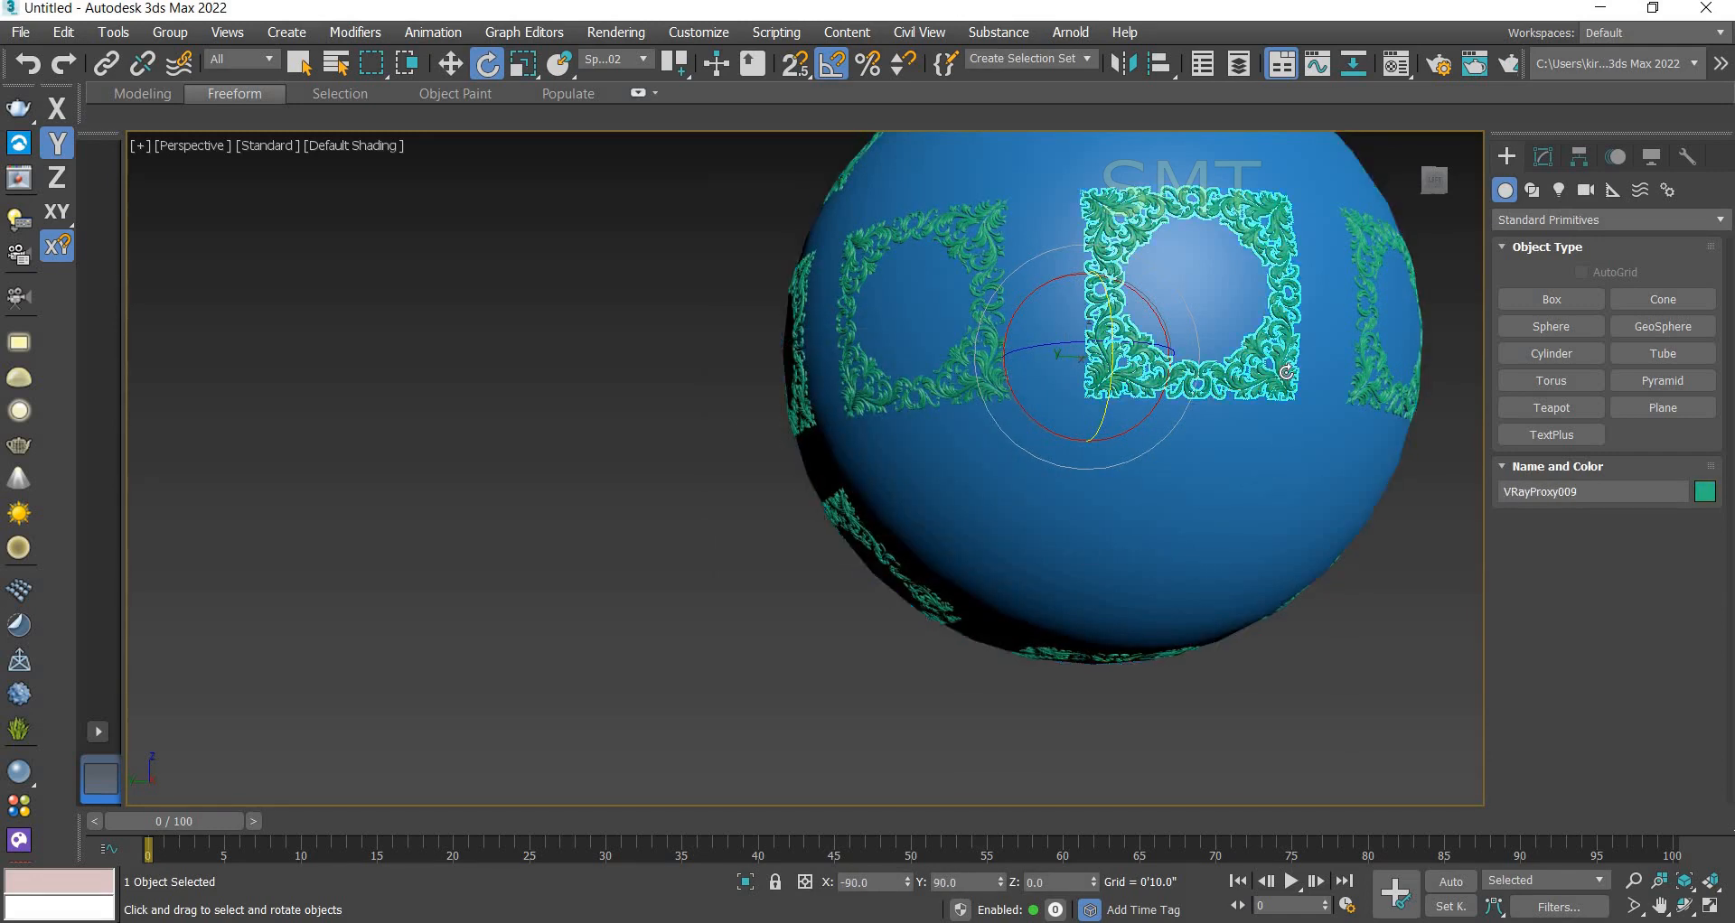
shift+drag(1107, 313, 965, 504)
key(Escape)
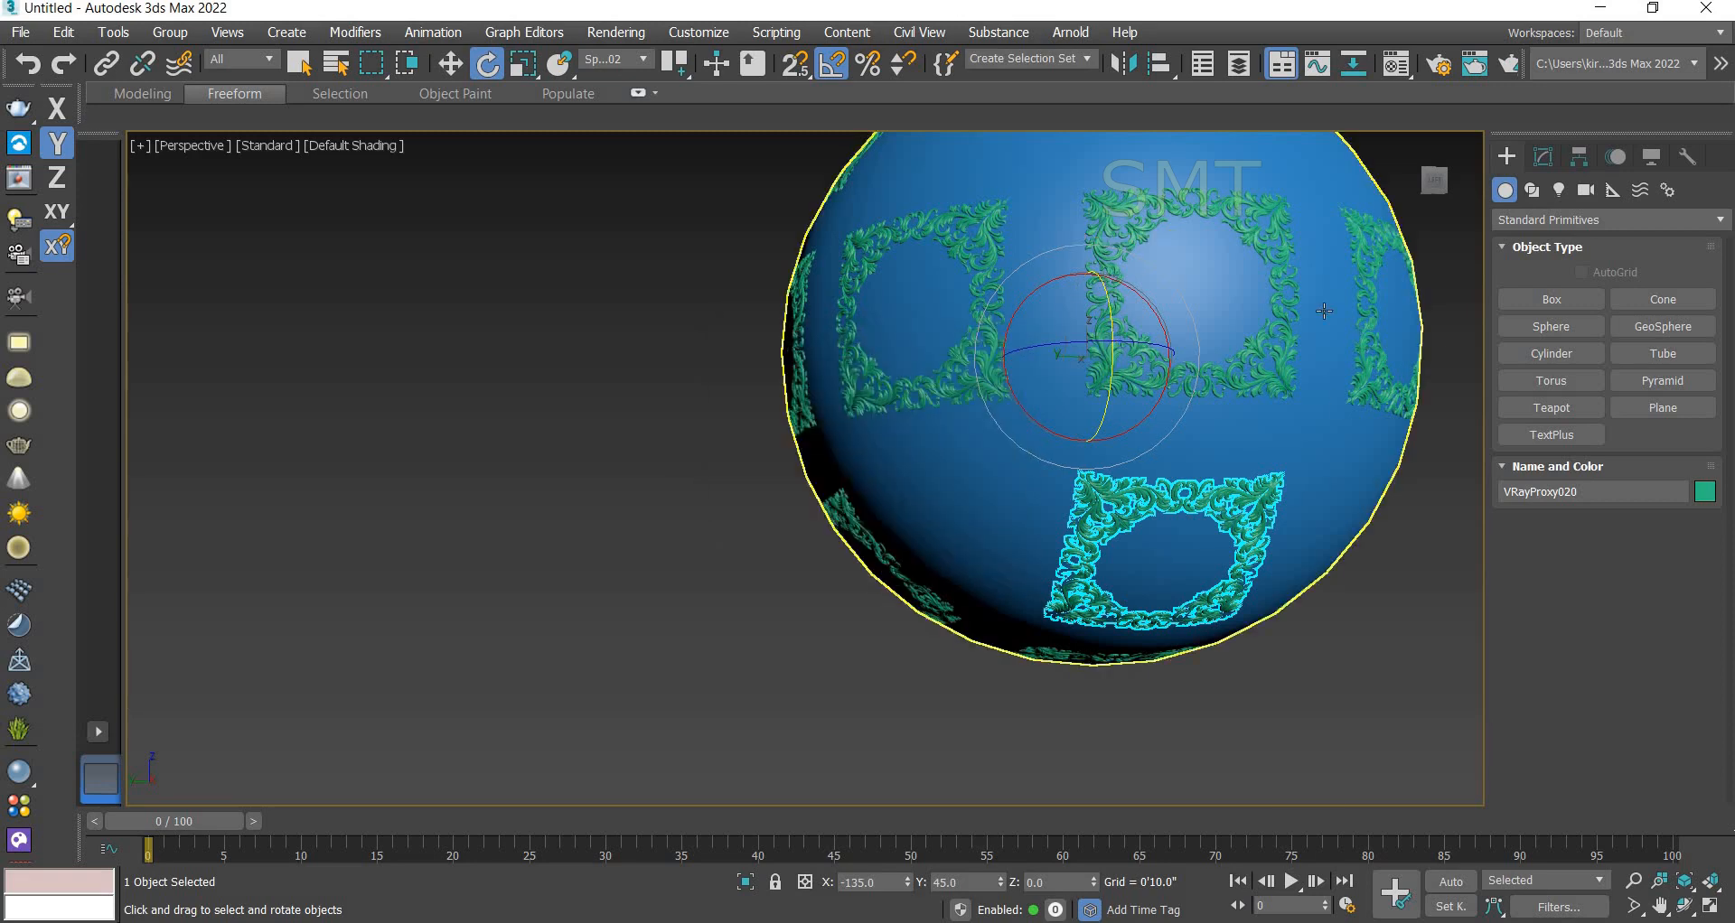
- Clone the same opposite-side equatorial frame as one instance rotated 45° upward about Y, and clear the selection
middle_drag(897, 579, 780, 723)
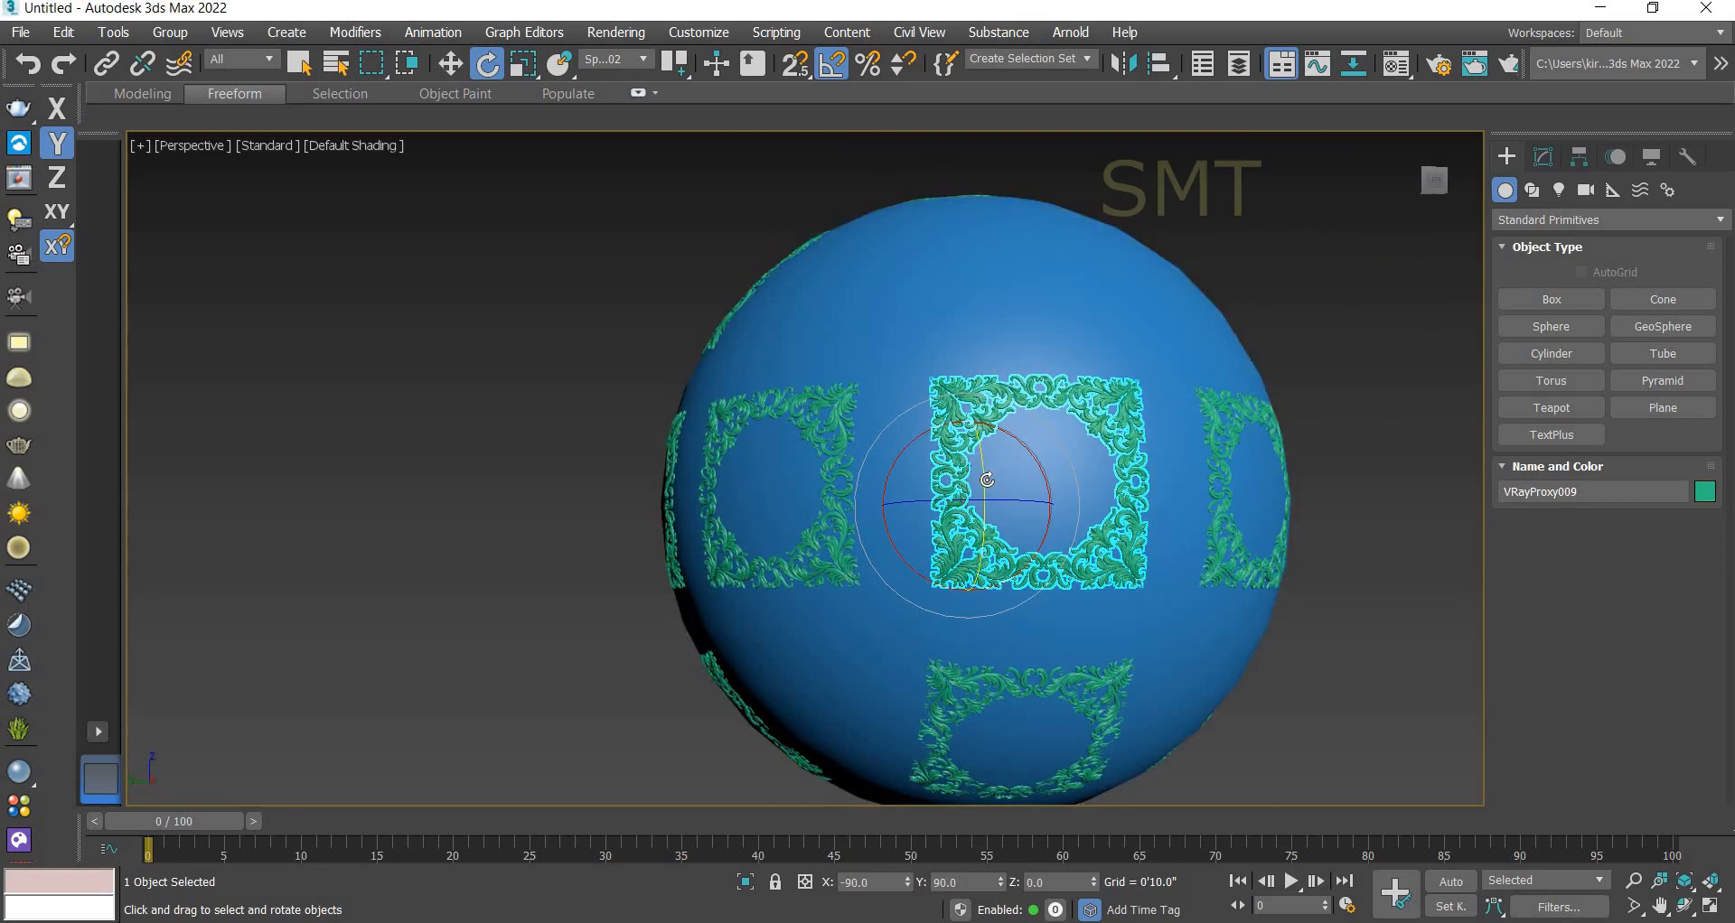
shift+drag(986, 465, 1000, 515)
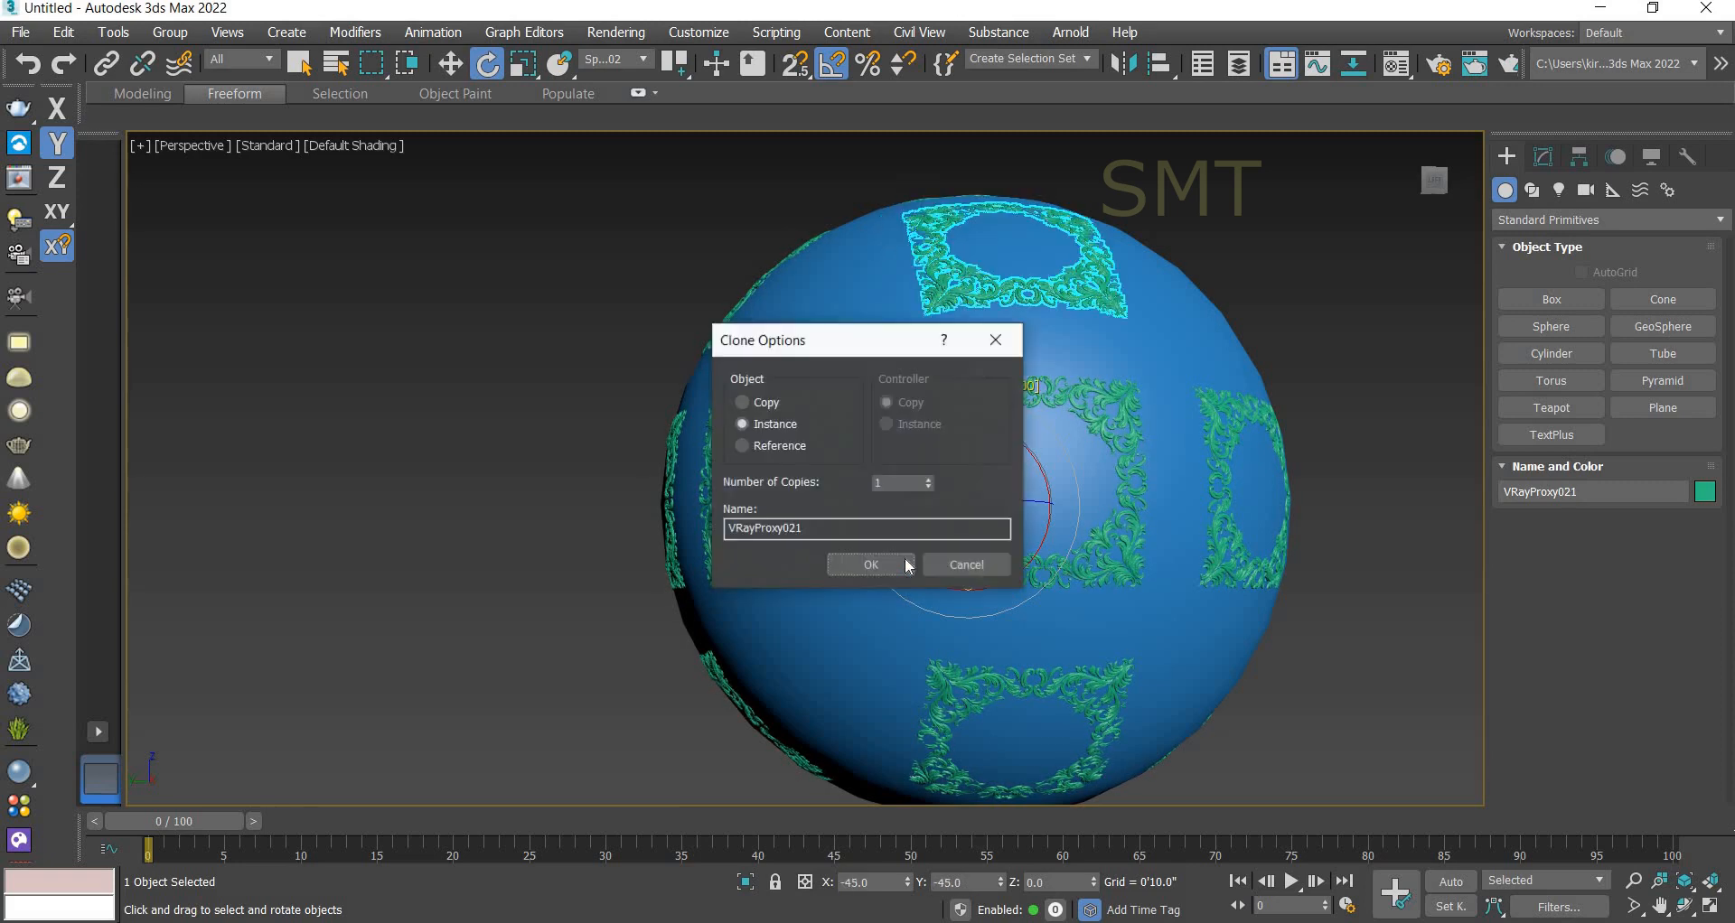
click(903, 569)
click(1396, 226)
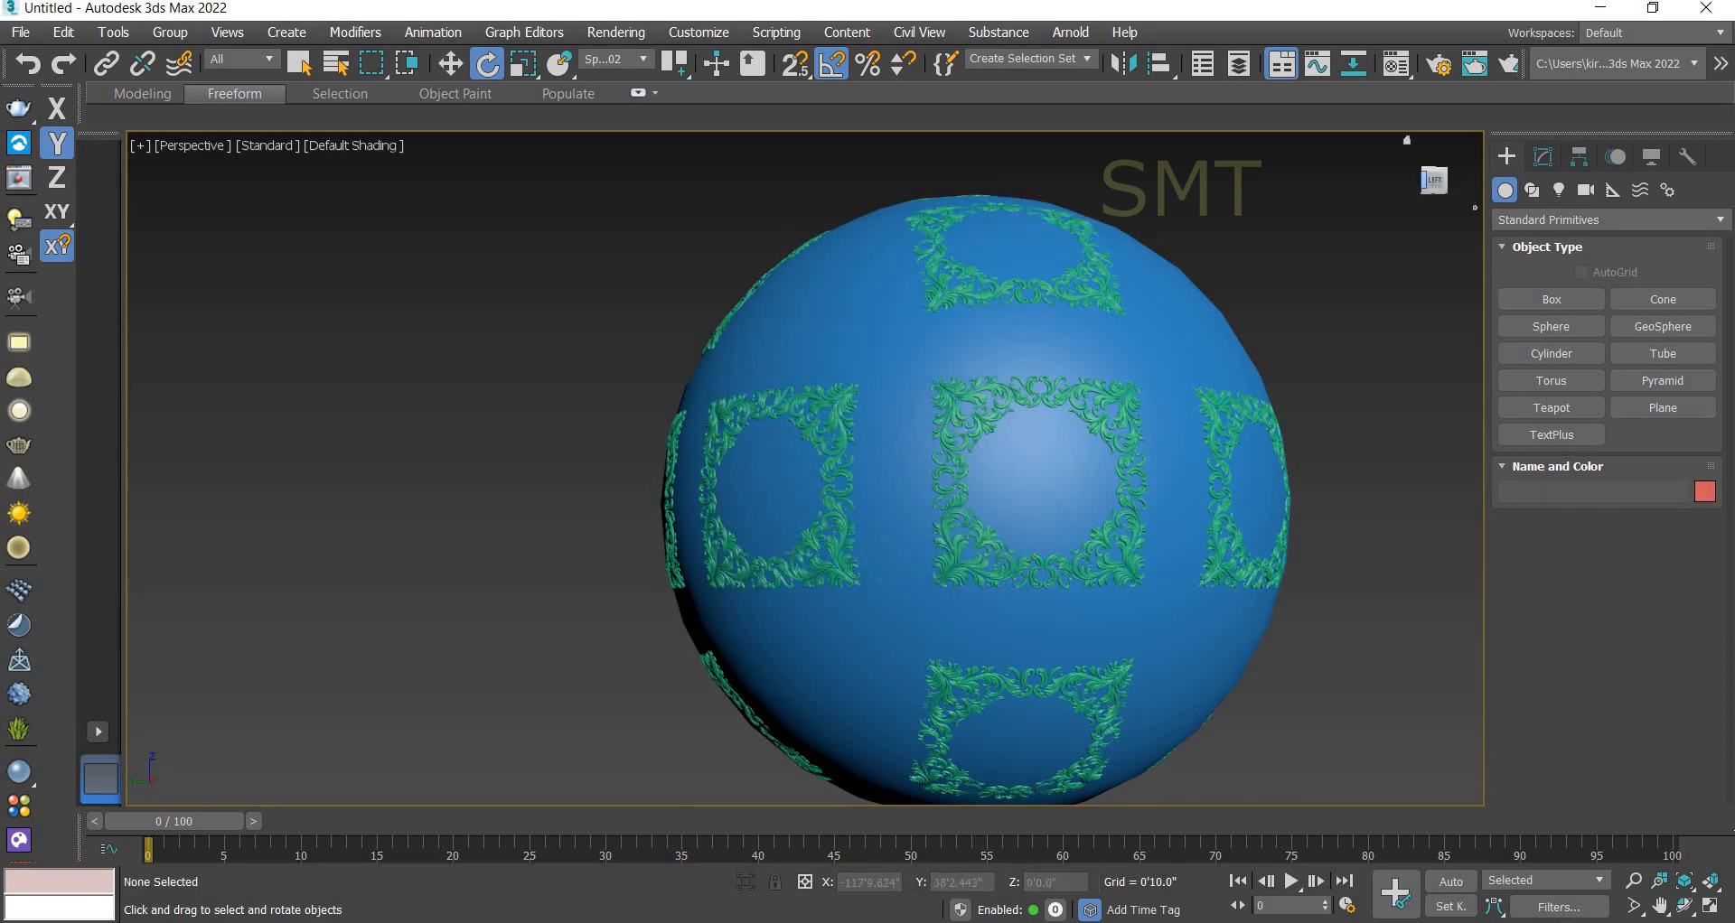
drag(1433, 180, 1010, 257)
scroll(1010, 256, up, 4)
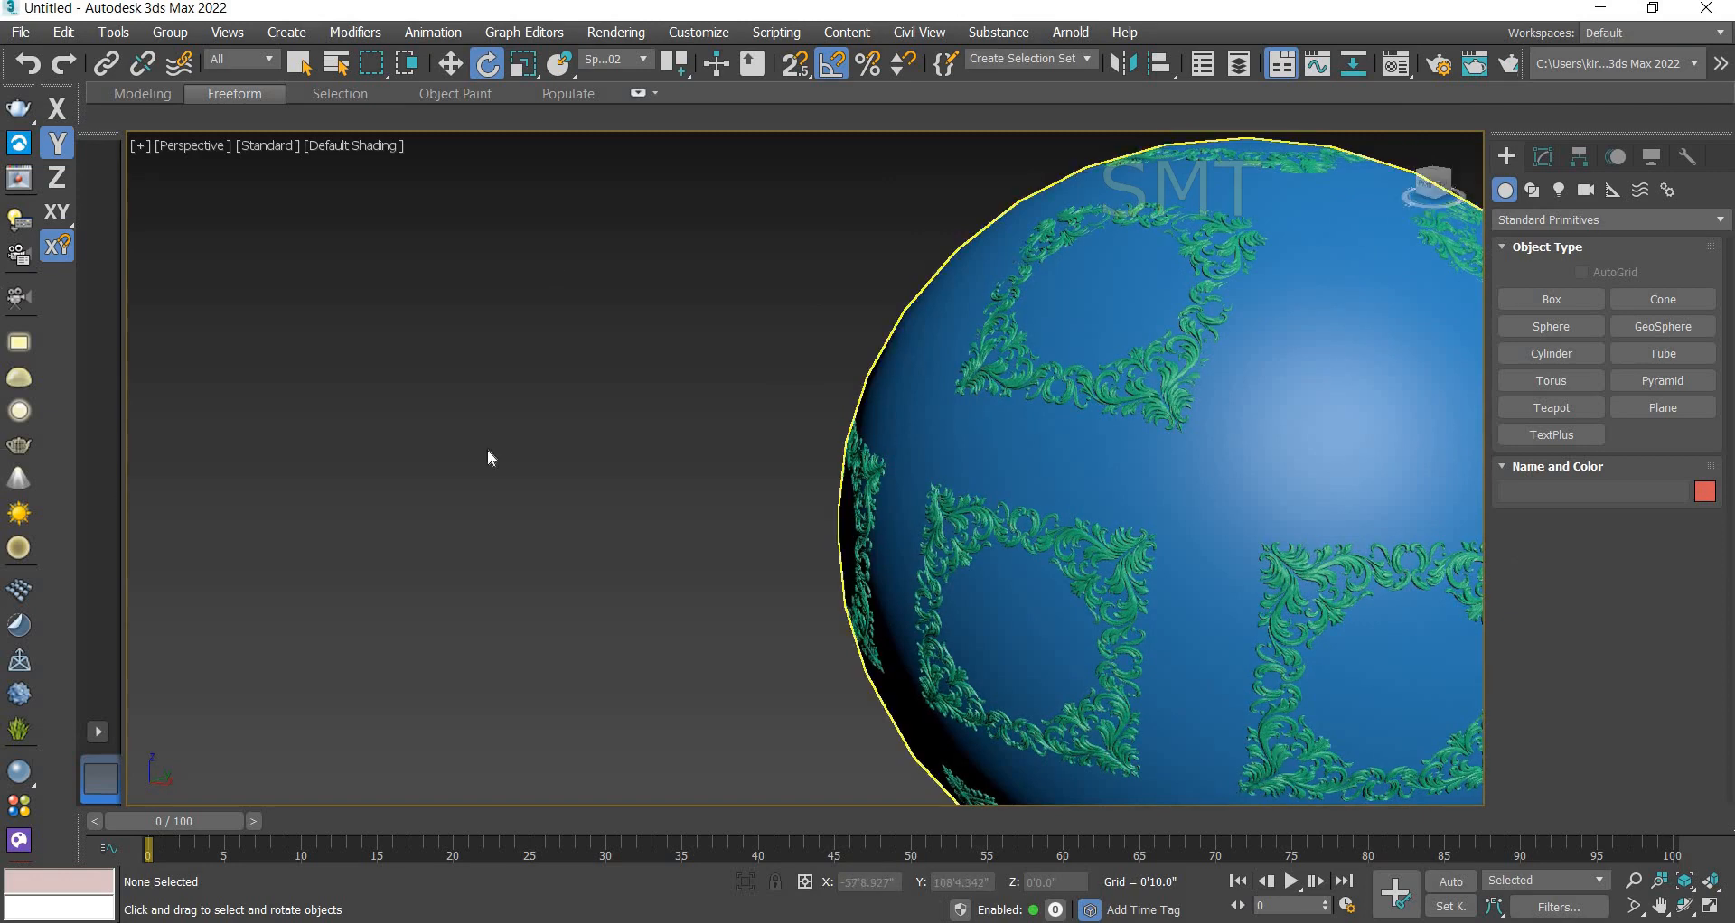
scroll(796, 408, down, 5)
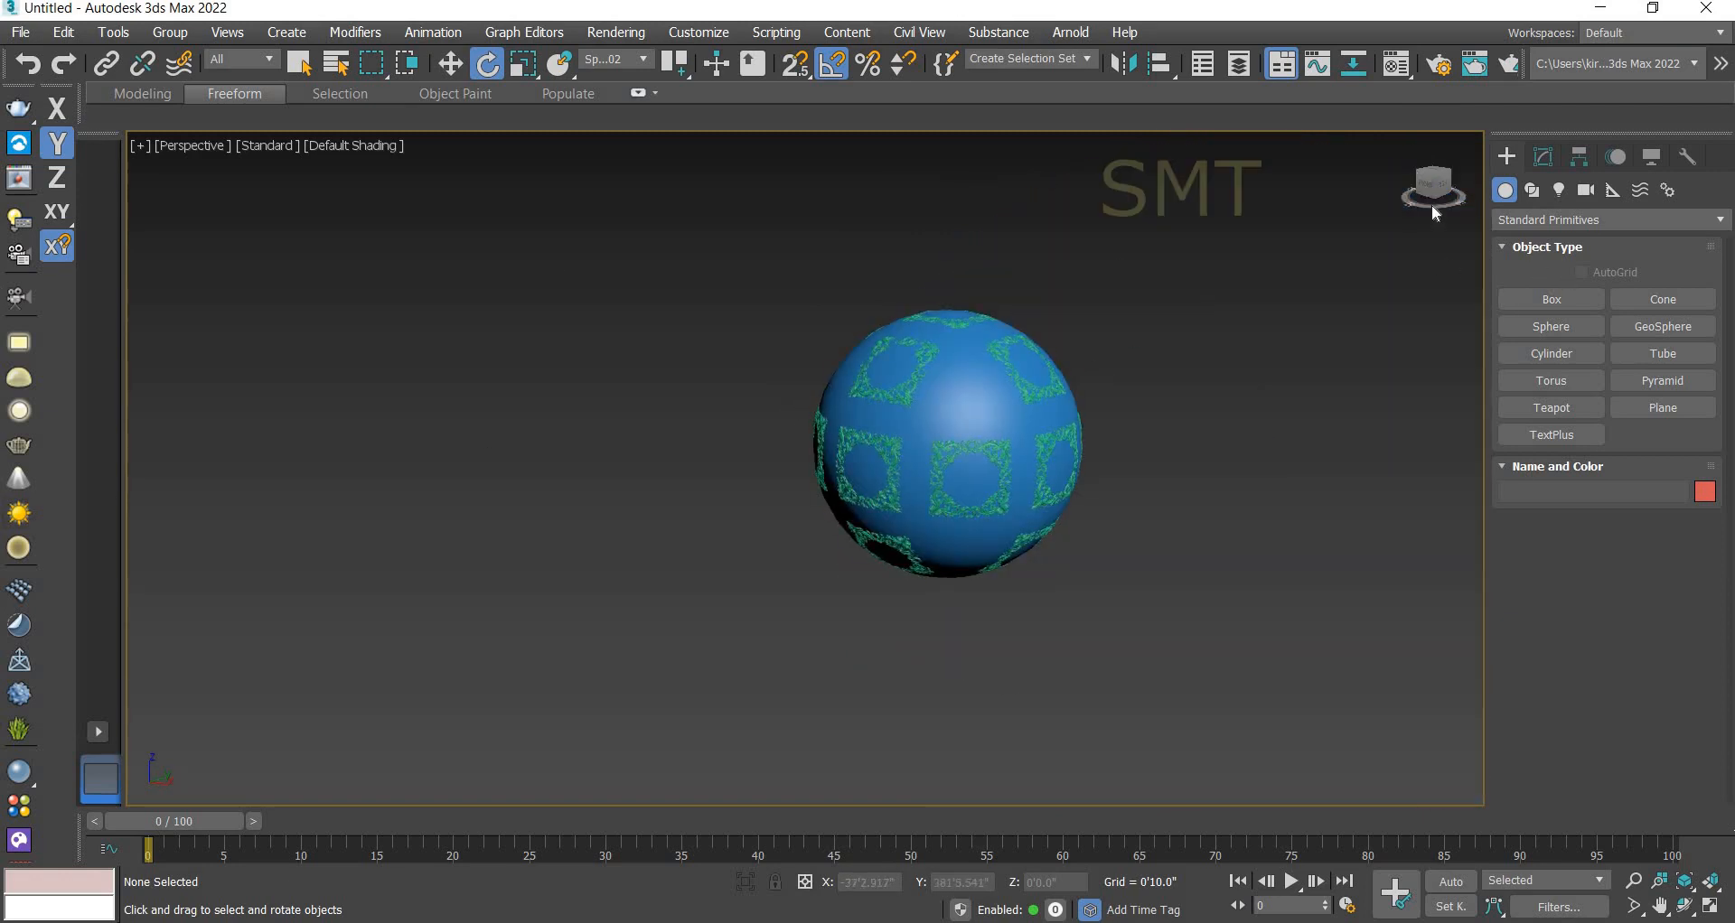
drag(1438, 200, 1216, 515)
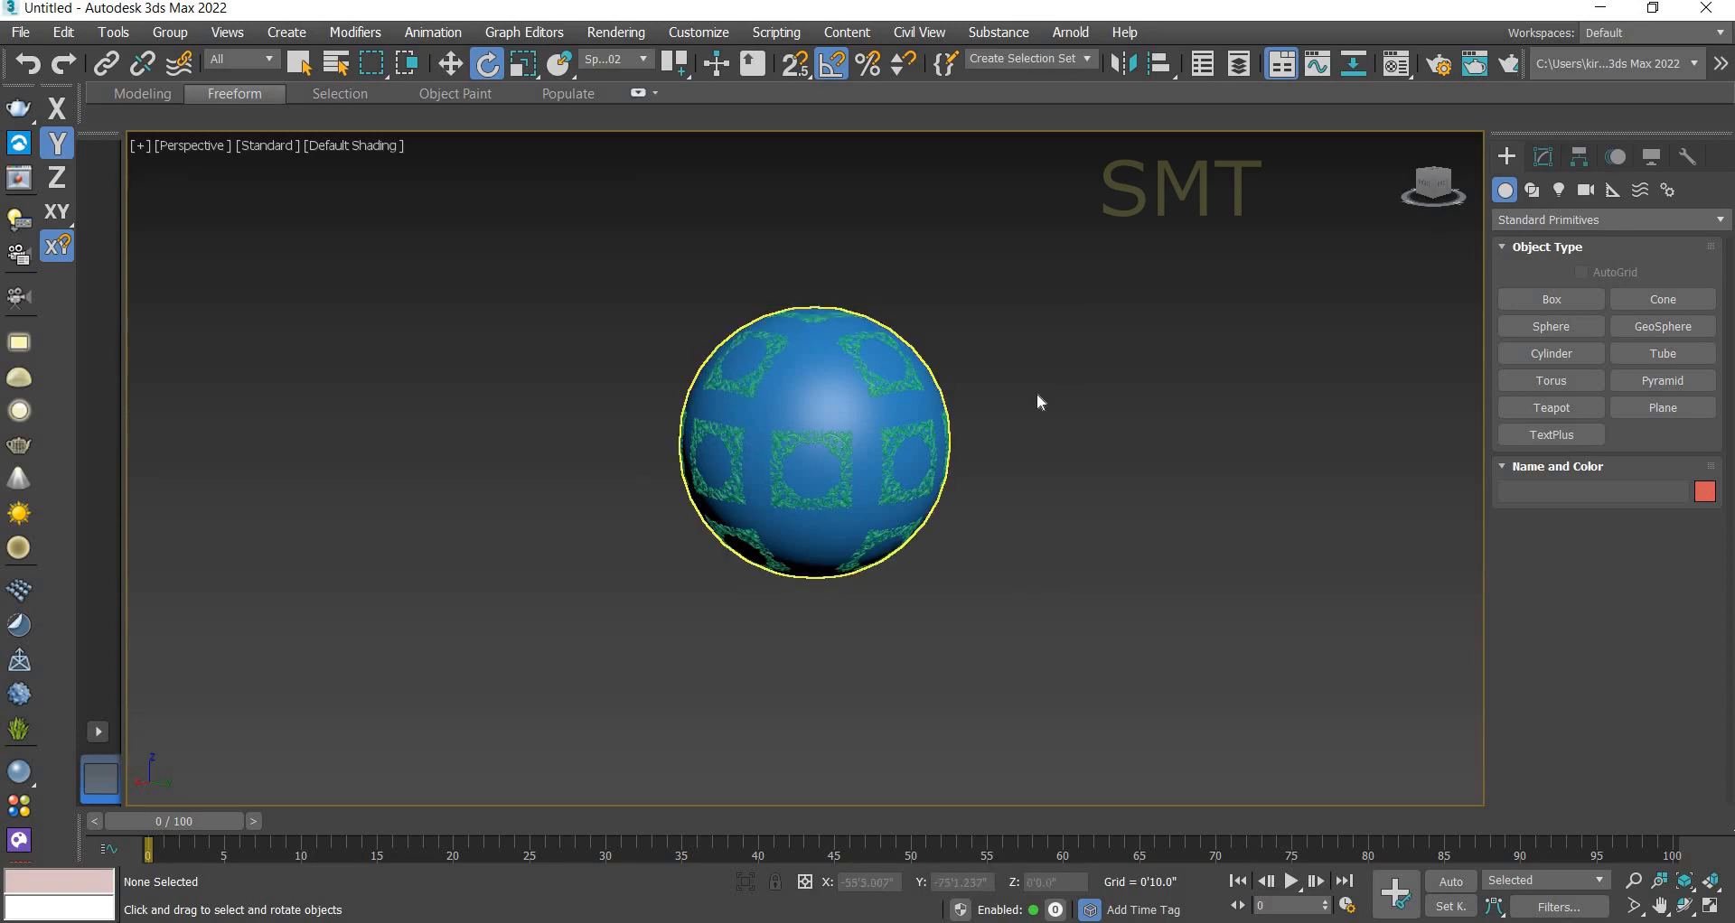
scroll(1022, 397, up, 3)
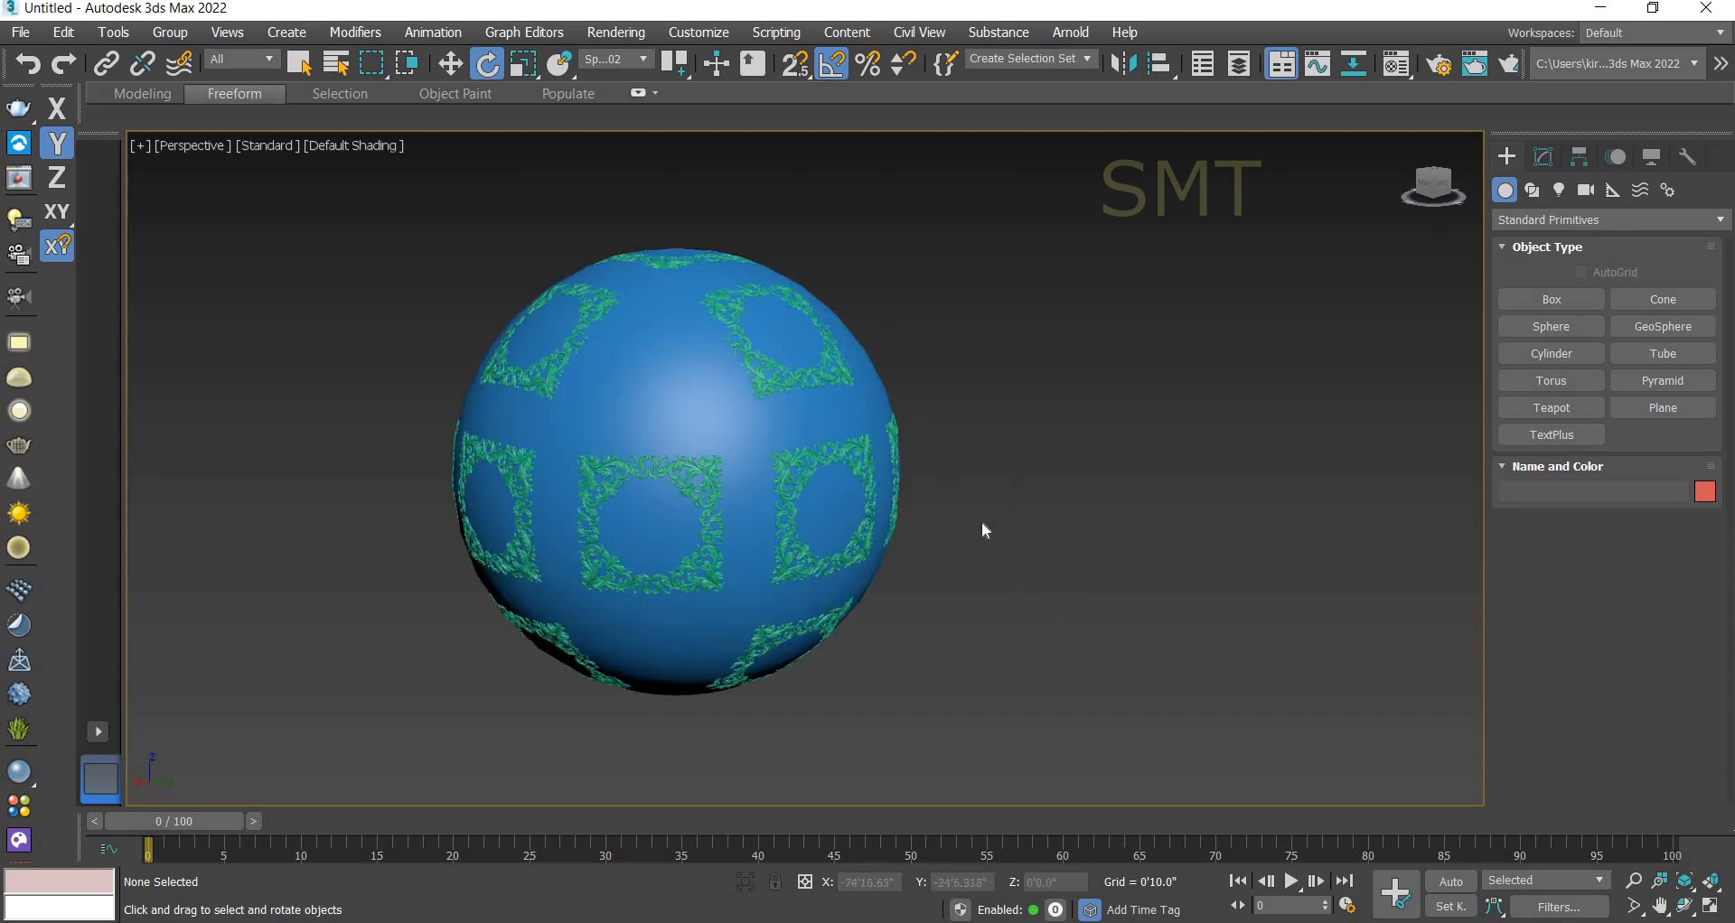